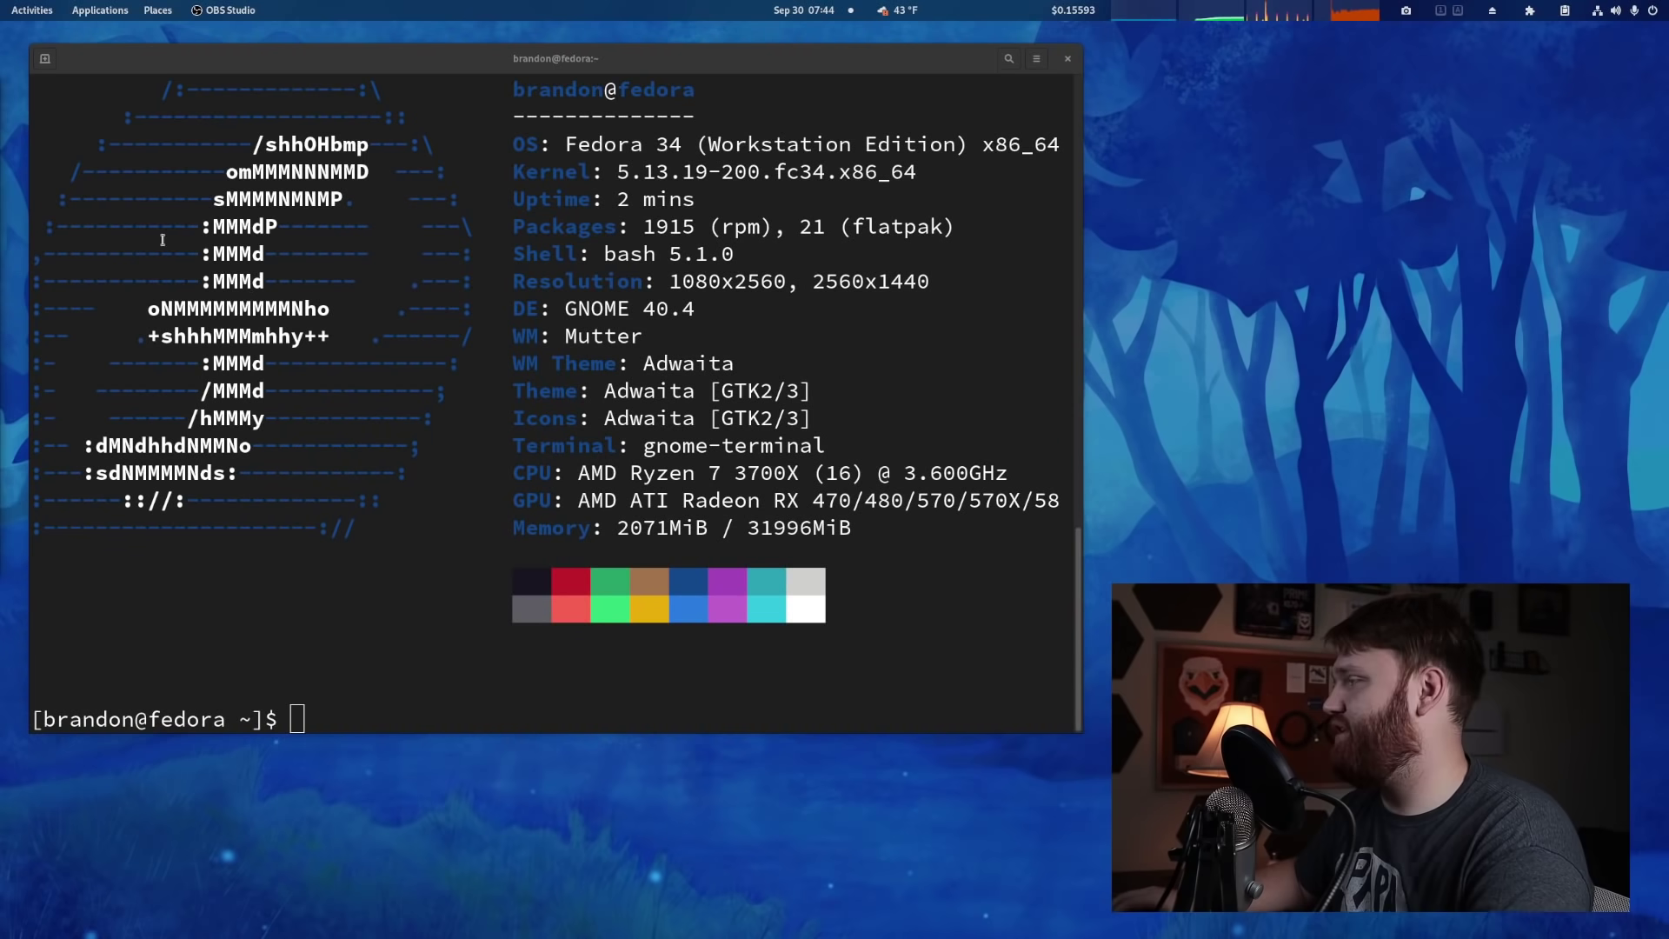
Step: Run sudo dnf update in the terminal and authenticate with the account password
click(575, 621)
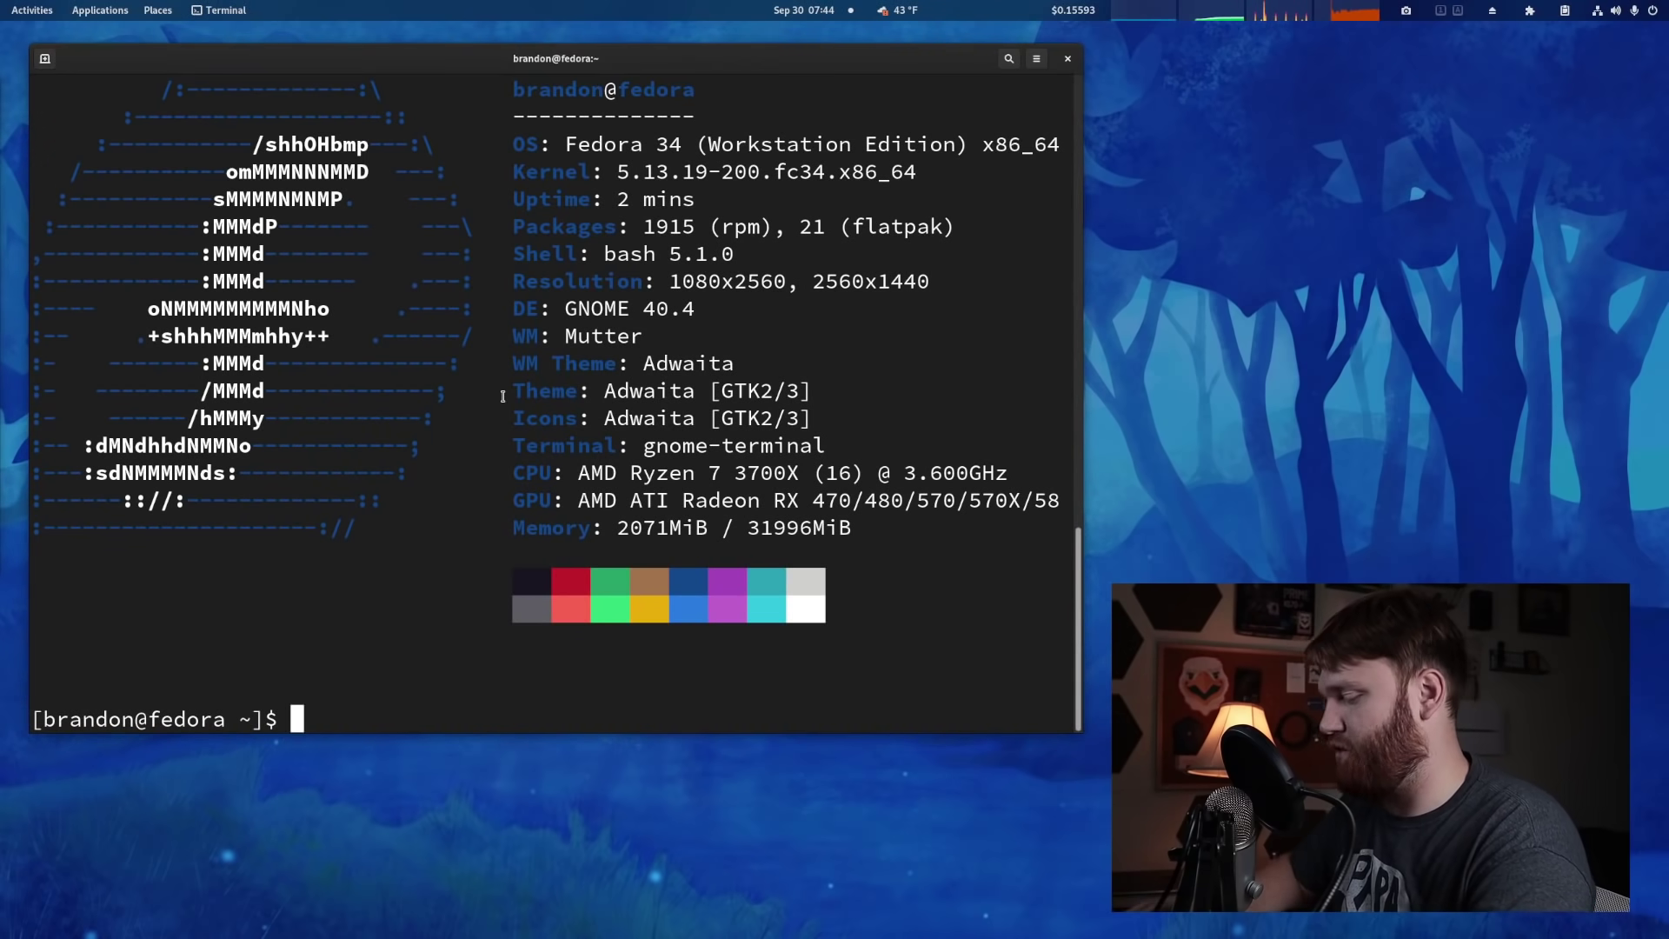
text(sudo)
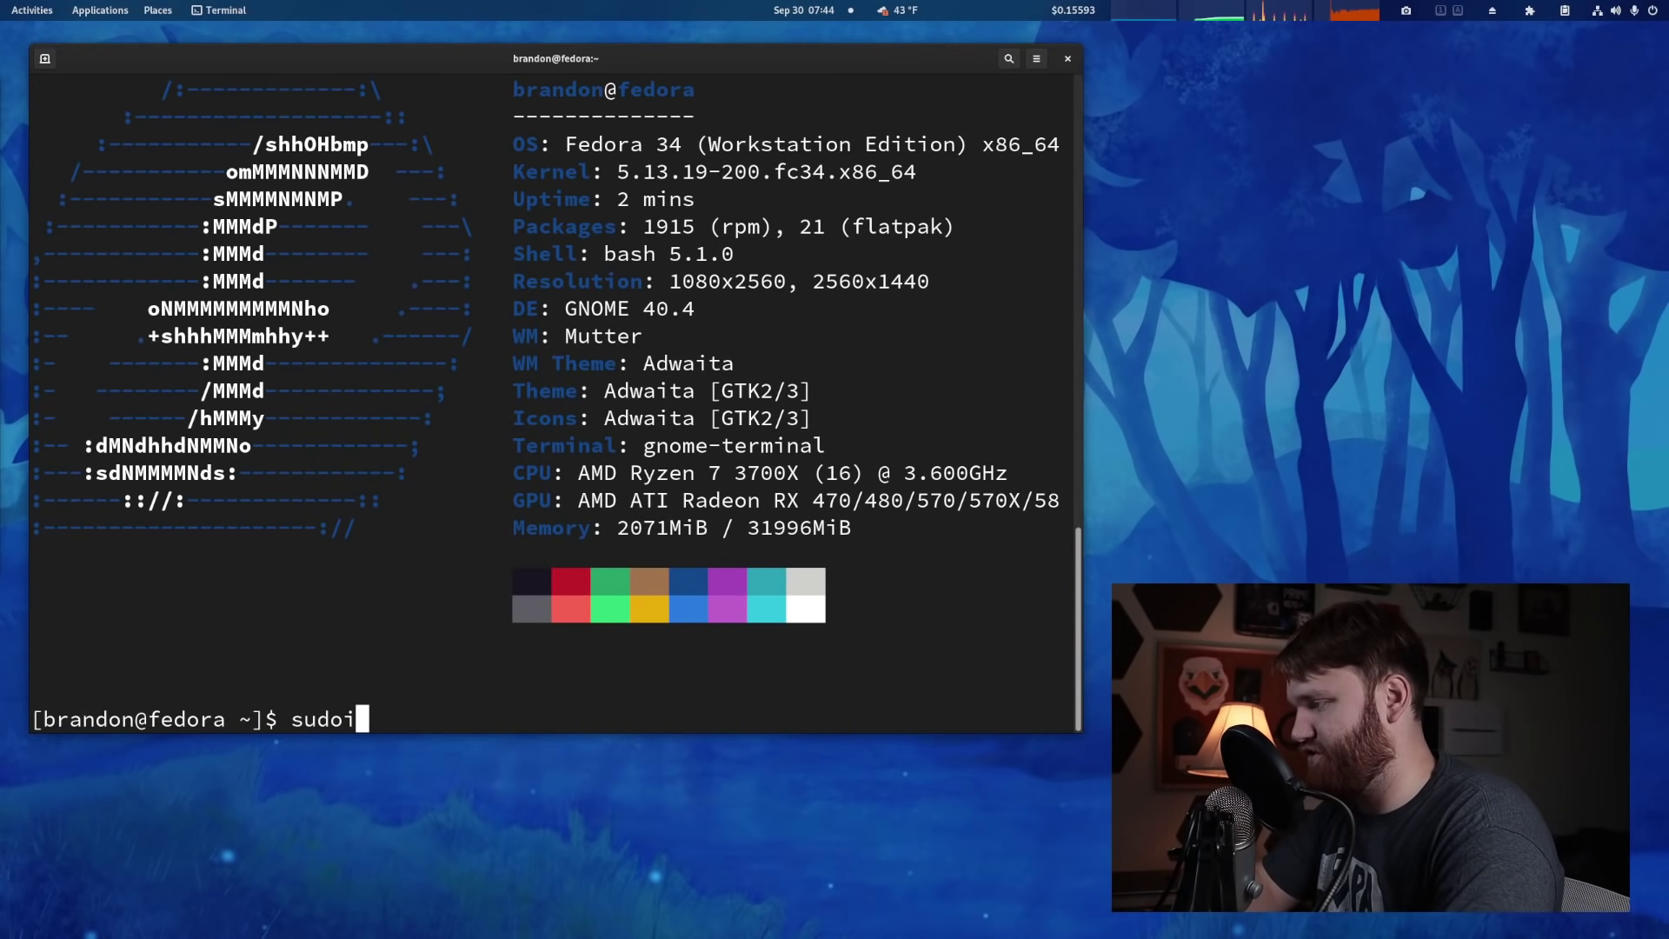
text( dnf u)
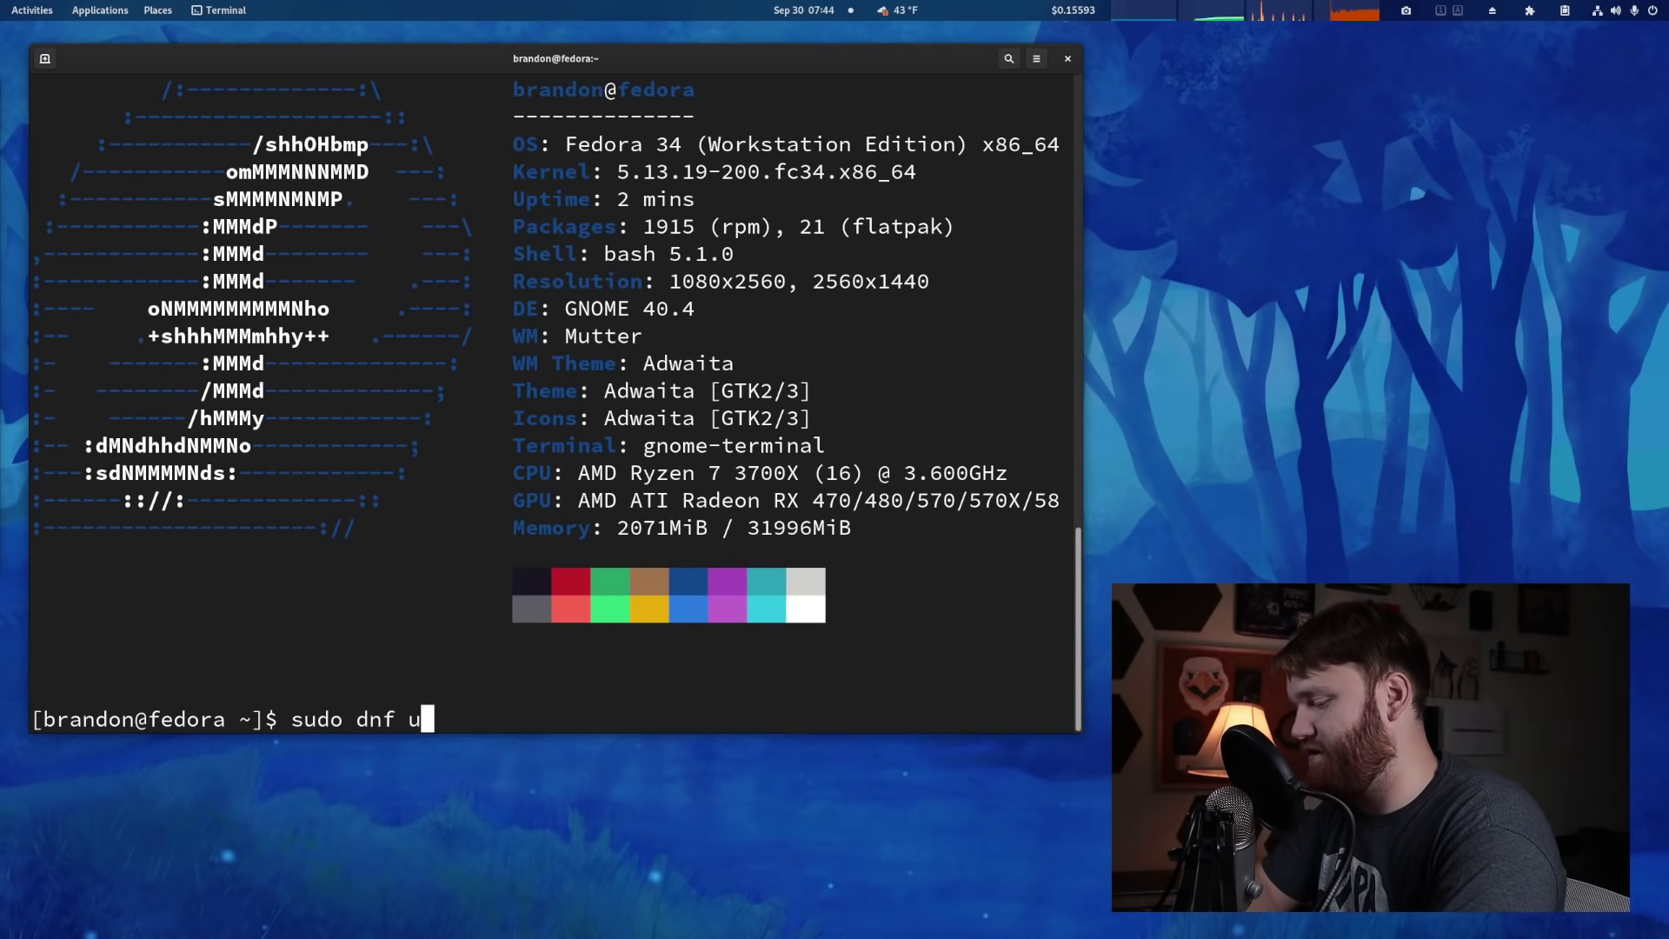
text(pdate)
key(Return)
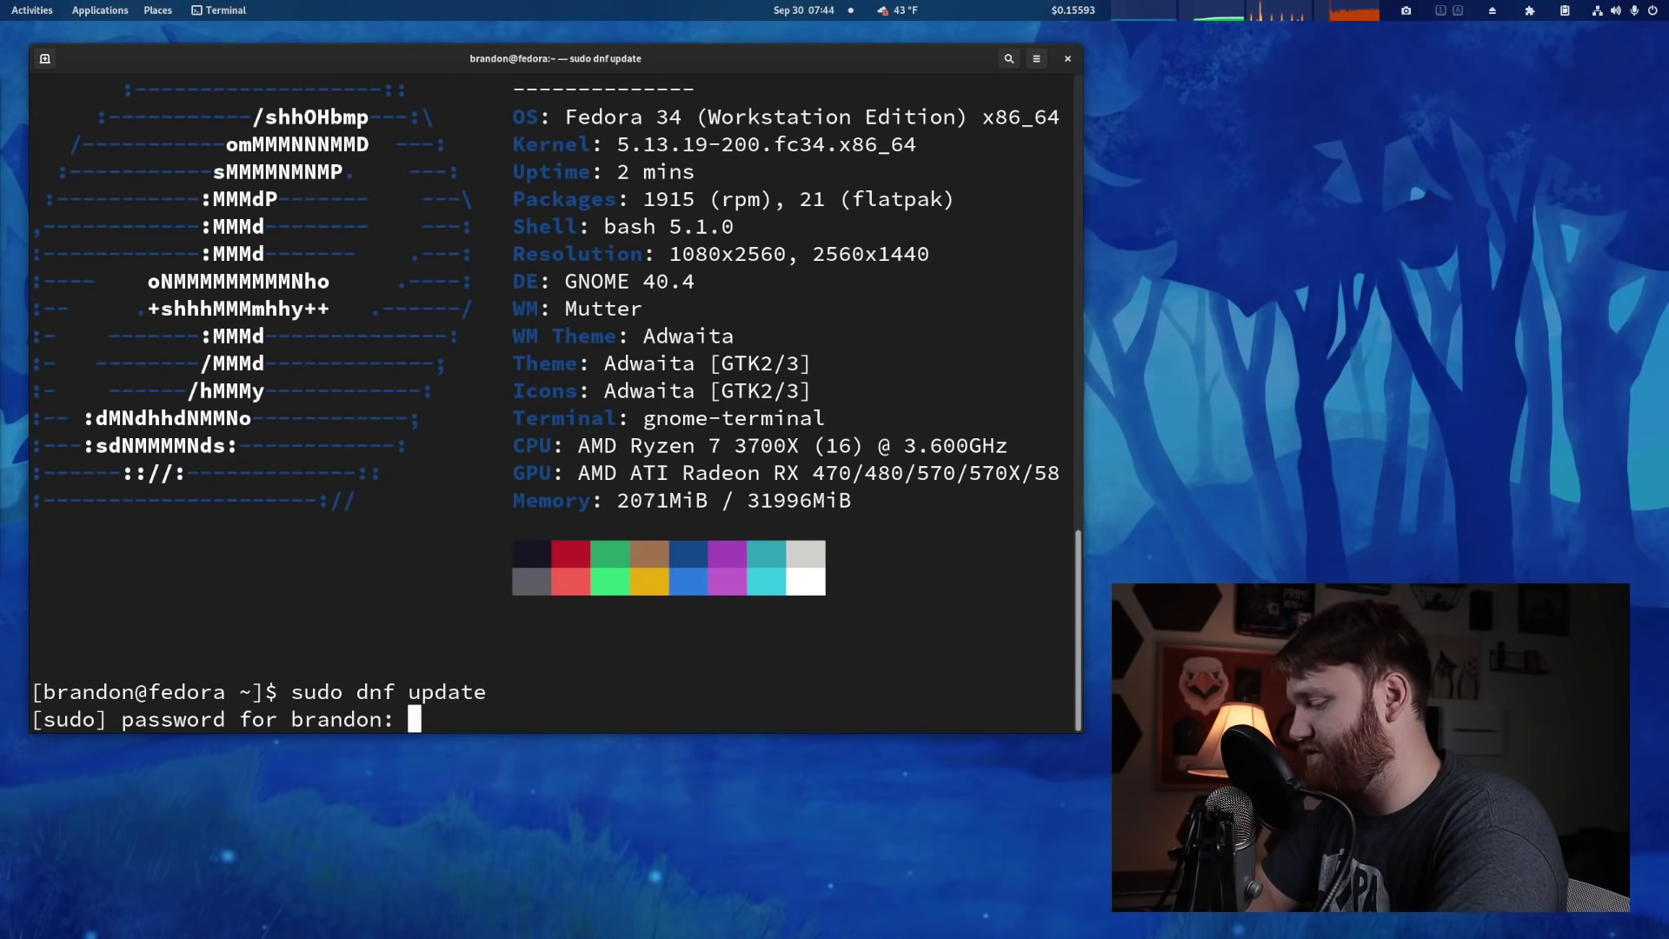
key(Return)
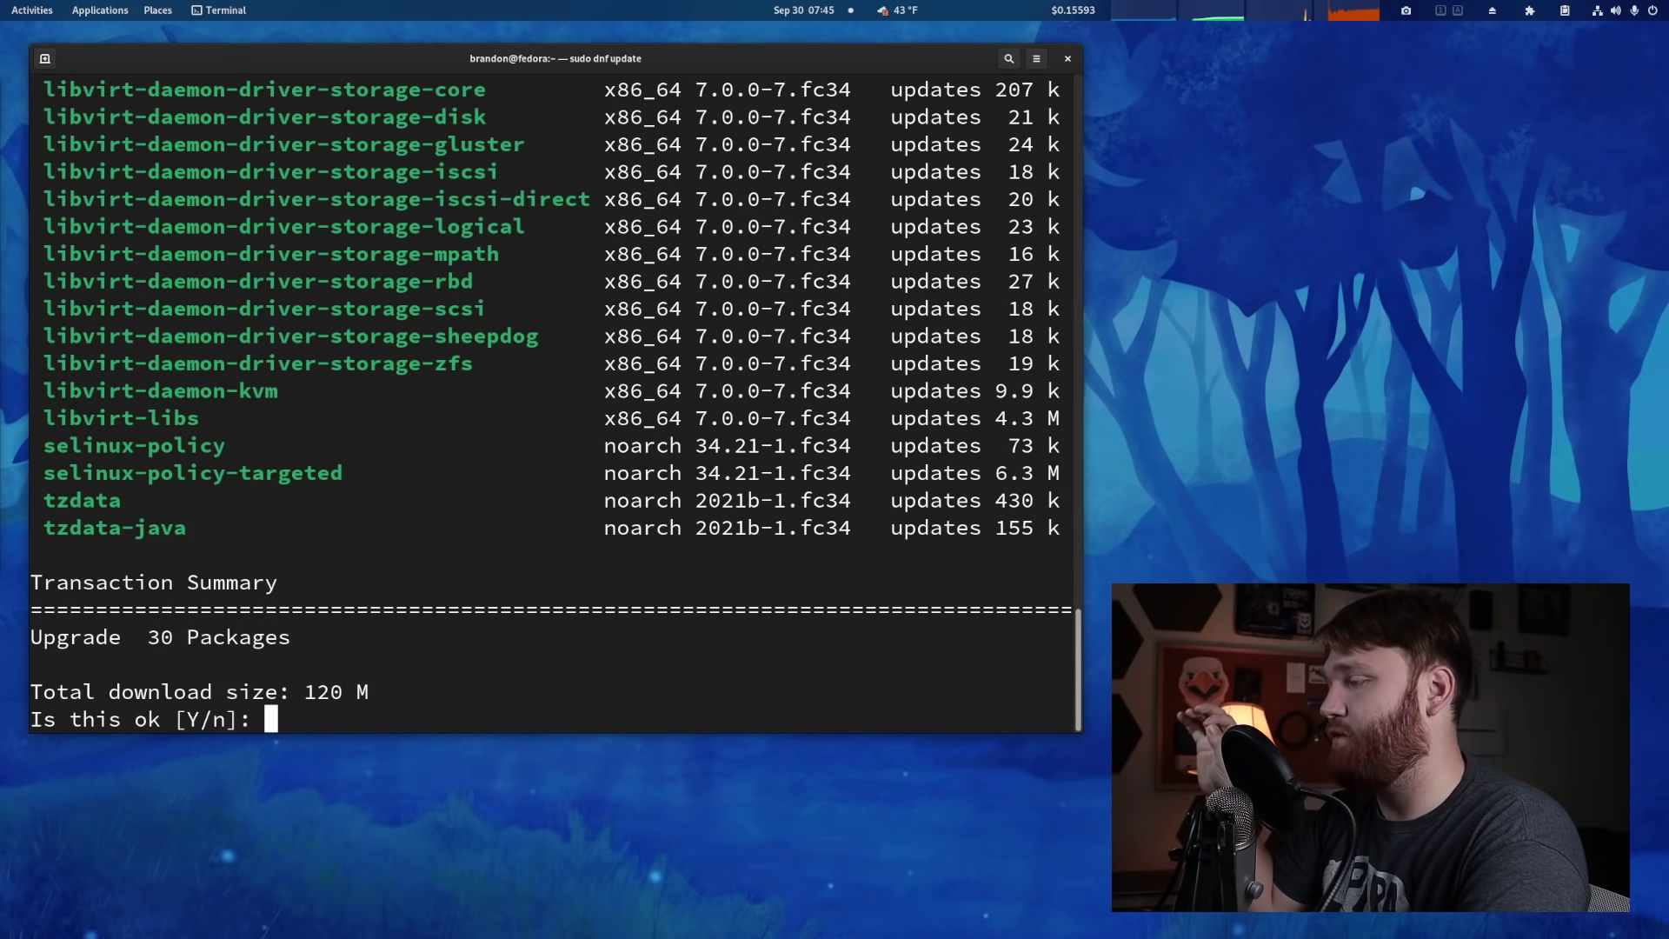
Step: Review the 30-package transaction summary and approve the upgrade
scroll(550, 355, up, 9)
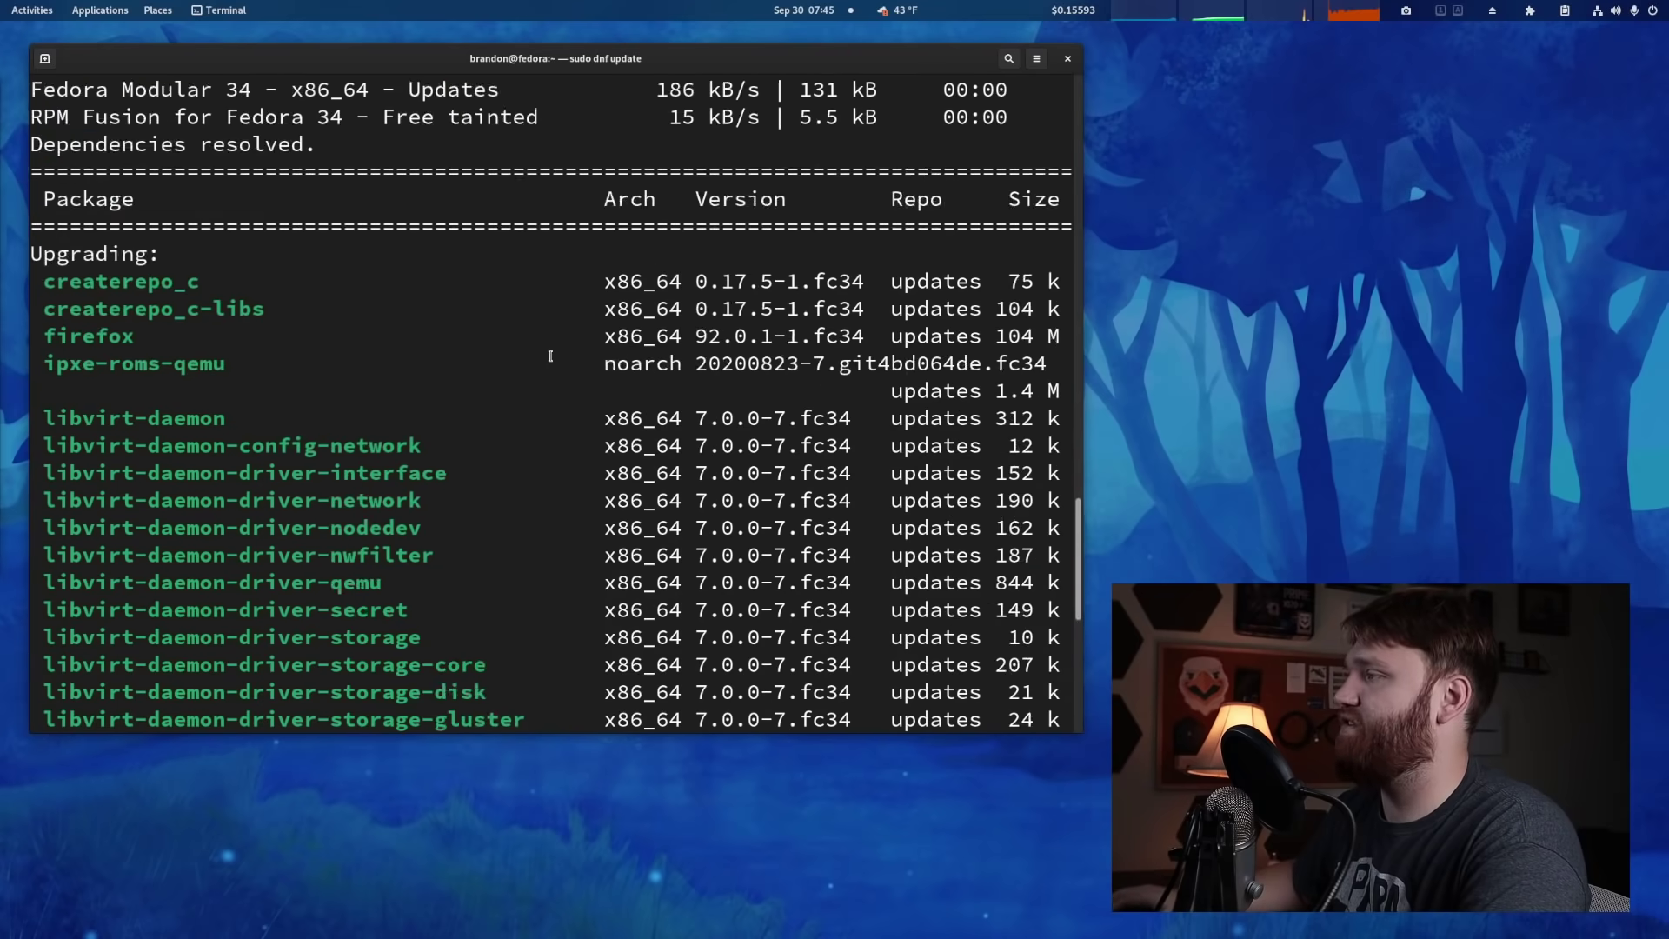
scroll(544, 361, down, 9)
scroll(540, 372, up, 8)
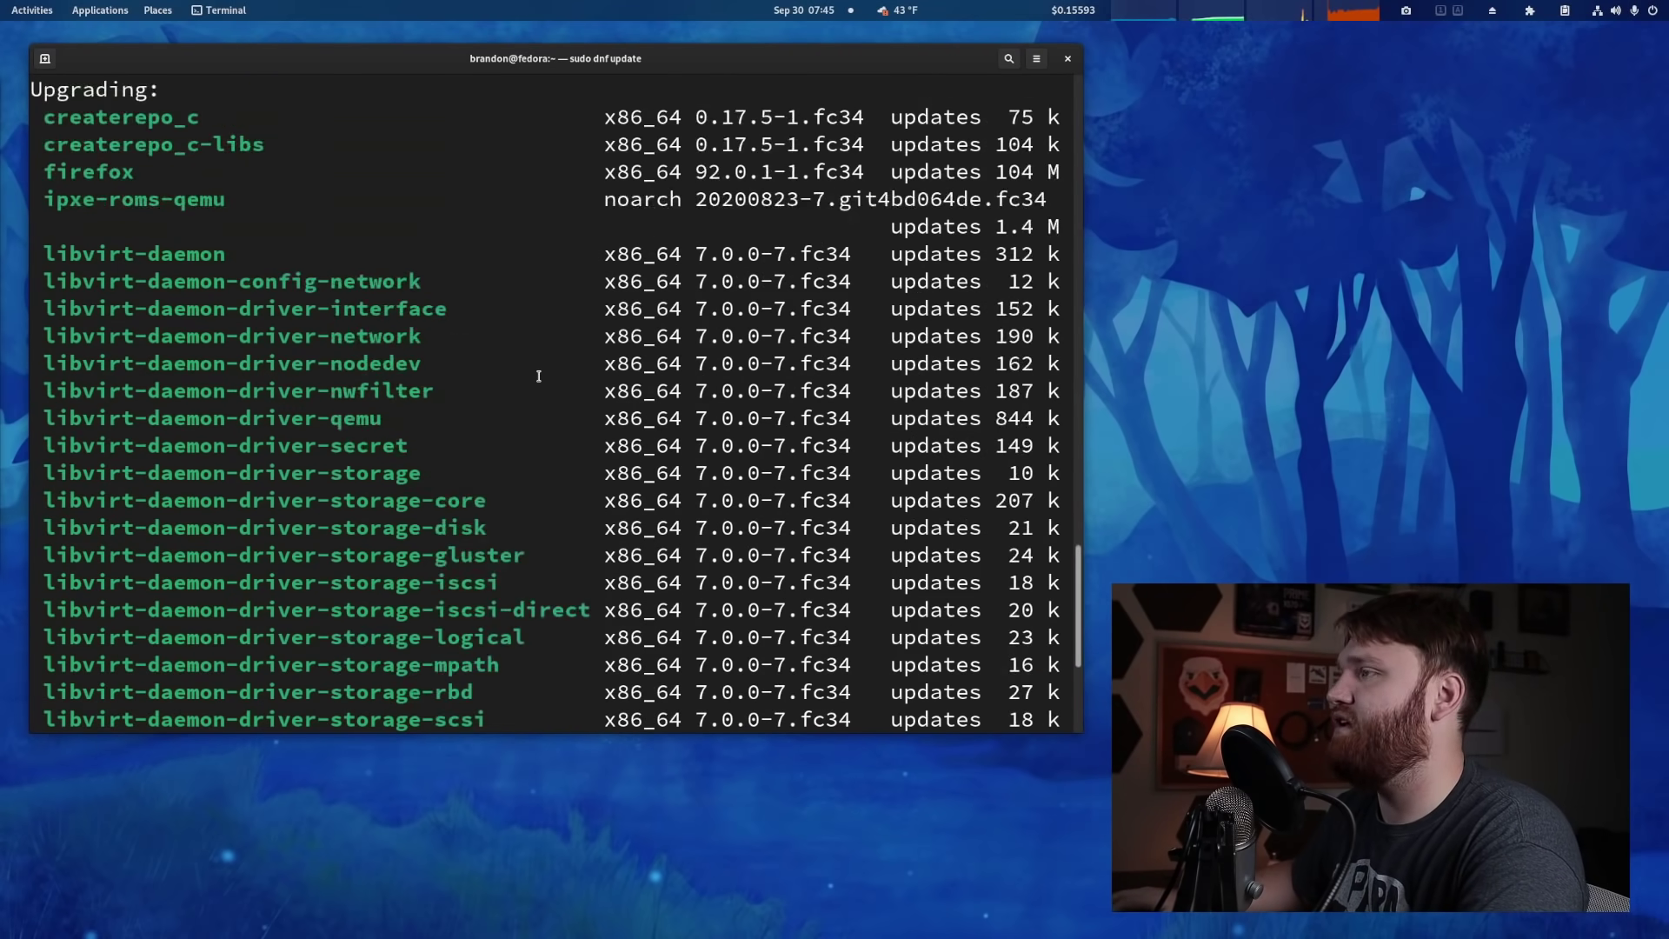
scroll(538, 376, down, 8)
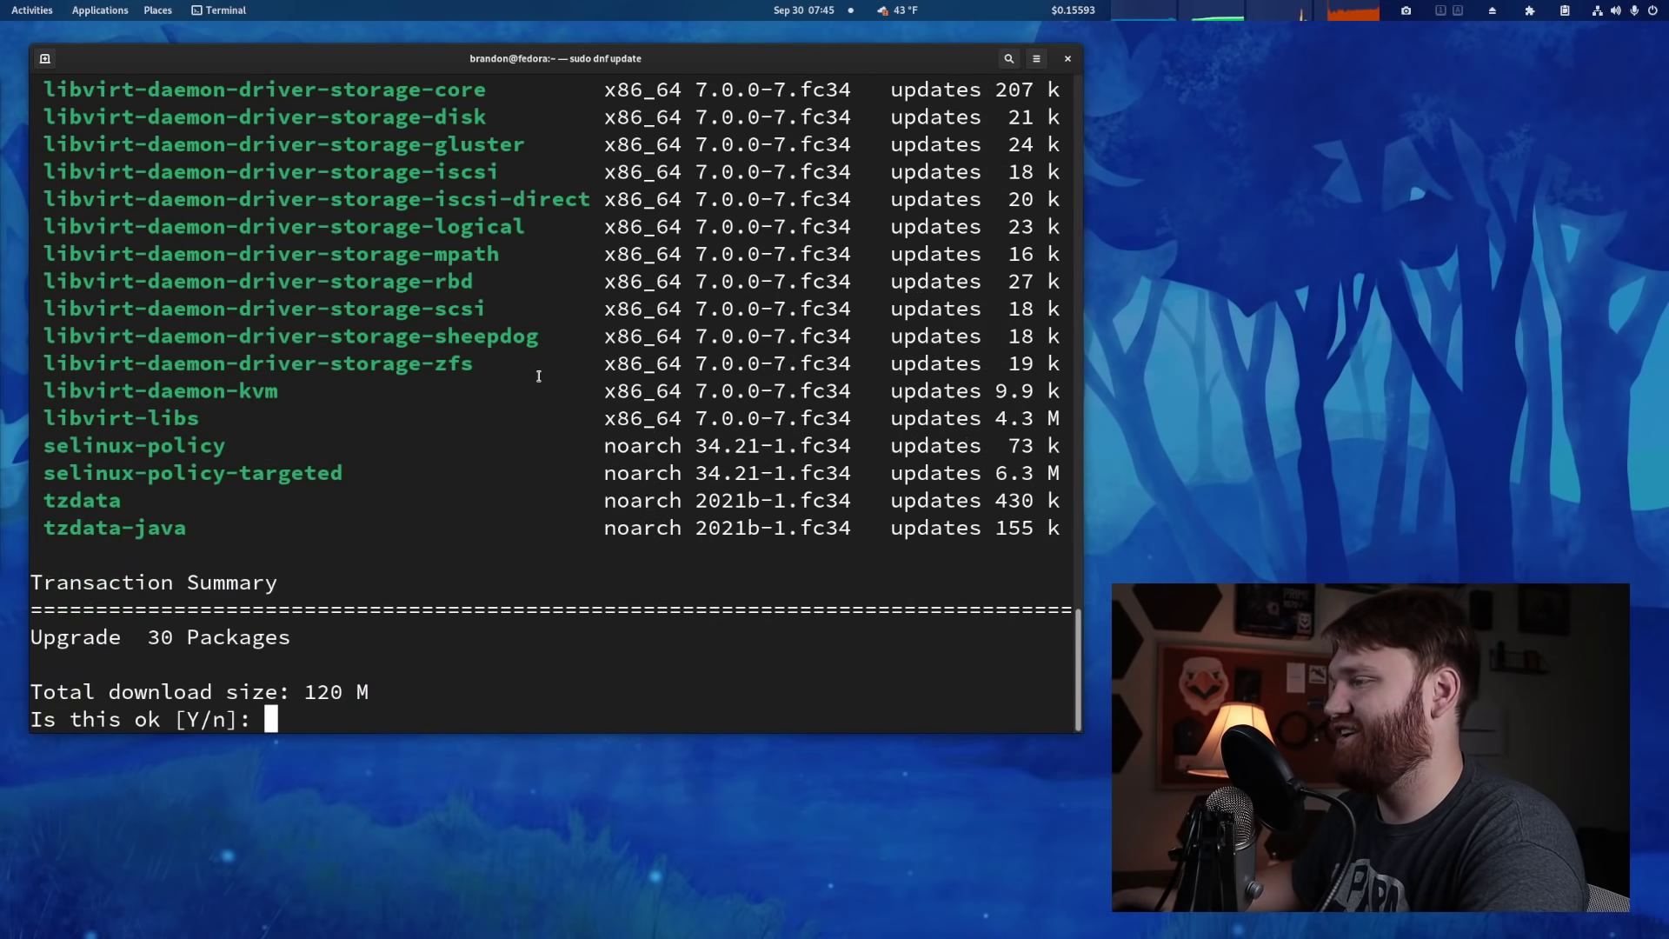
key(Return)
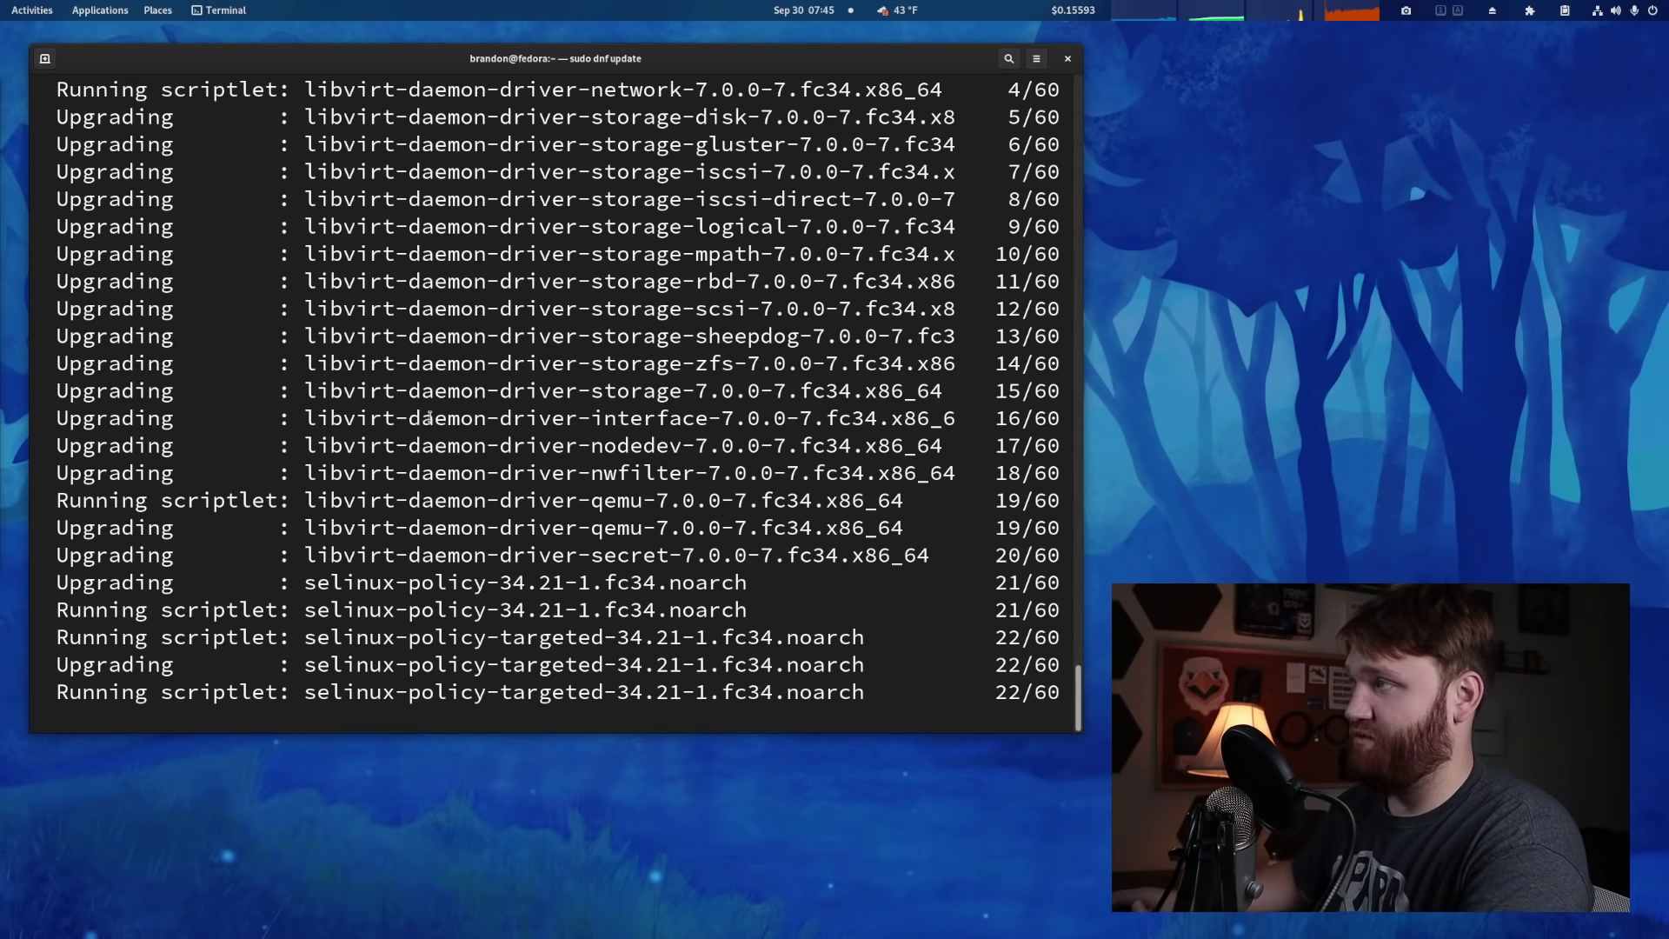
Step: Launch GNOME Software via a 'soft' search and show its Updates list
click(24, 9)
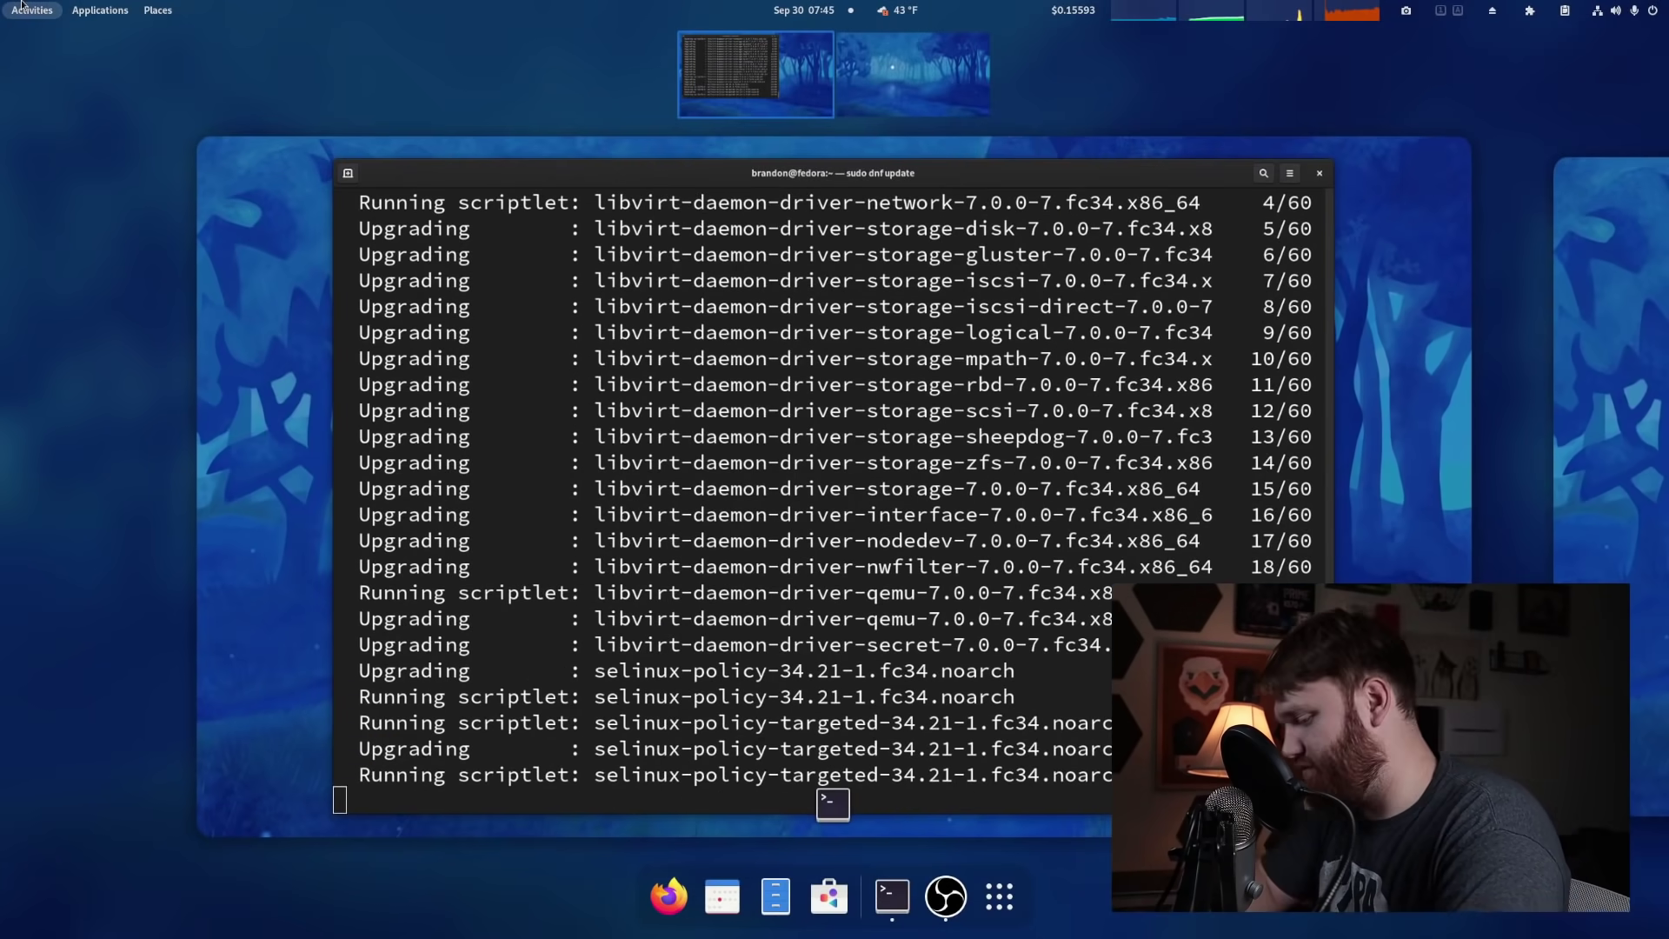
text(soft)
key(Return)
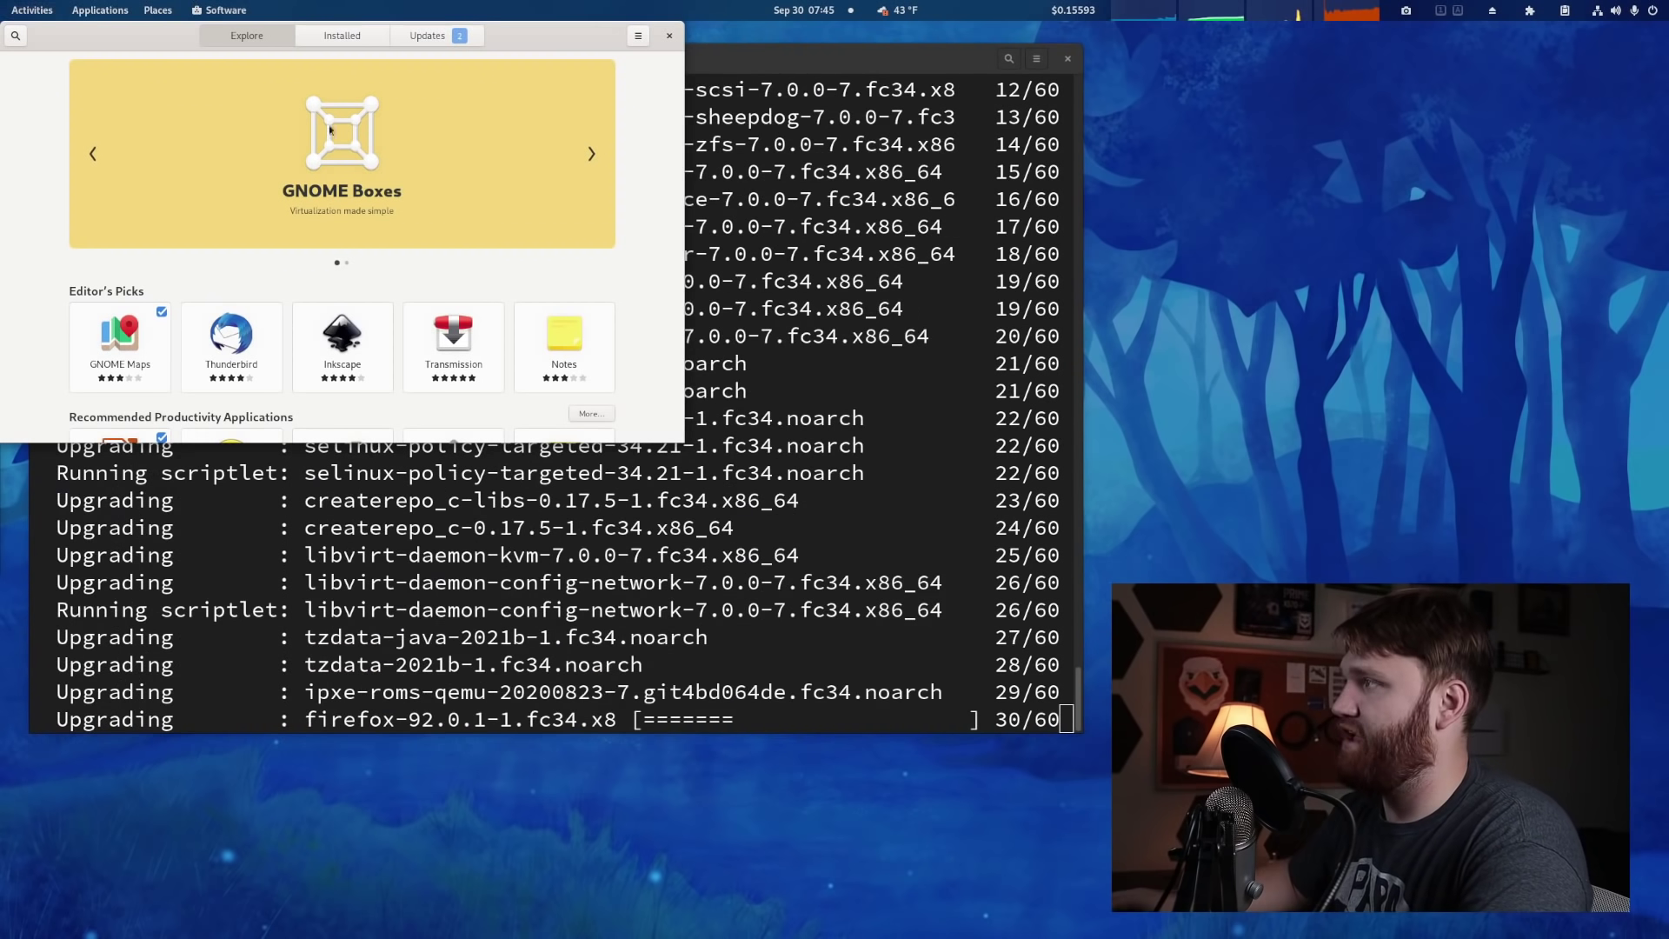
click(428, 35)
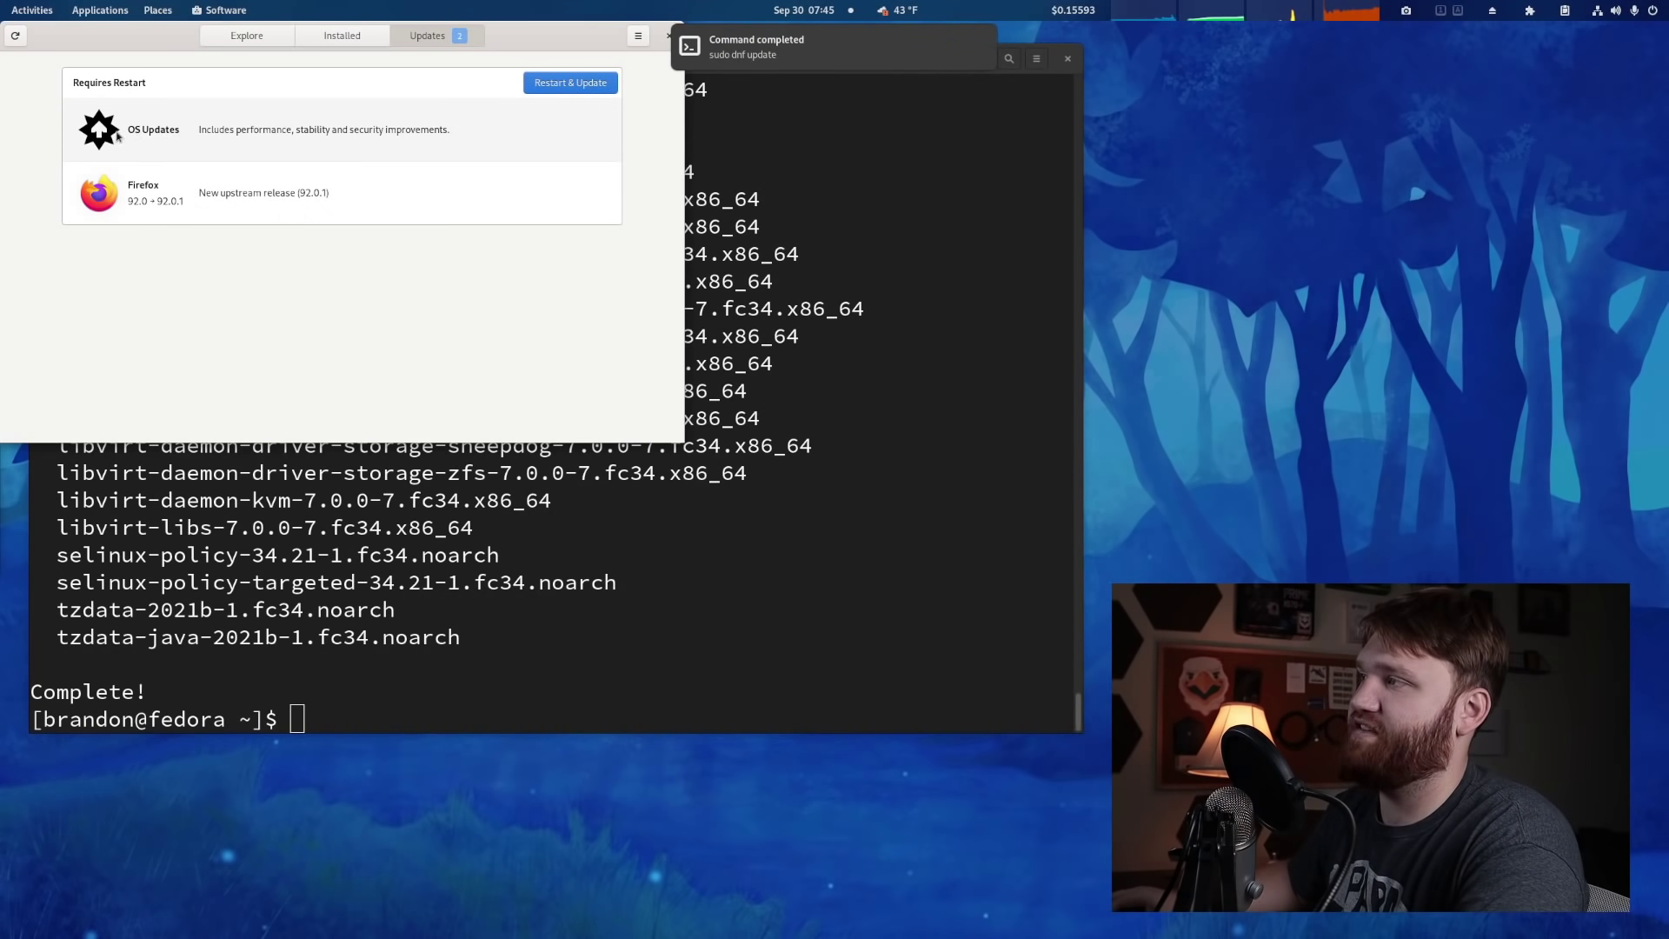
Step: Scroll back through the terminal output and select the word firefox in the package list
click(742, 507)
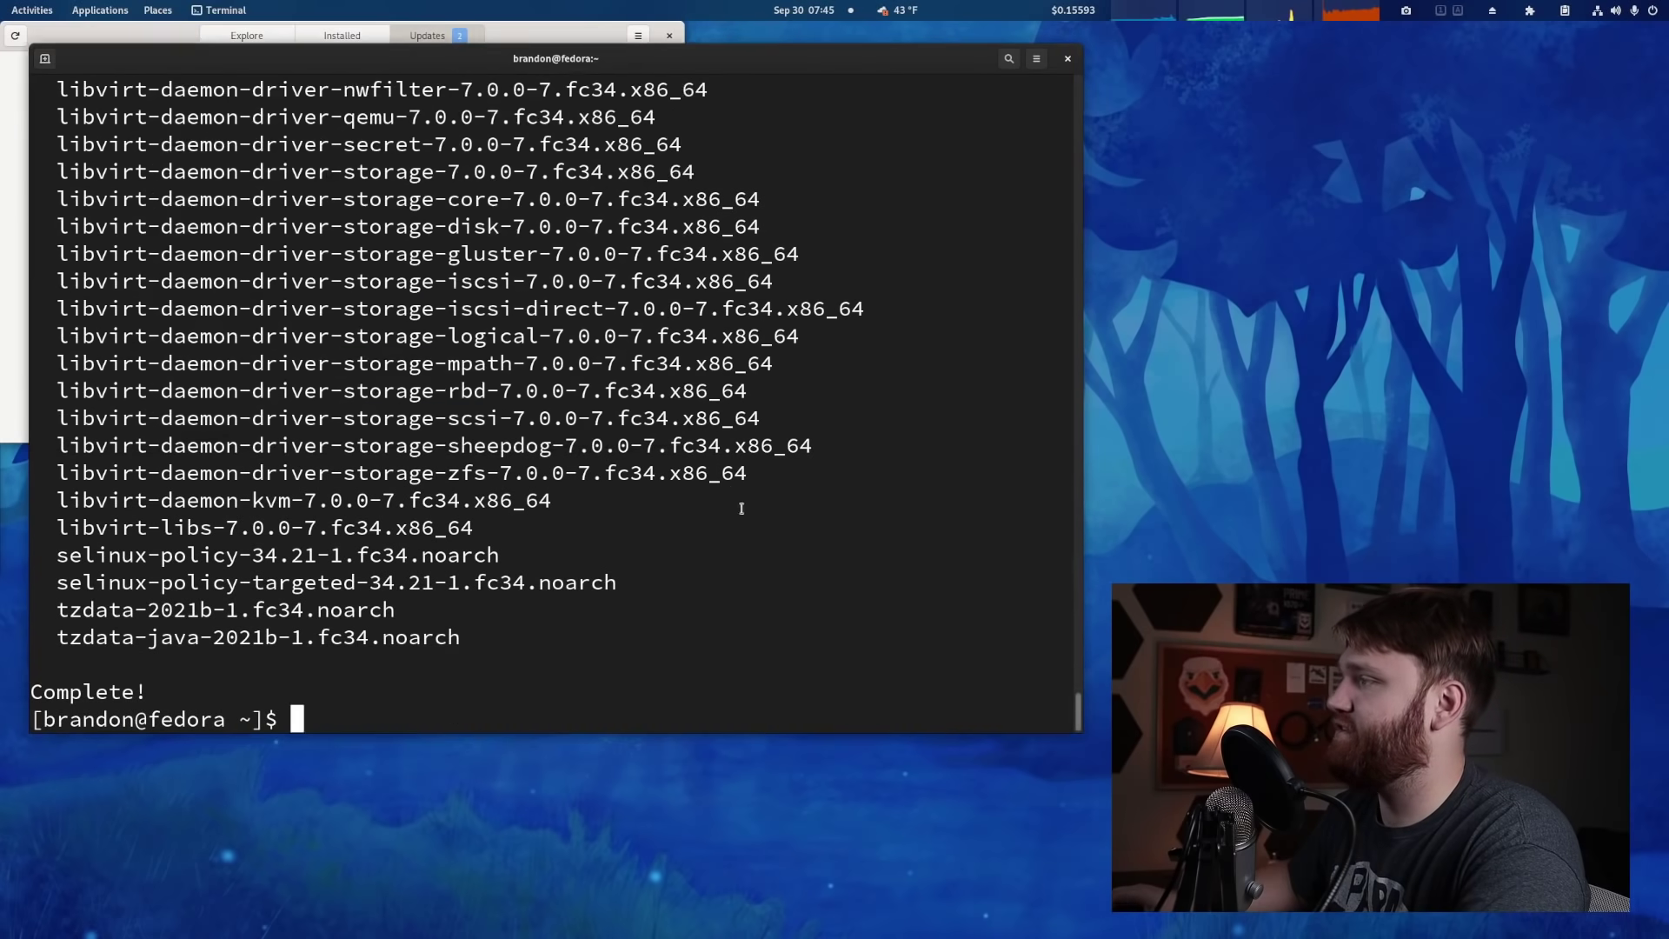
scroll(711, 516, up, 6)
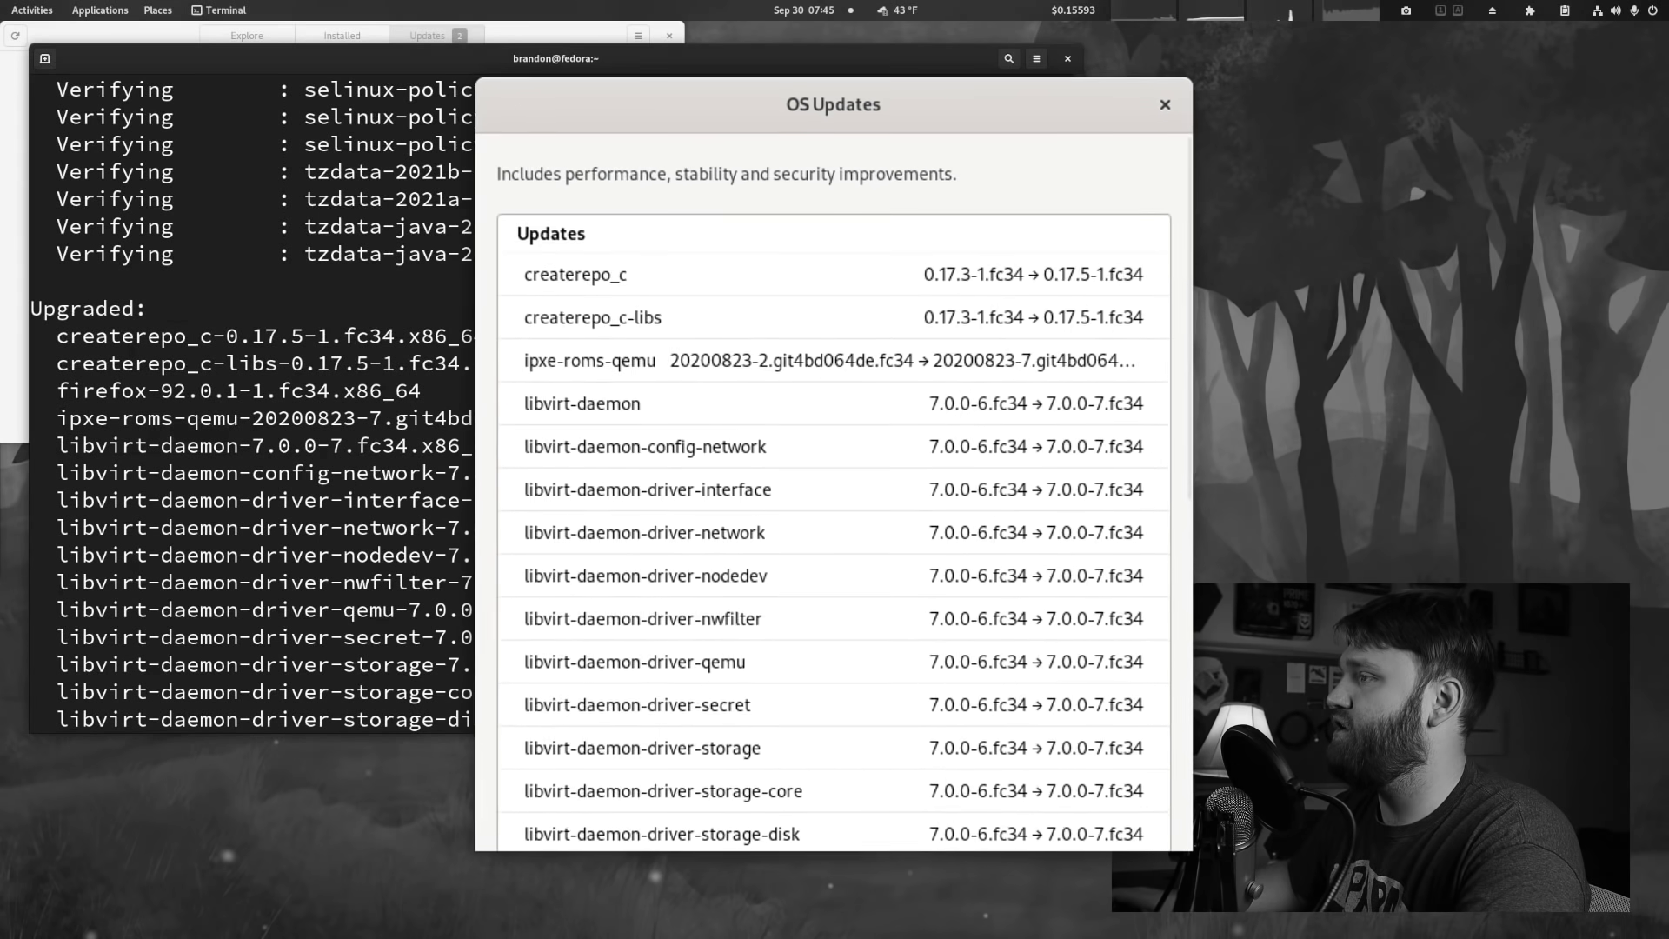
scroll(711, 515, up, 20)
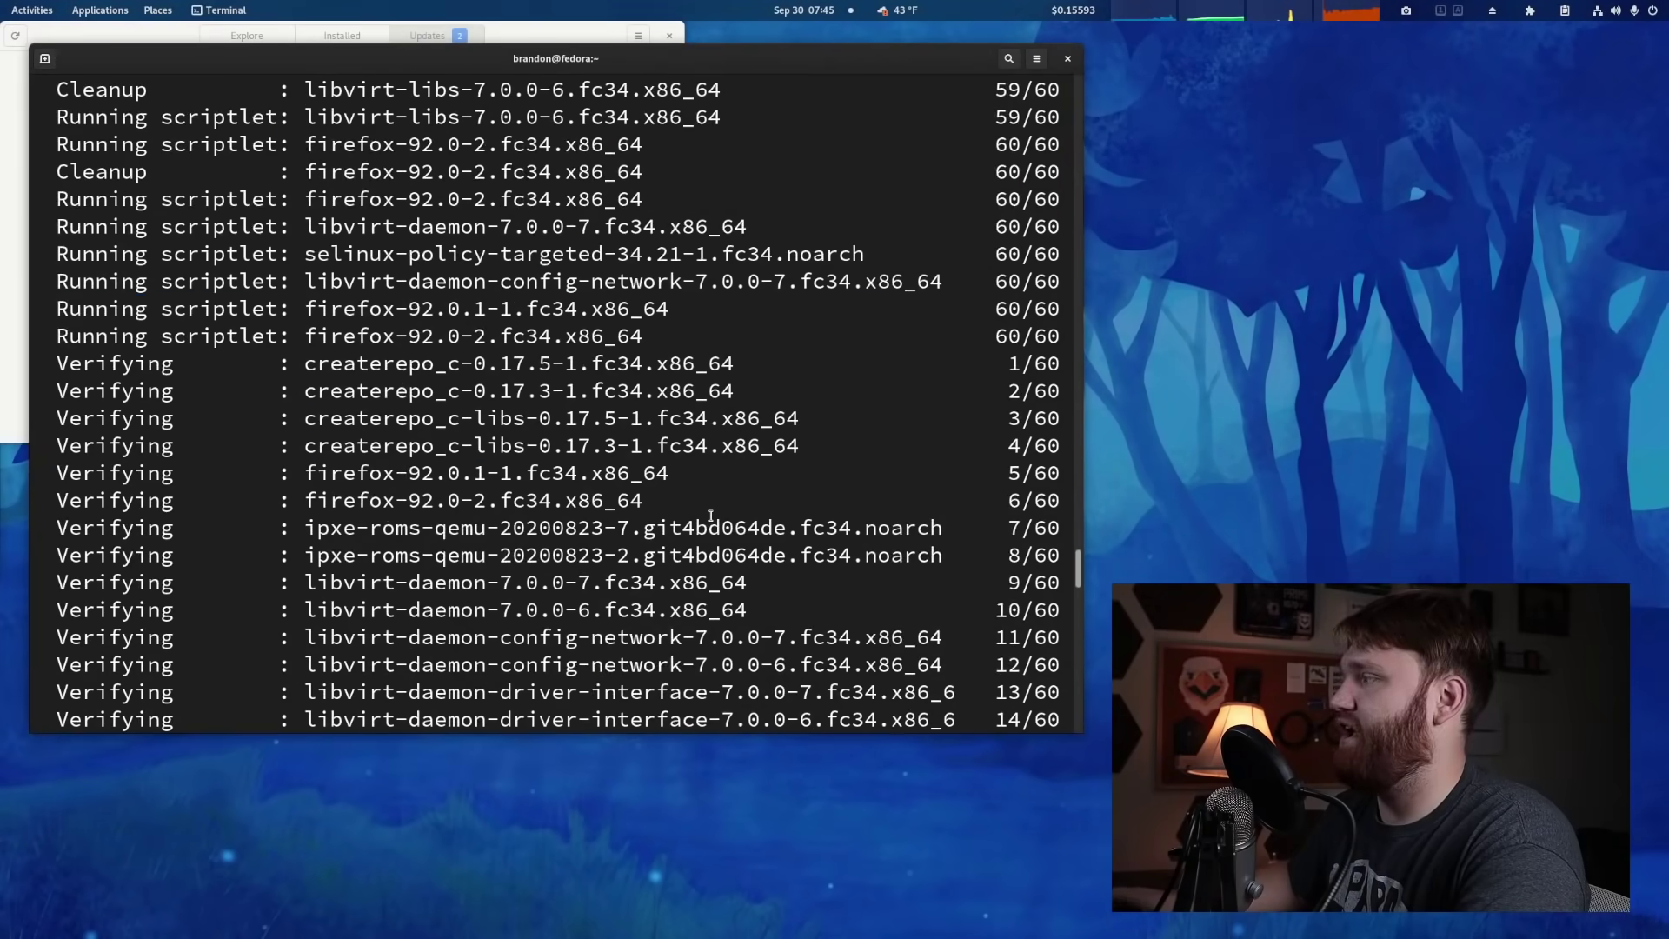
scroll(711, 516, up, 7)
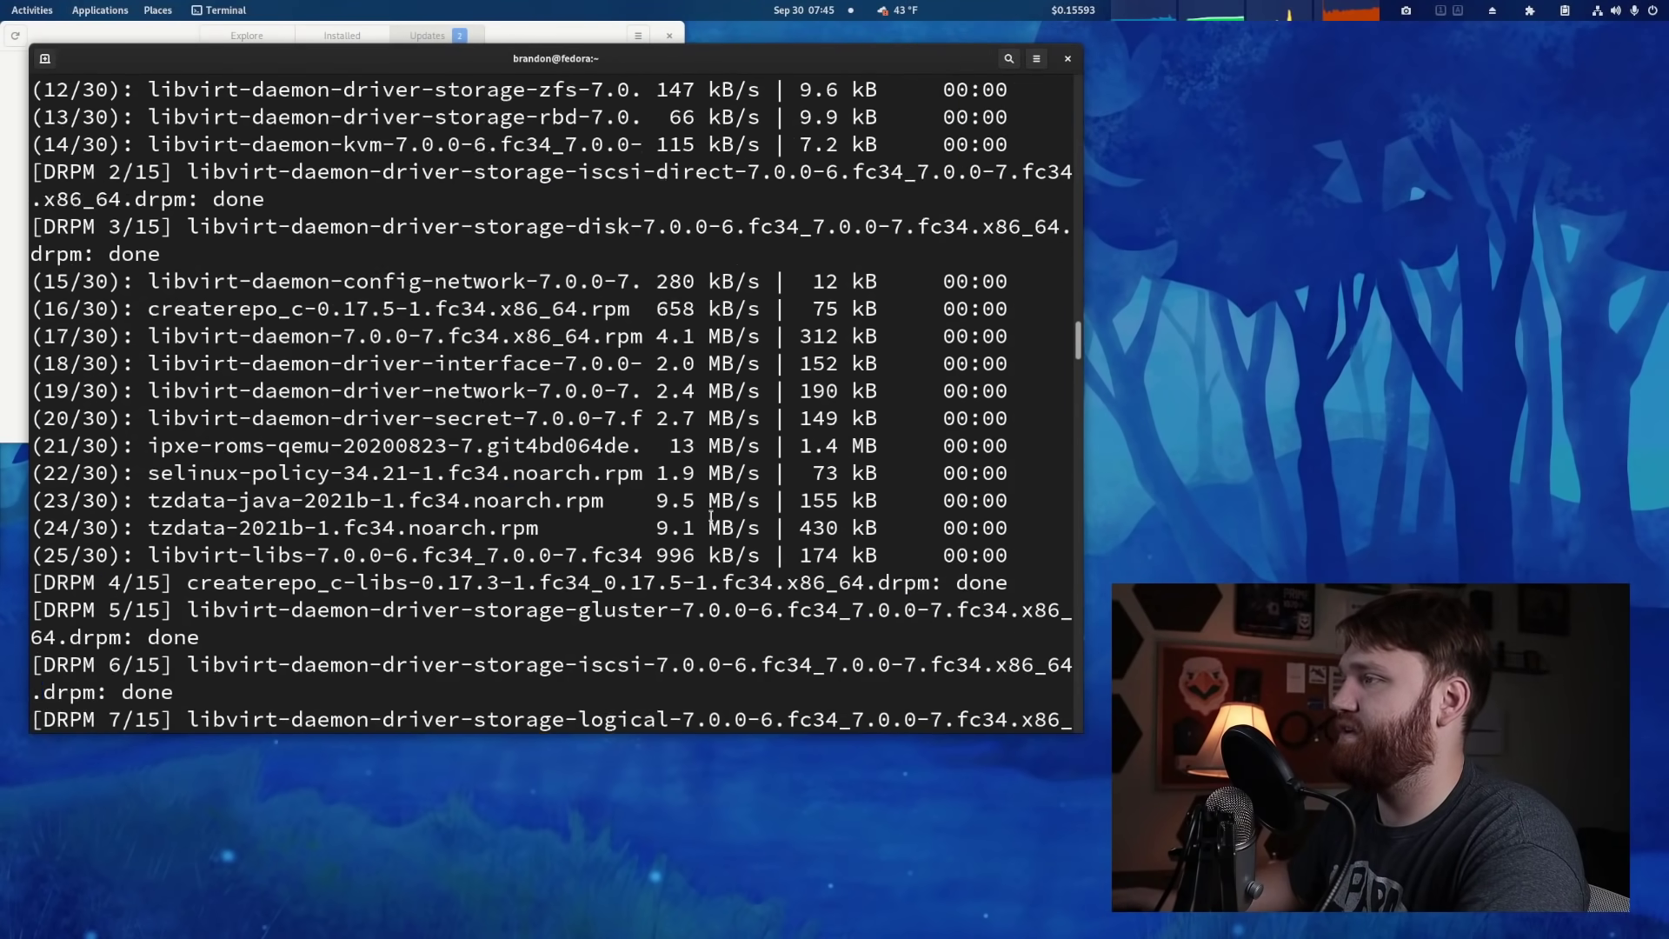
scroll(711, 518, up, 15)
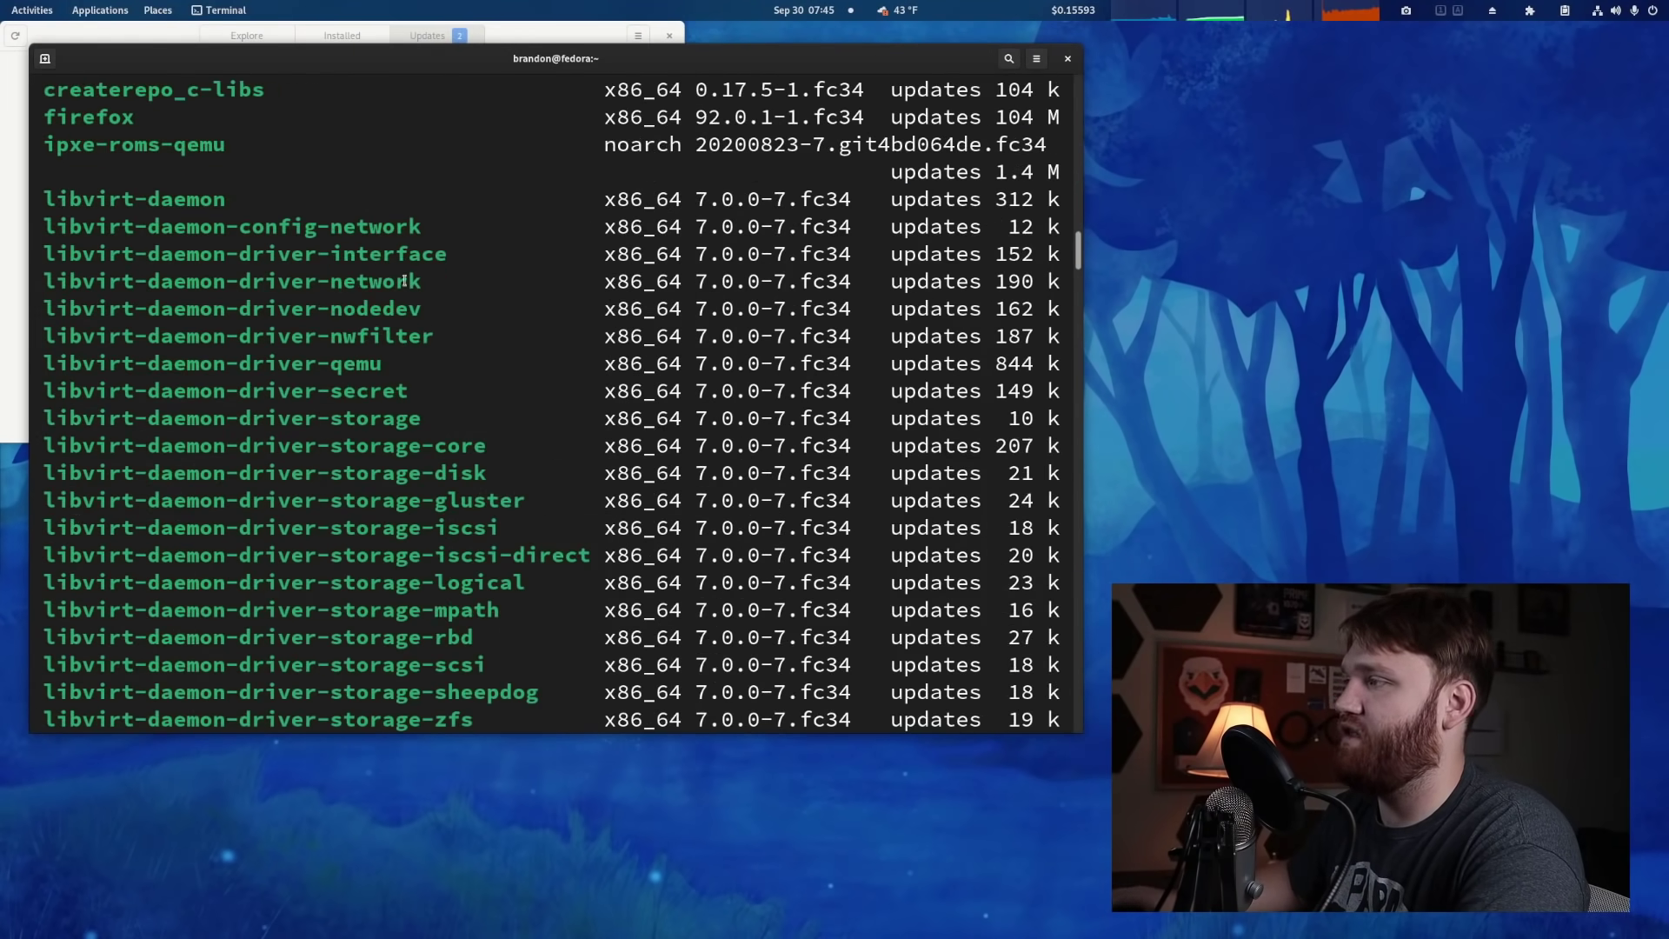
scroll(406, 281, up, 4)
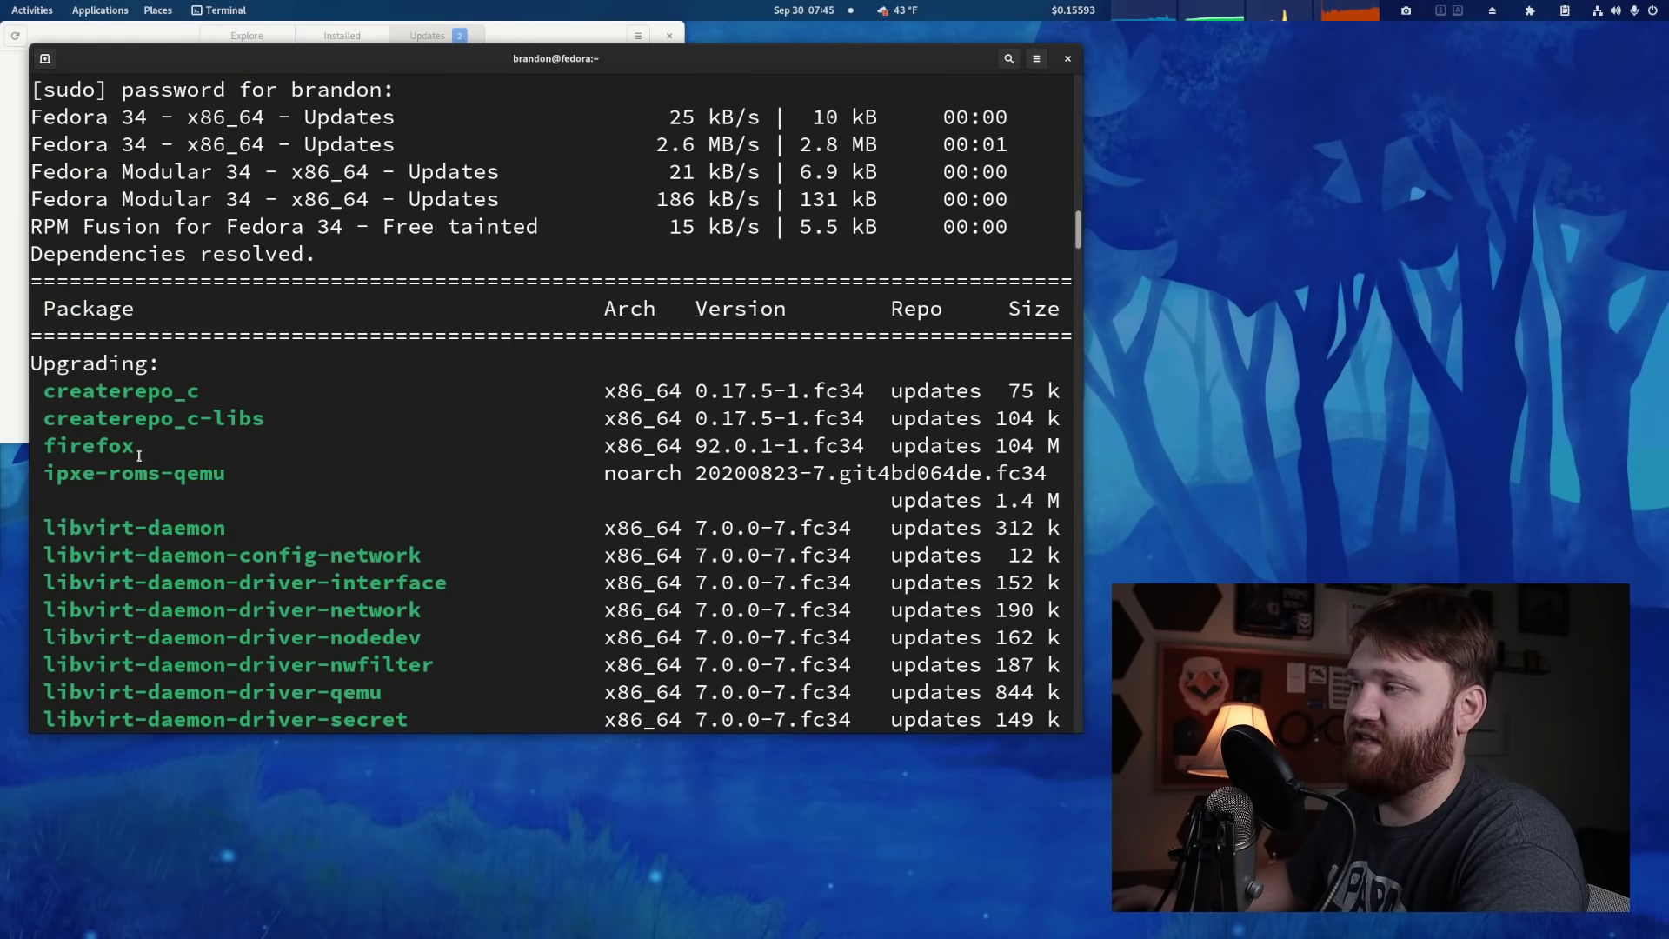
drag(139, 452, 45, 446)
Step: Confirm pamac-all in yay and accept the default desktop portal and snapd providers
click(338, 26)
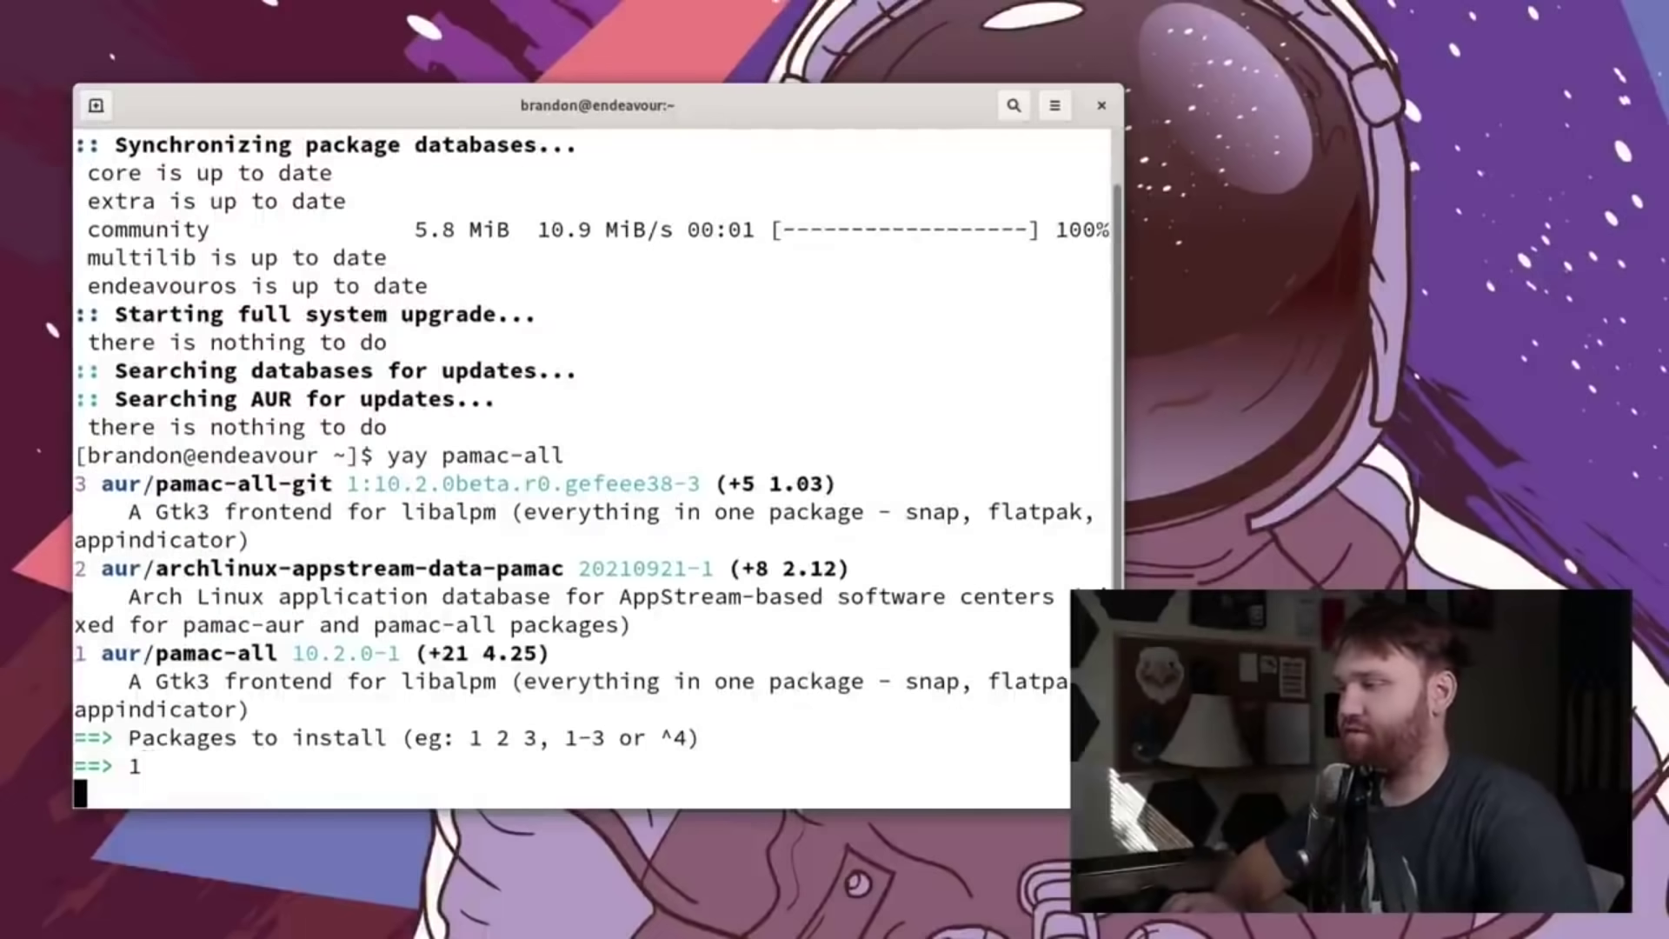
key(Return)
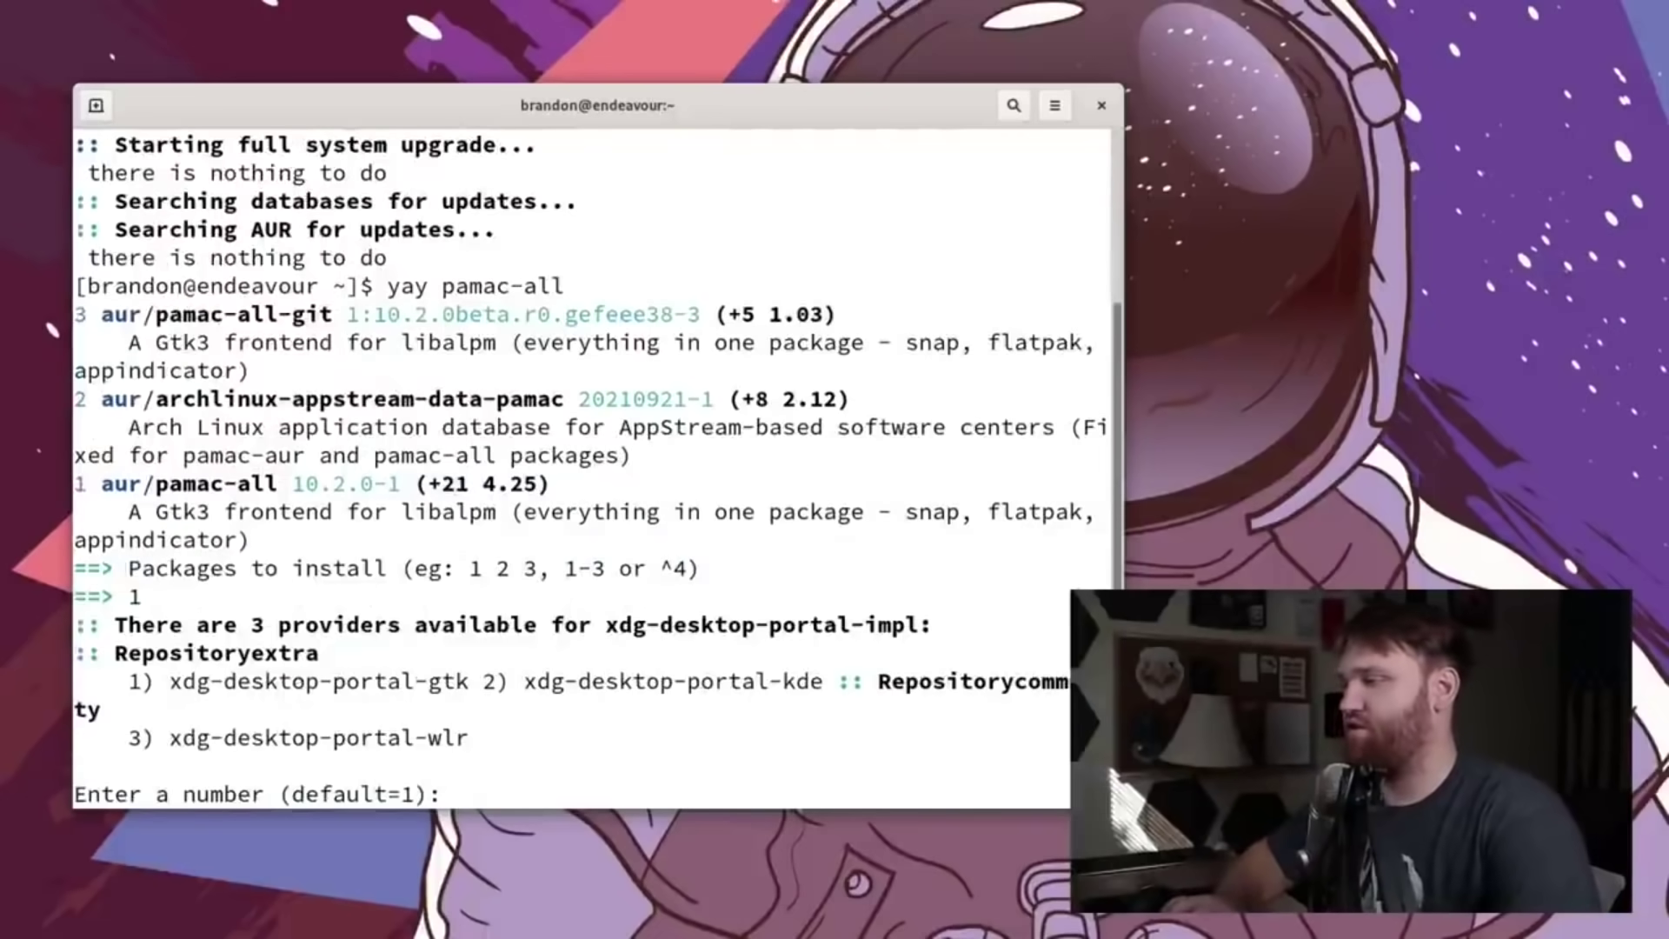
key(Return)
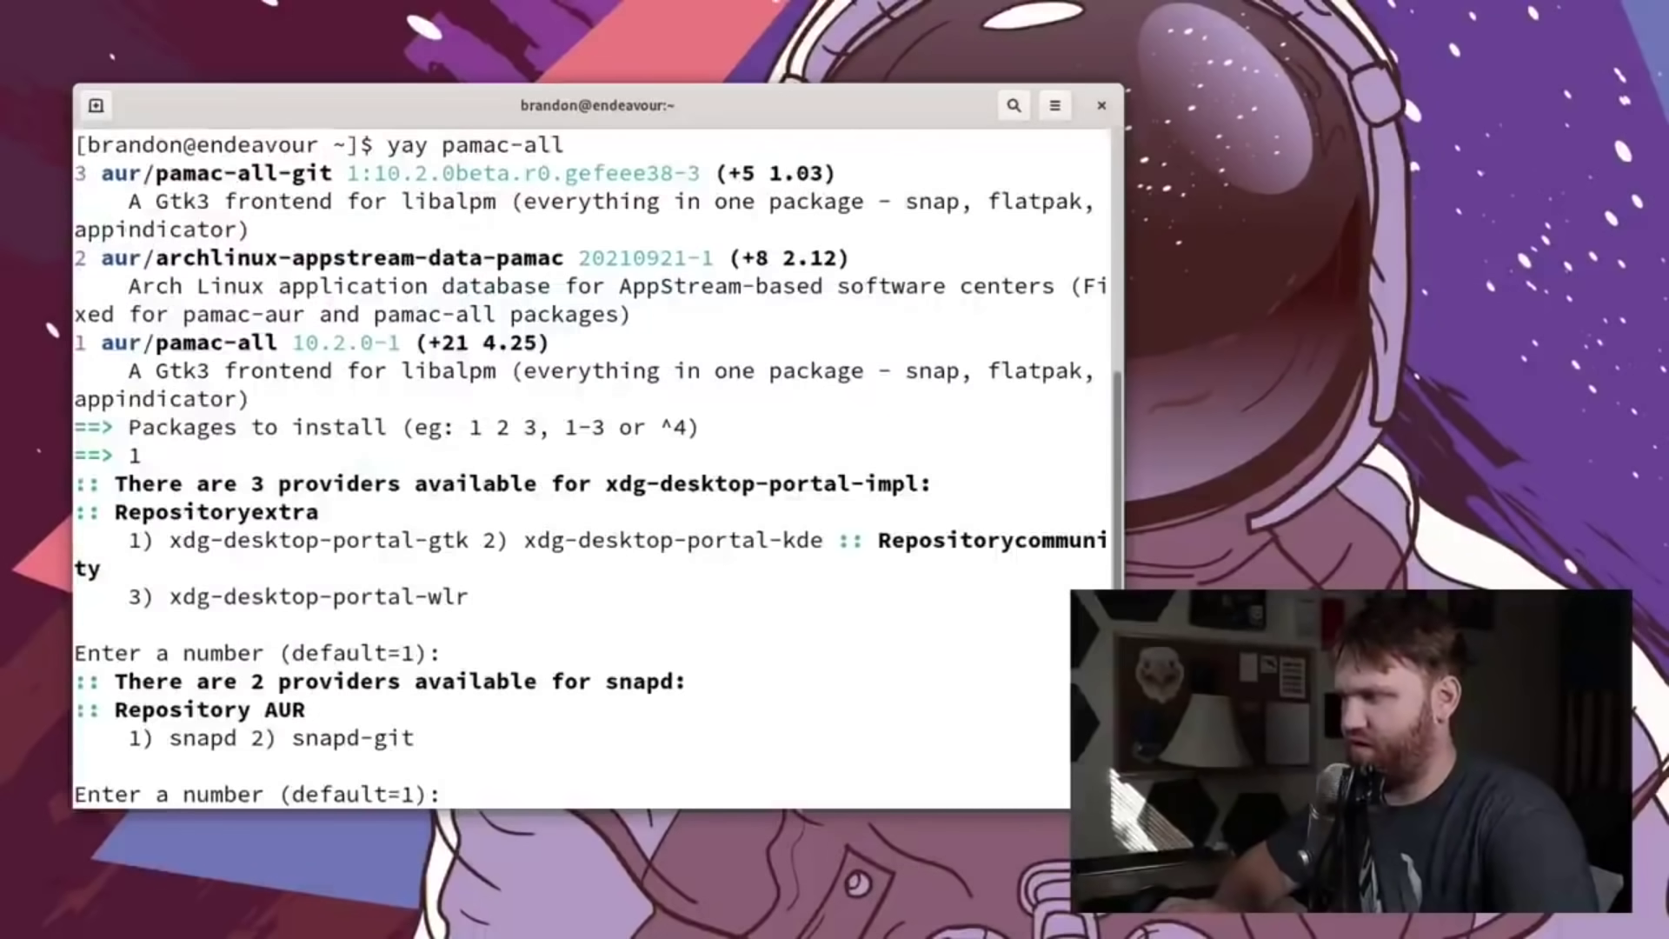
key(Return)
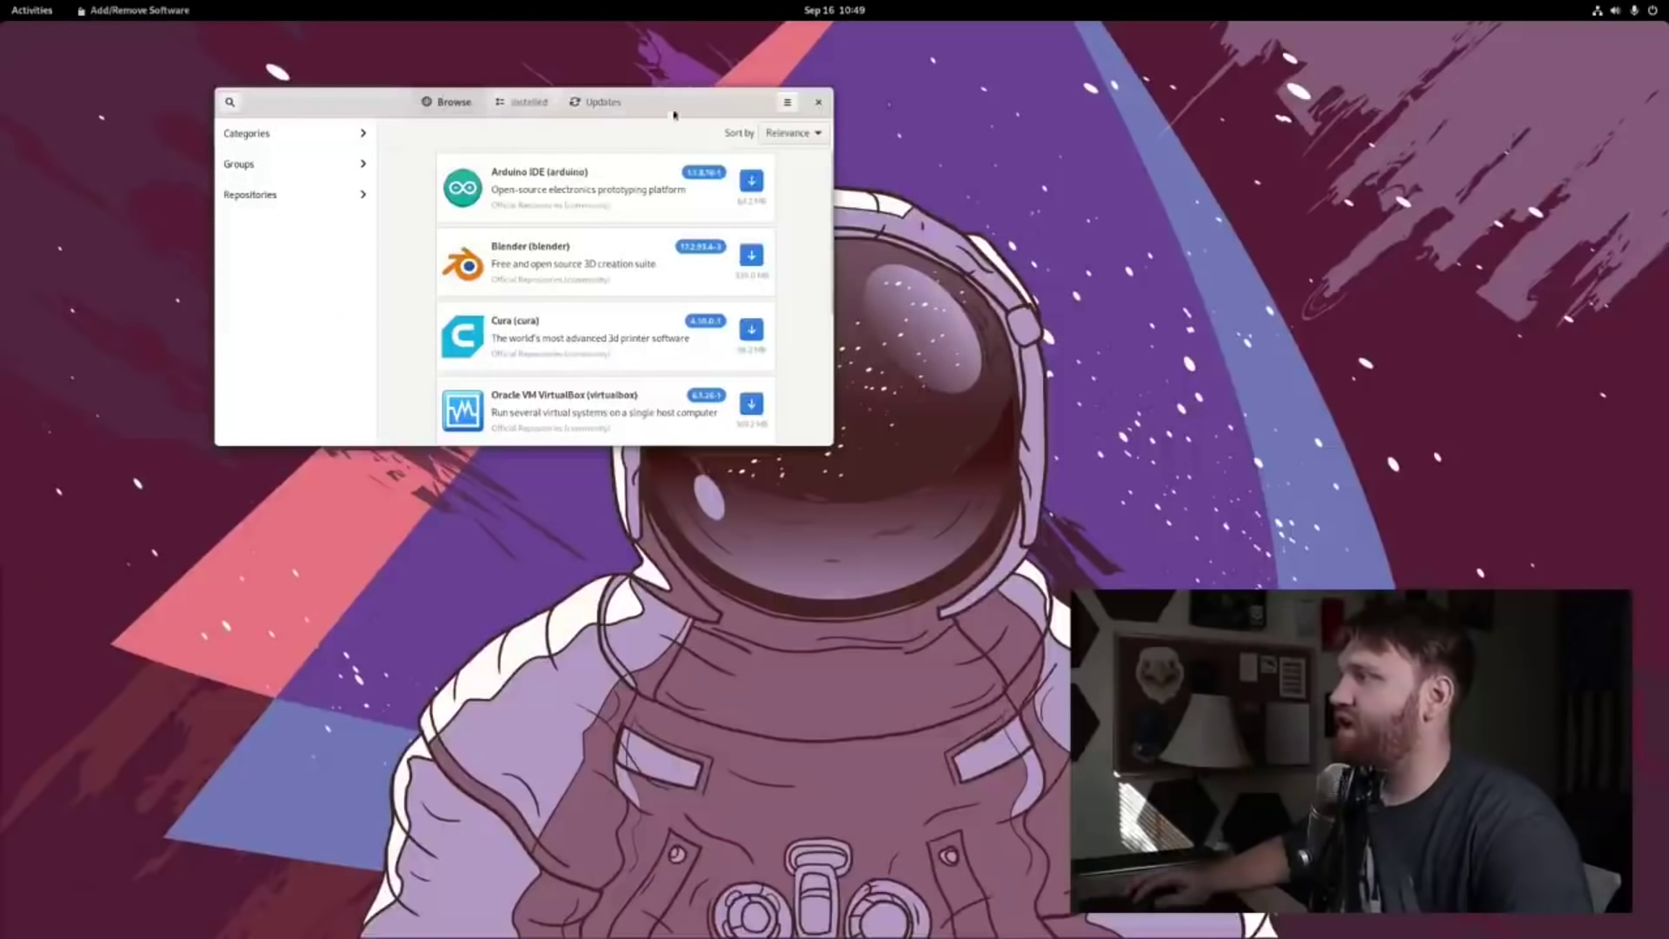
Step: Move the Pamac window lower and open its package manager preferences
drag(670, 113, 669, 238)
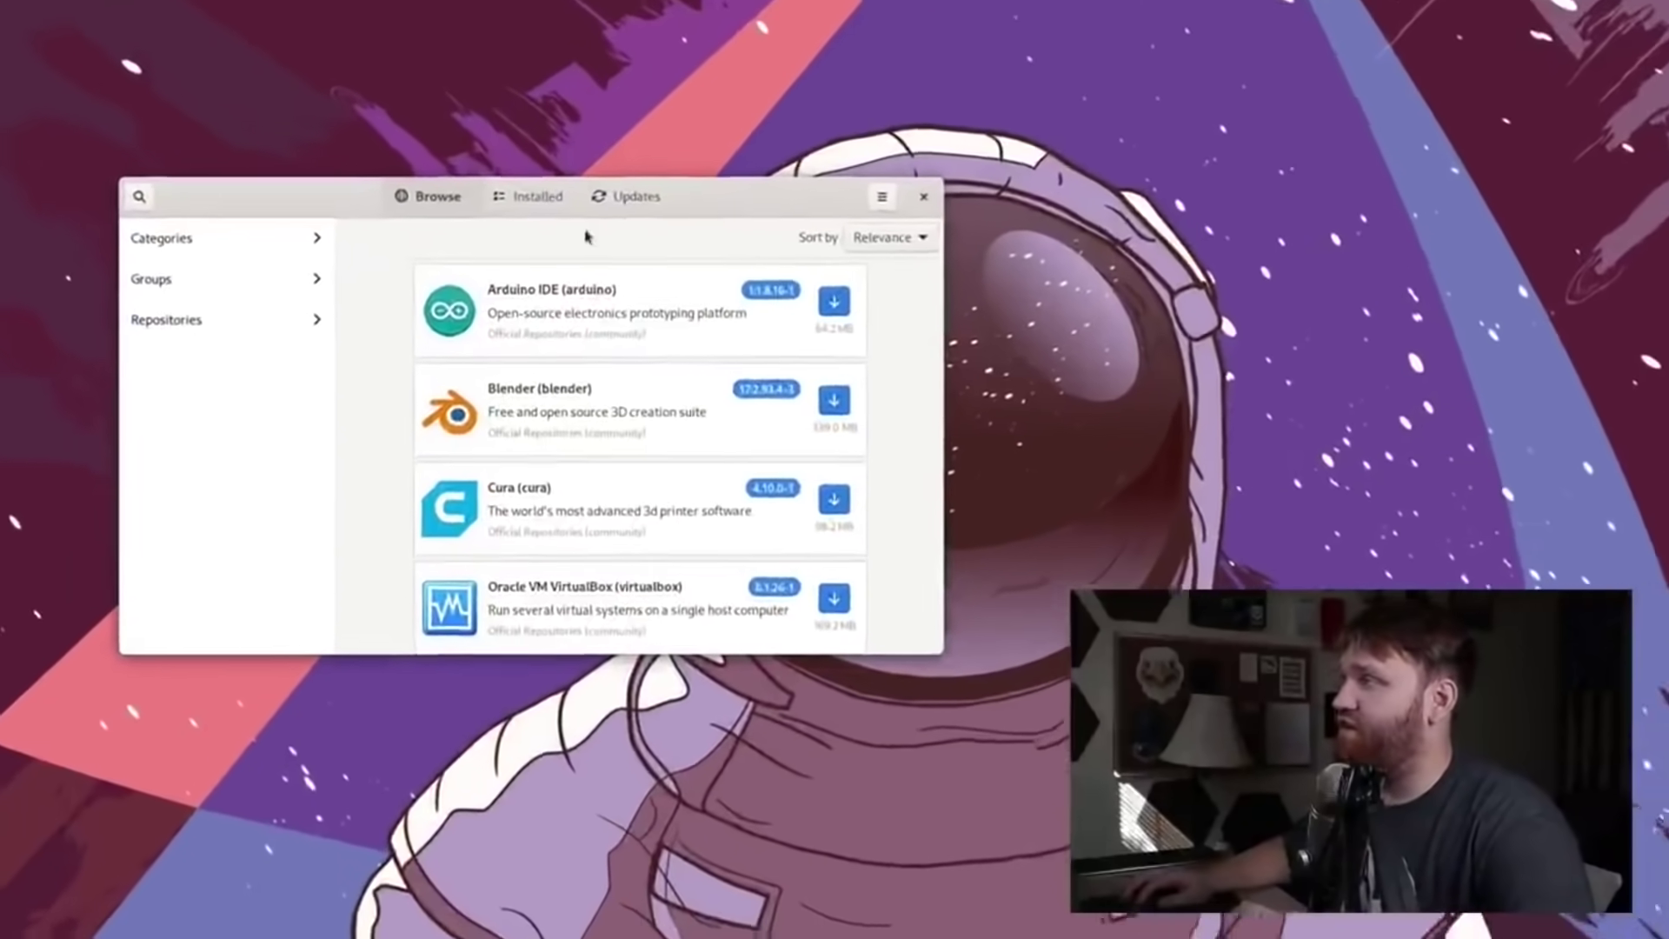
click(881, 197)
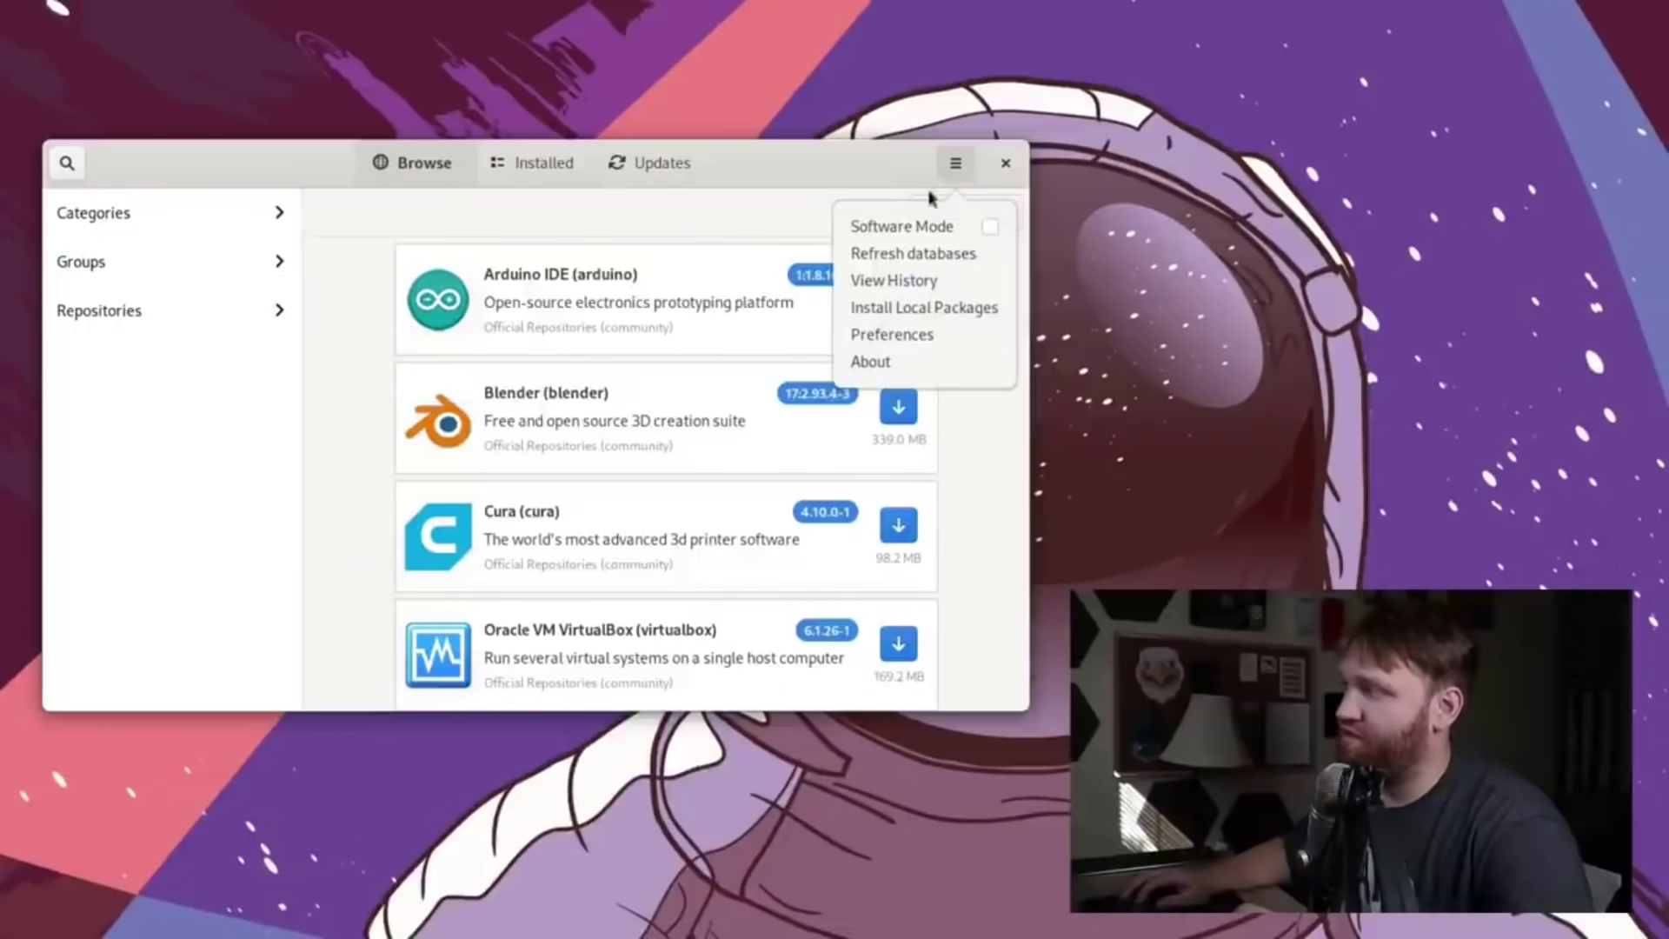
click(924, 332)
Step: Enter the account password to authorise, retrying with Caps Lock turned off
text(***)
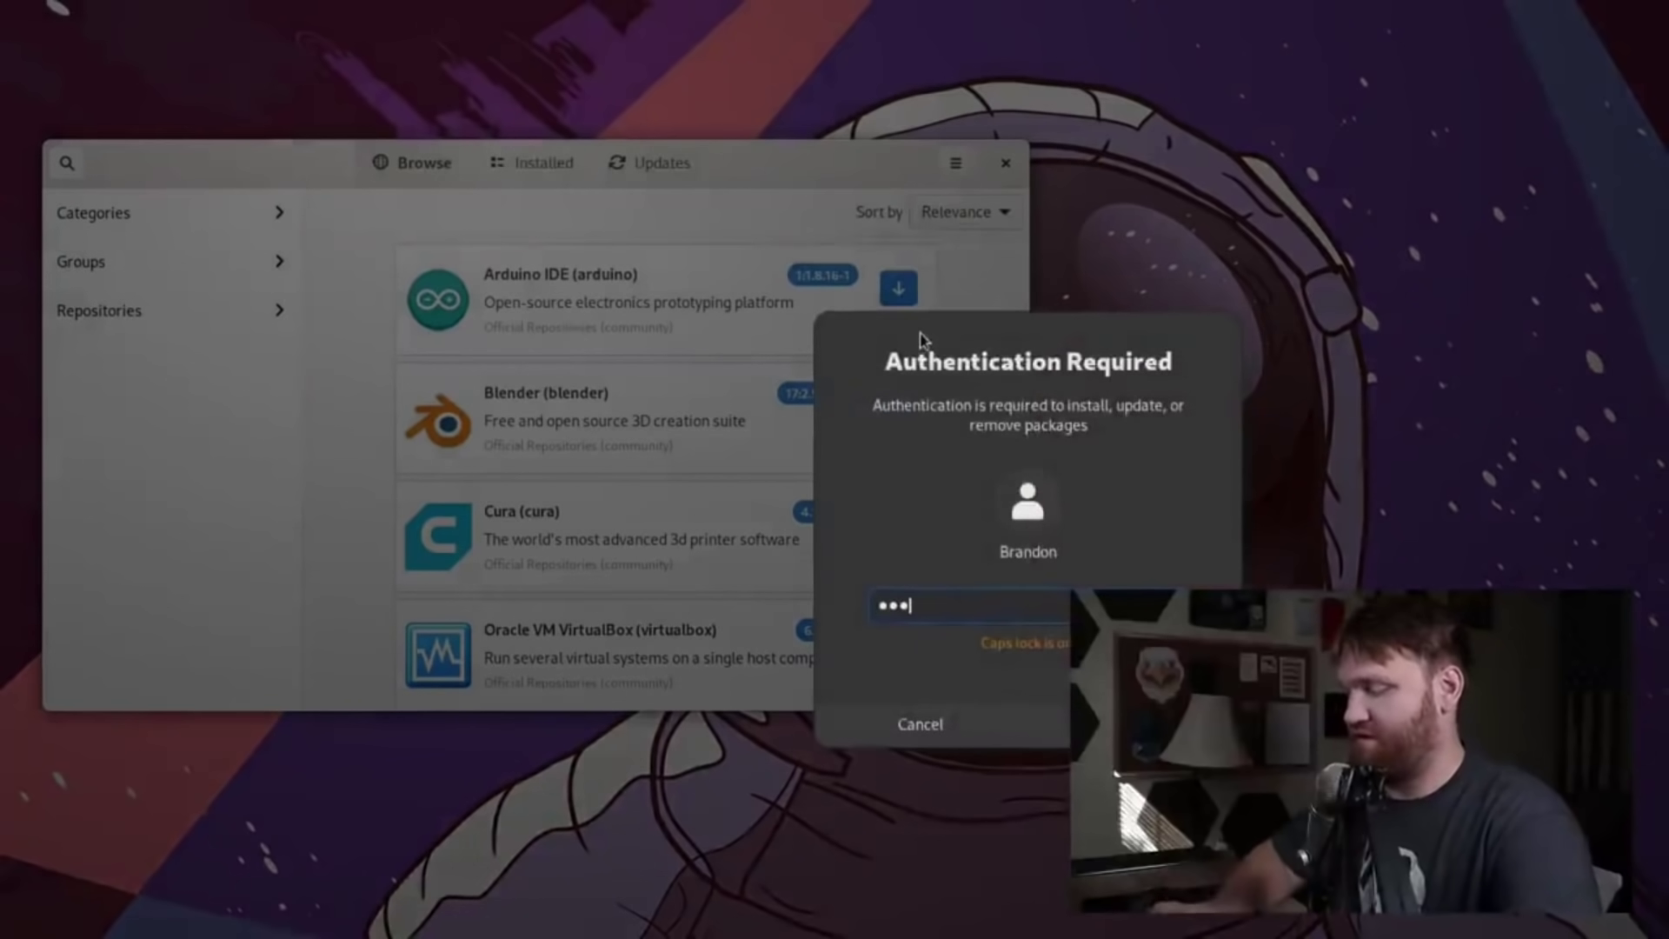
text(*****)
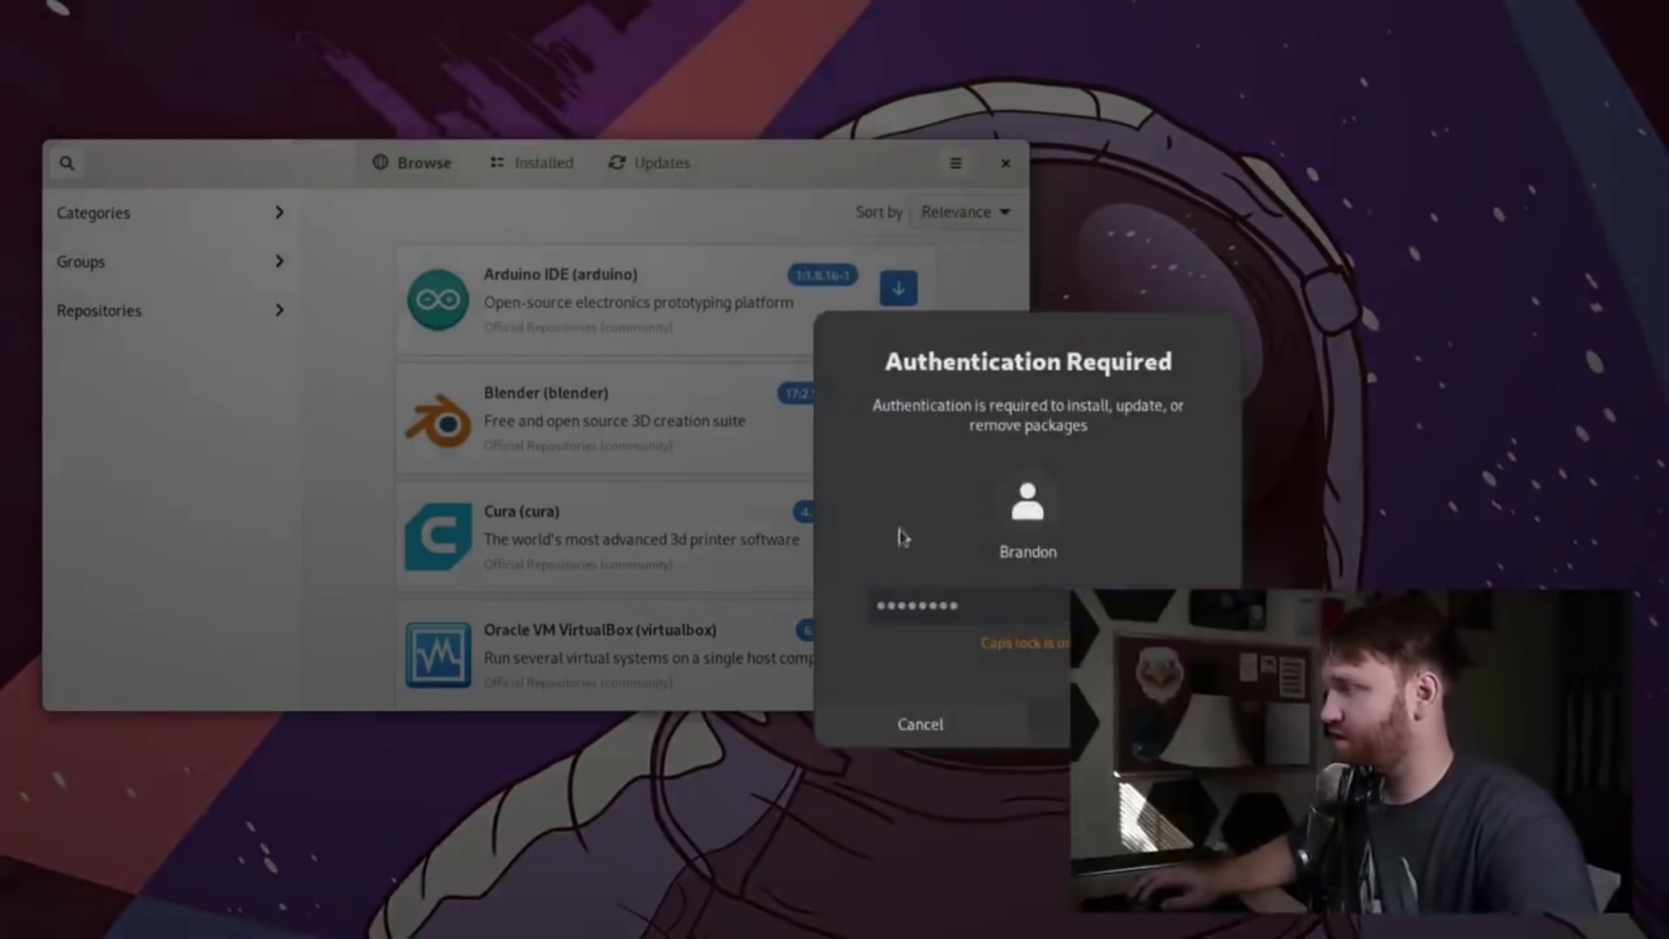
key(Return)
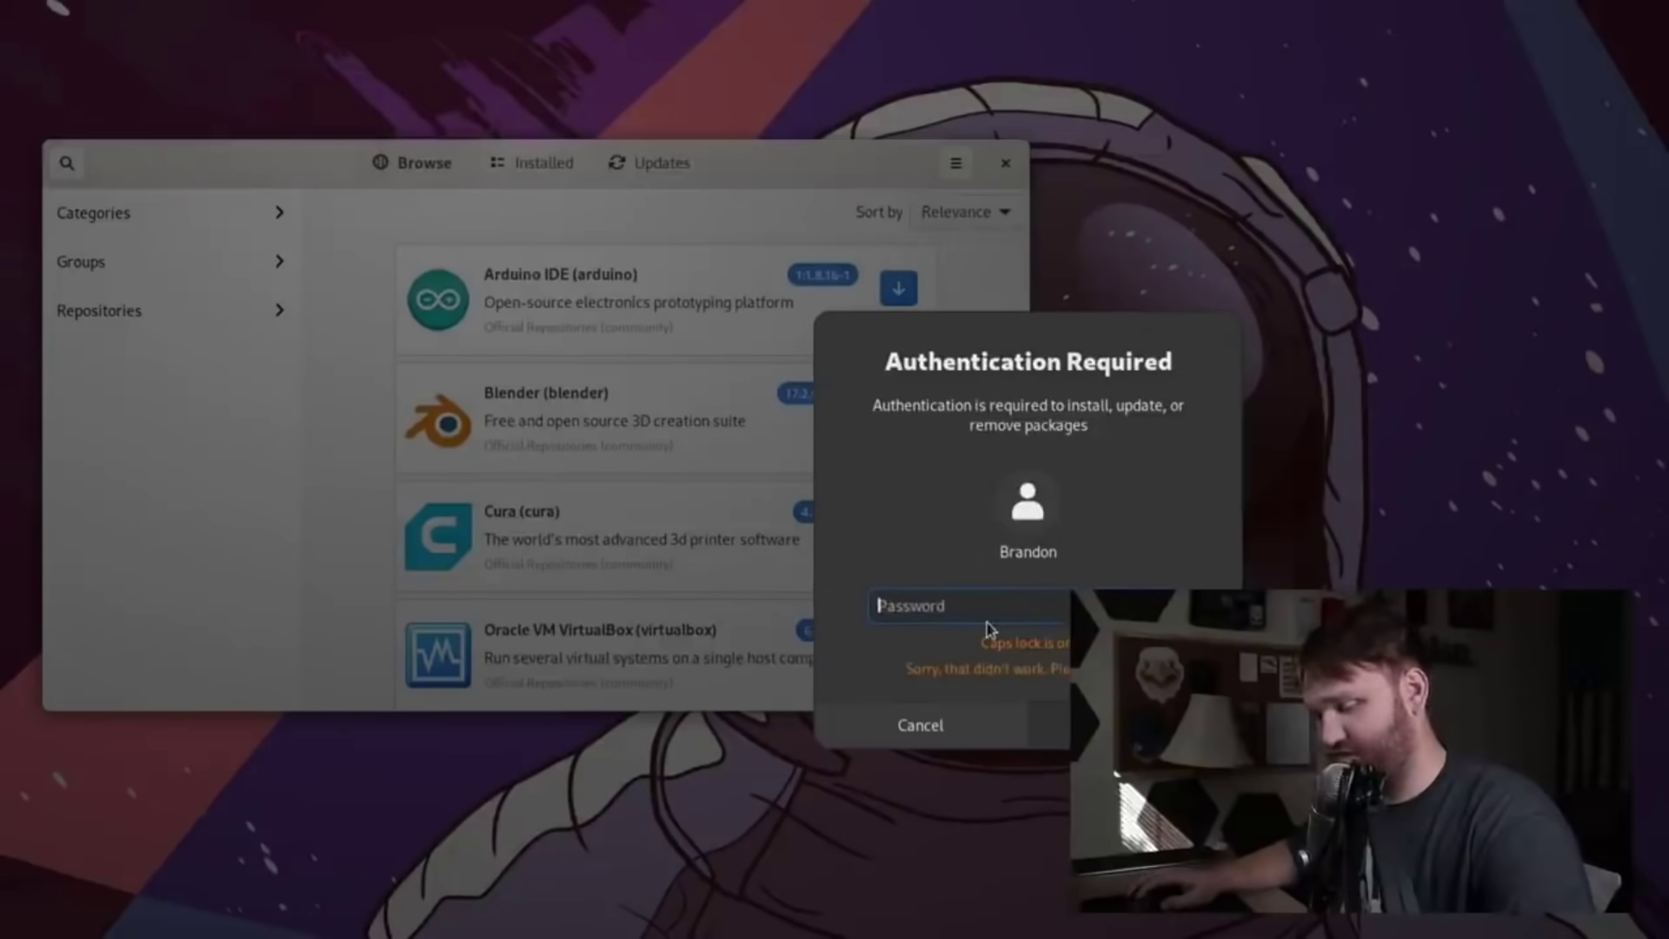
key(Caps_Lock)
text(*********)
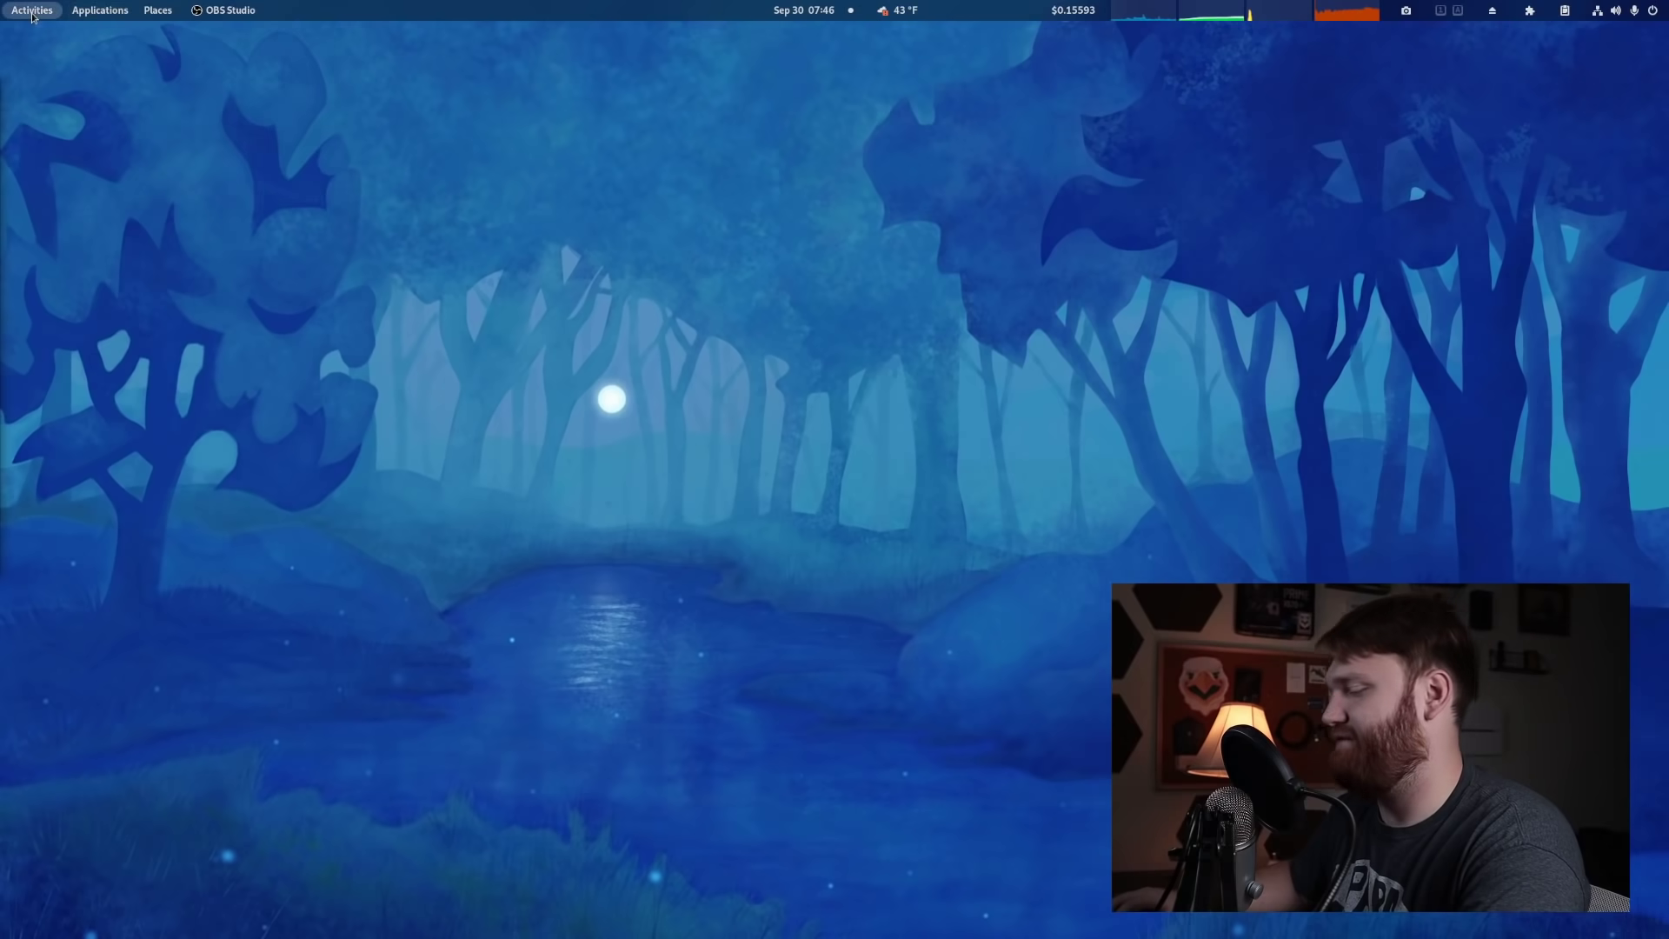
click(32, 11)
Step: Launch Terminal and run sudo nano /etc/fatab, entering the sudo password
text(term)
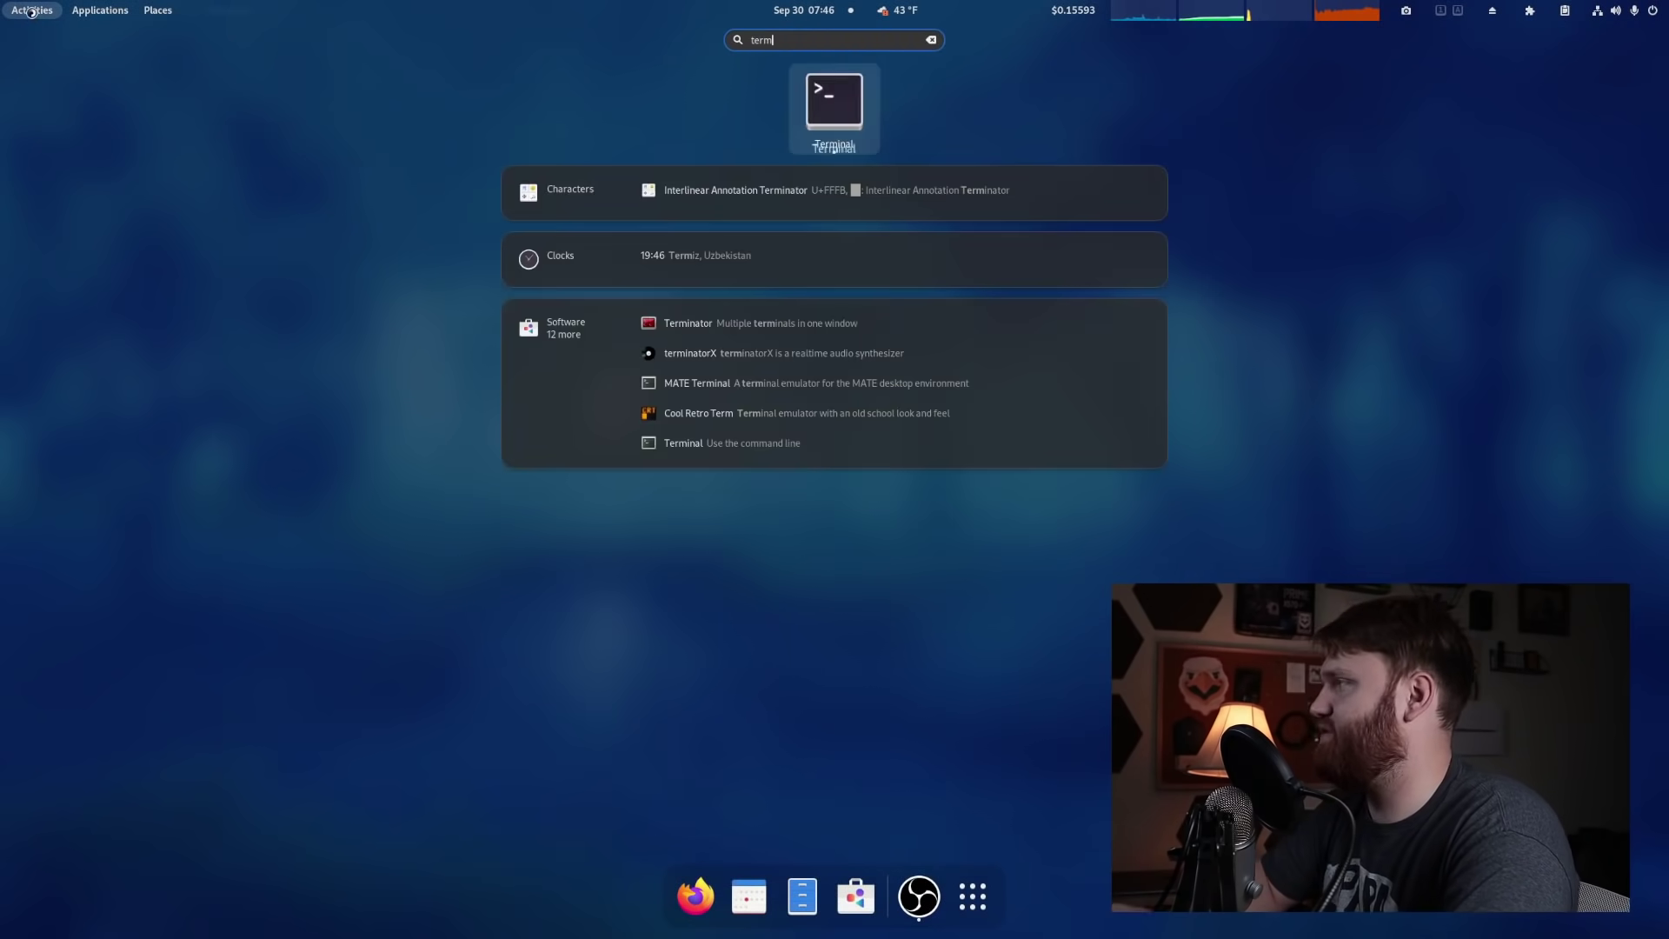
key(Return)
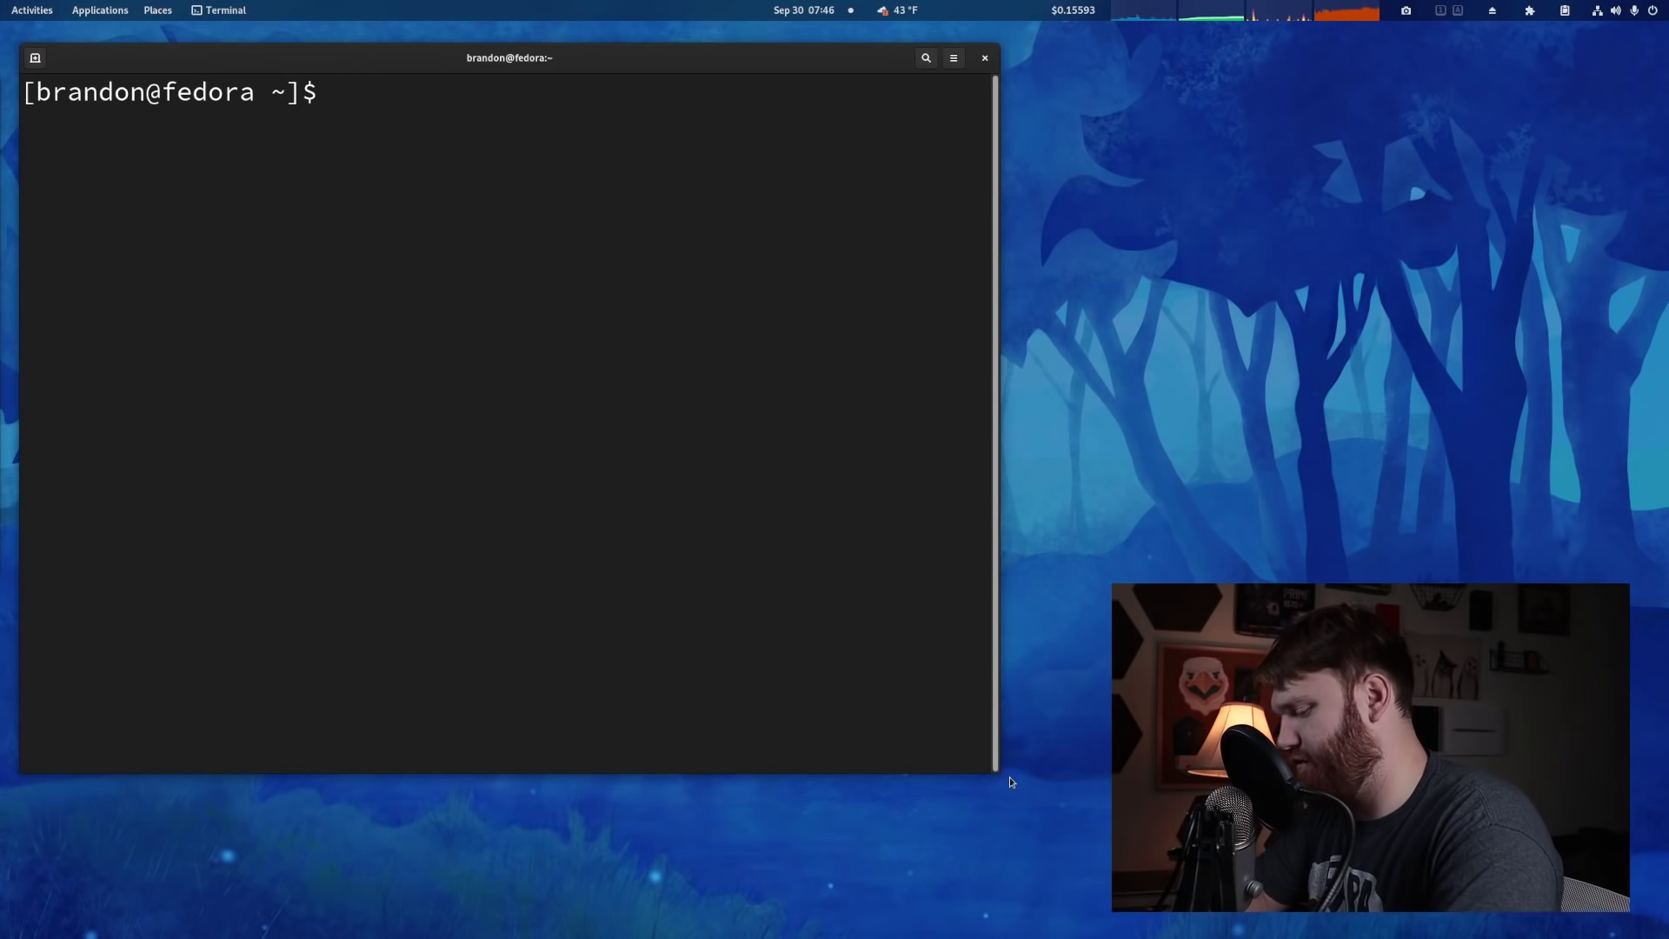
text(sudo )
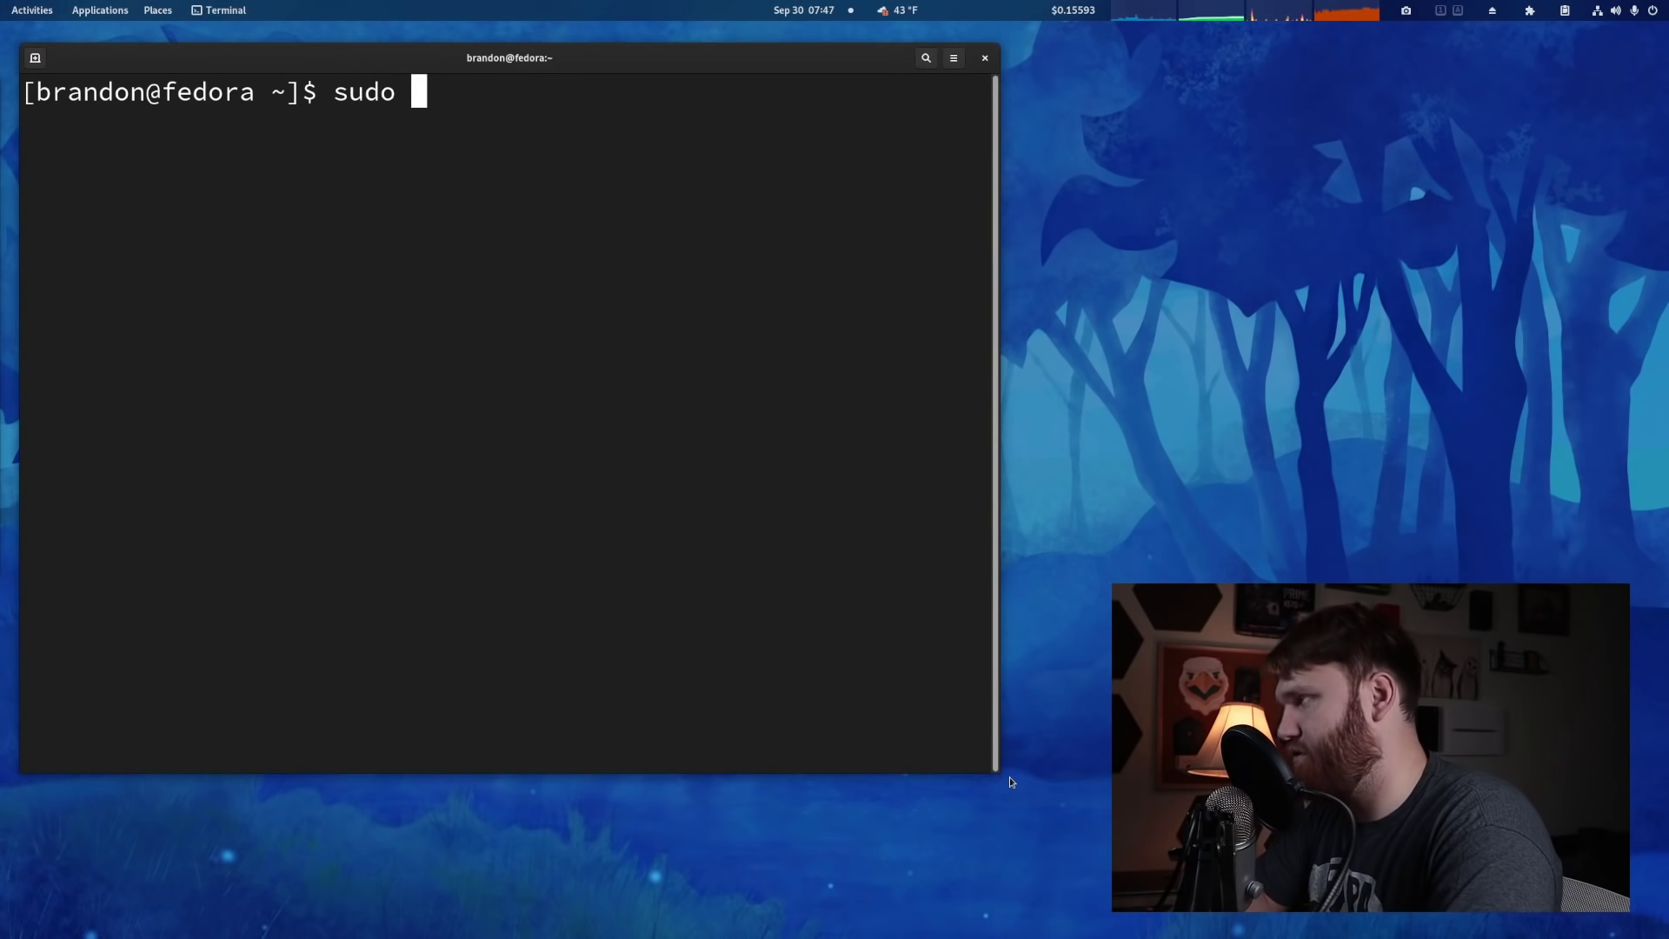
text(nano )
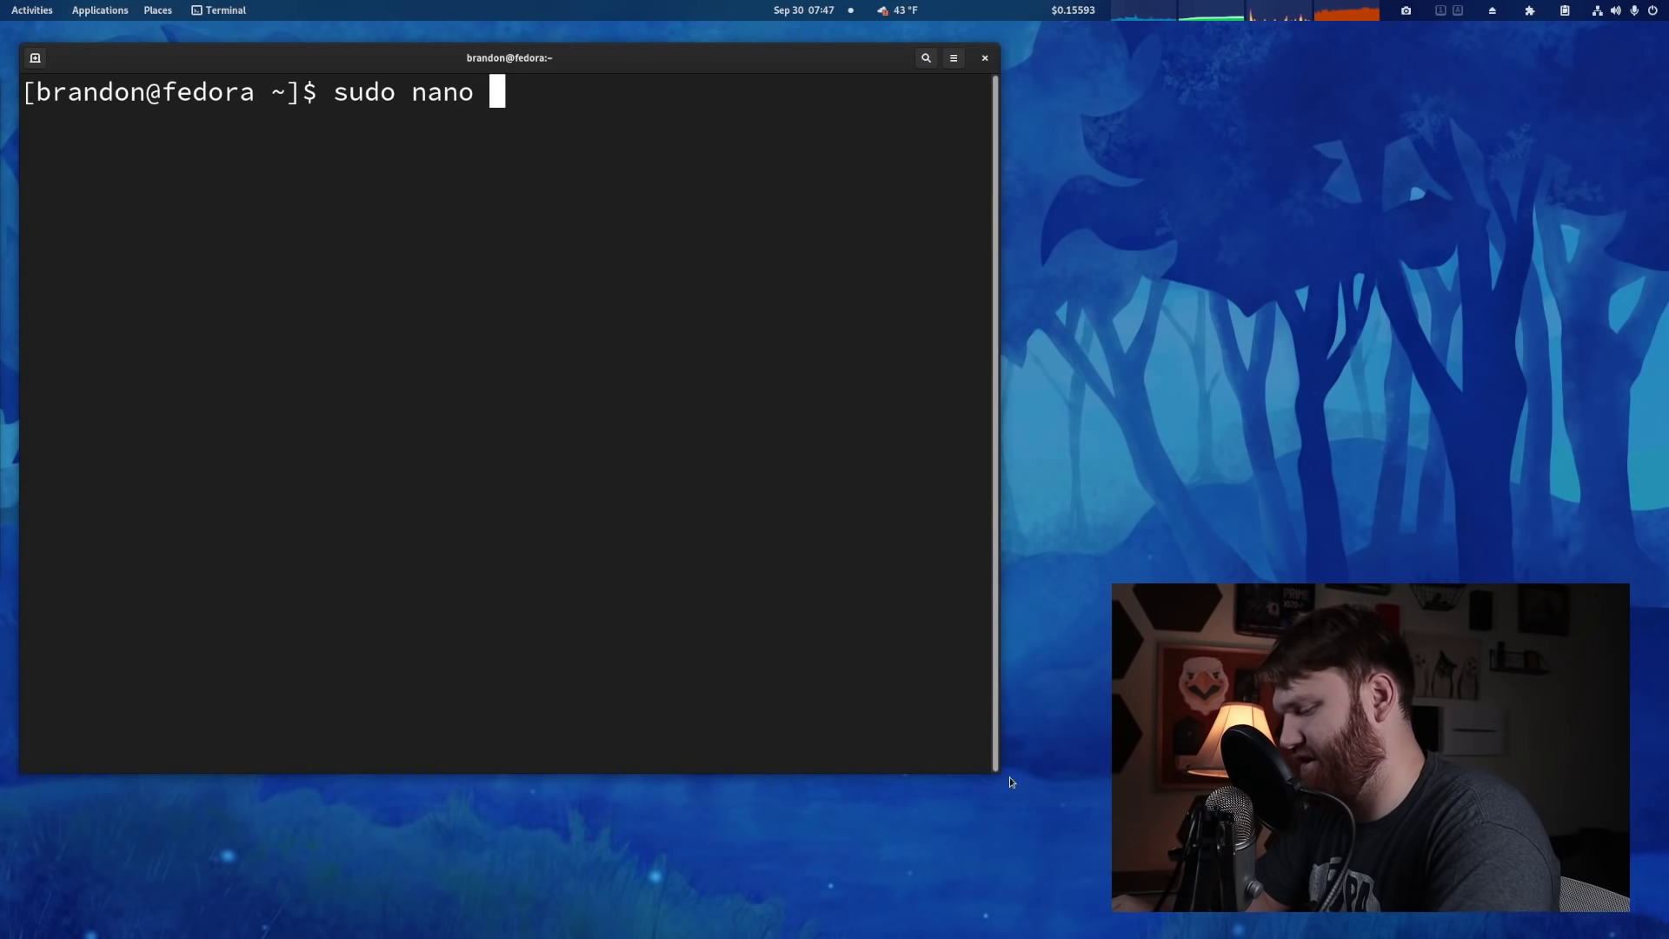
text(/etc/)
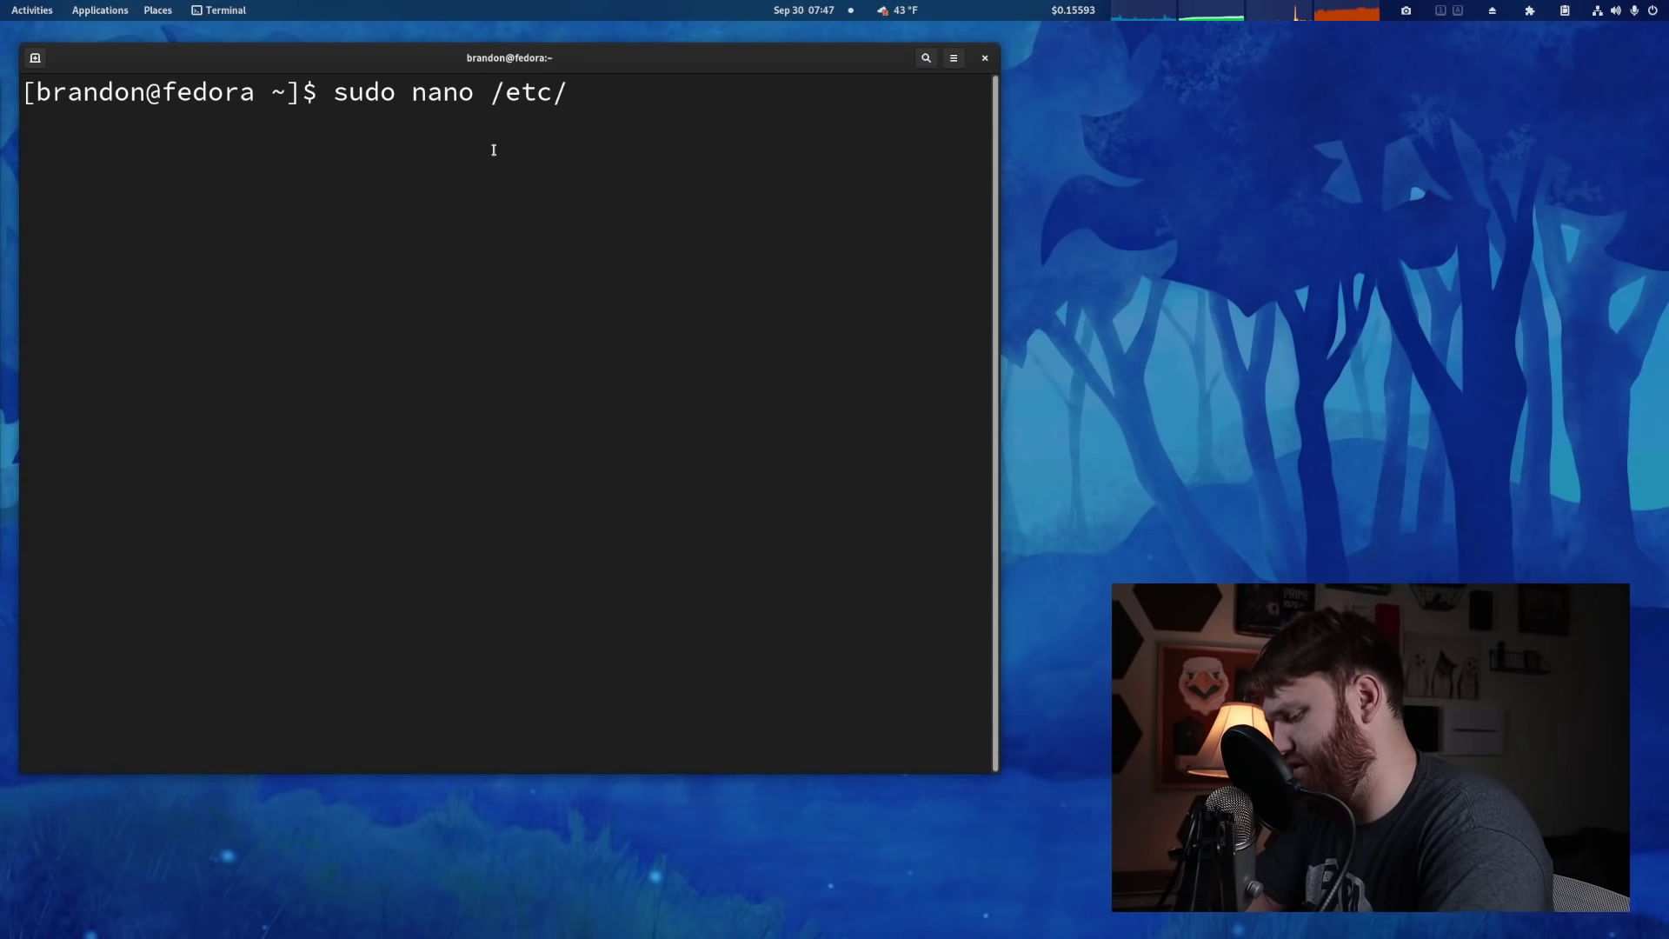
text(fatab)
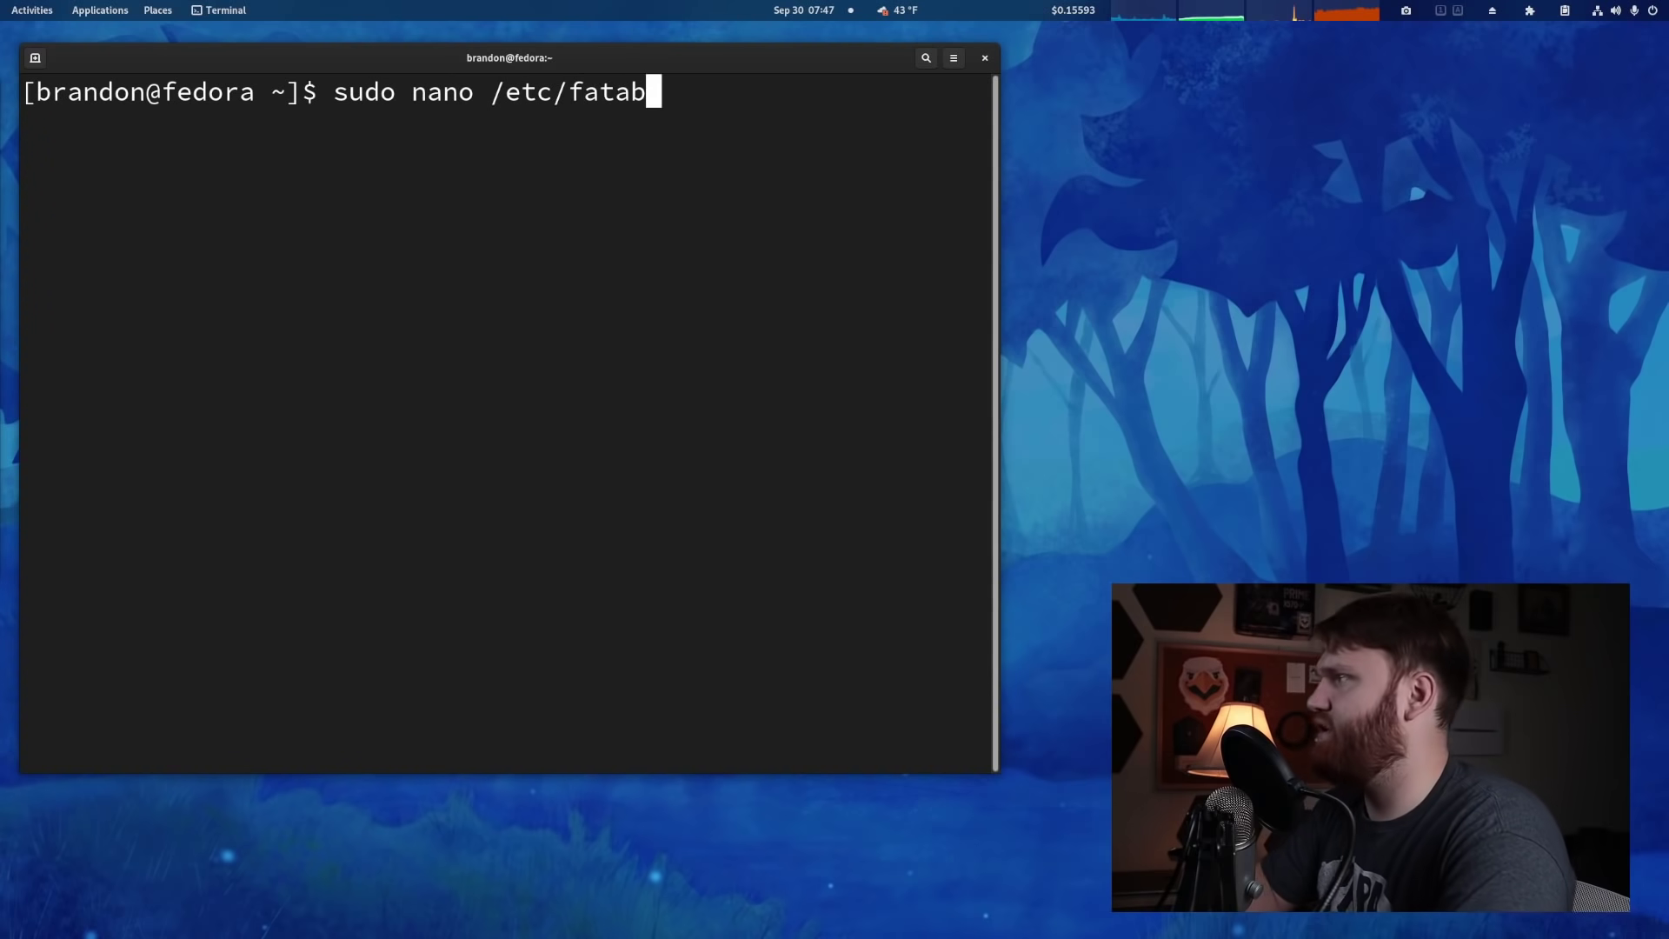
key(Return)
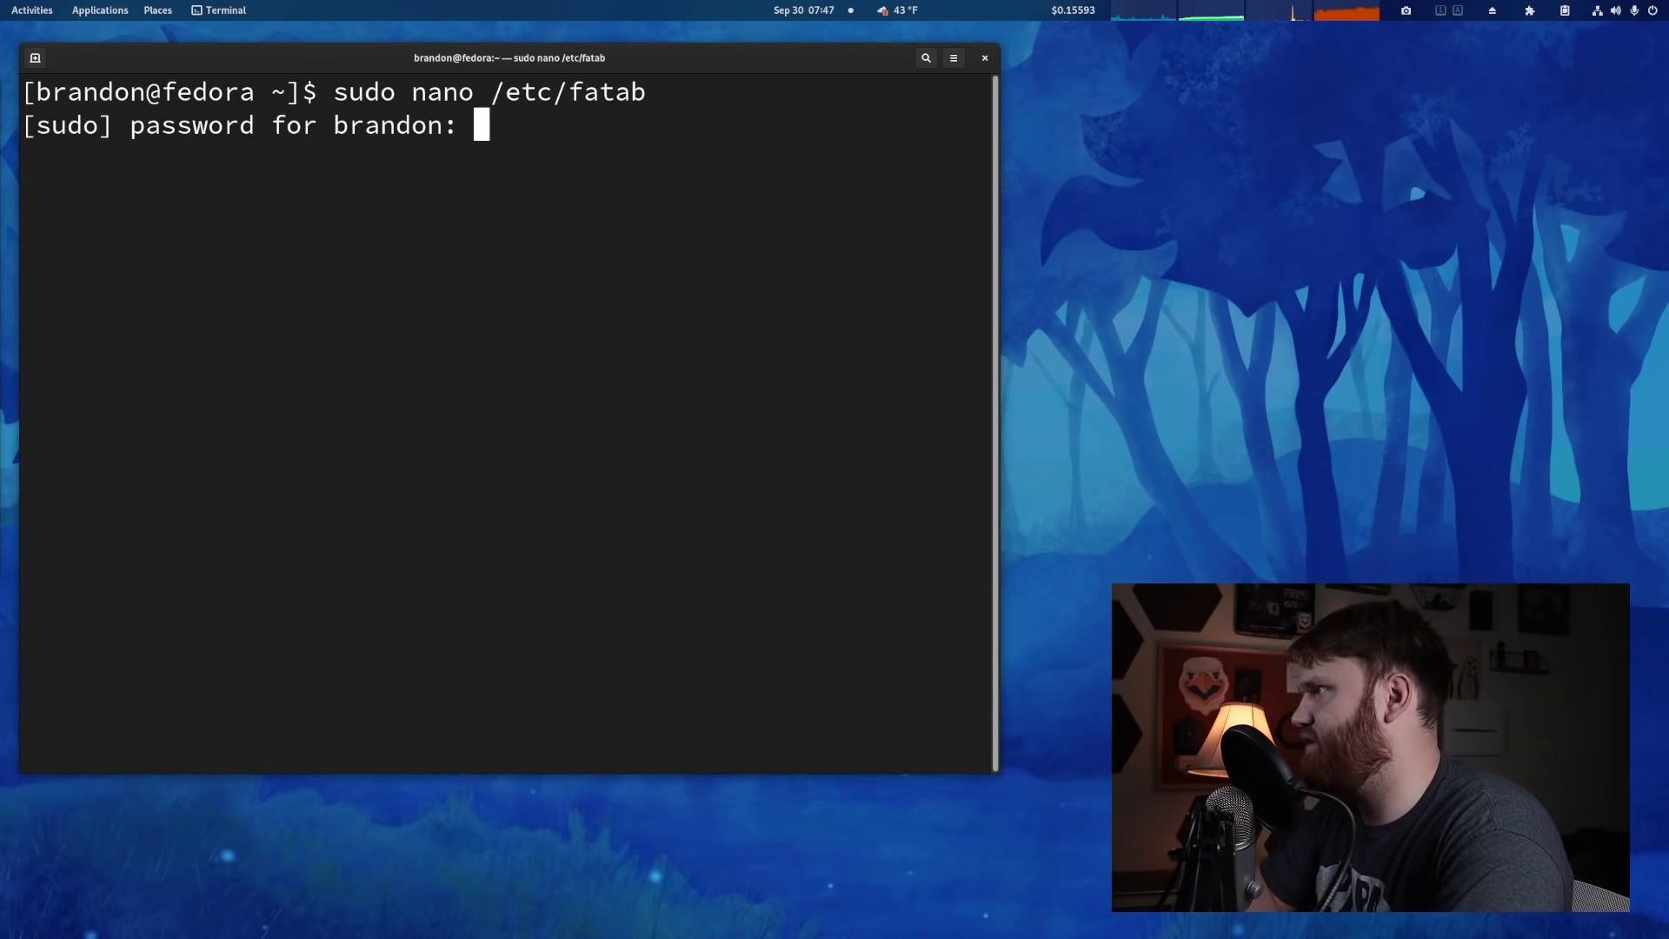
key(Return)
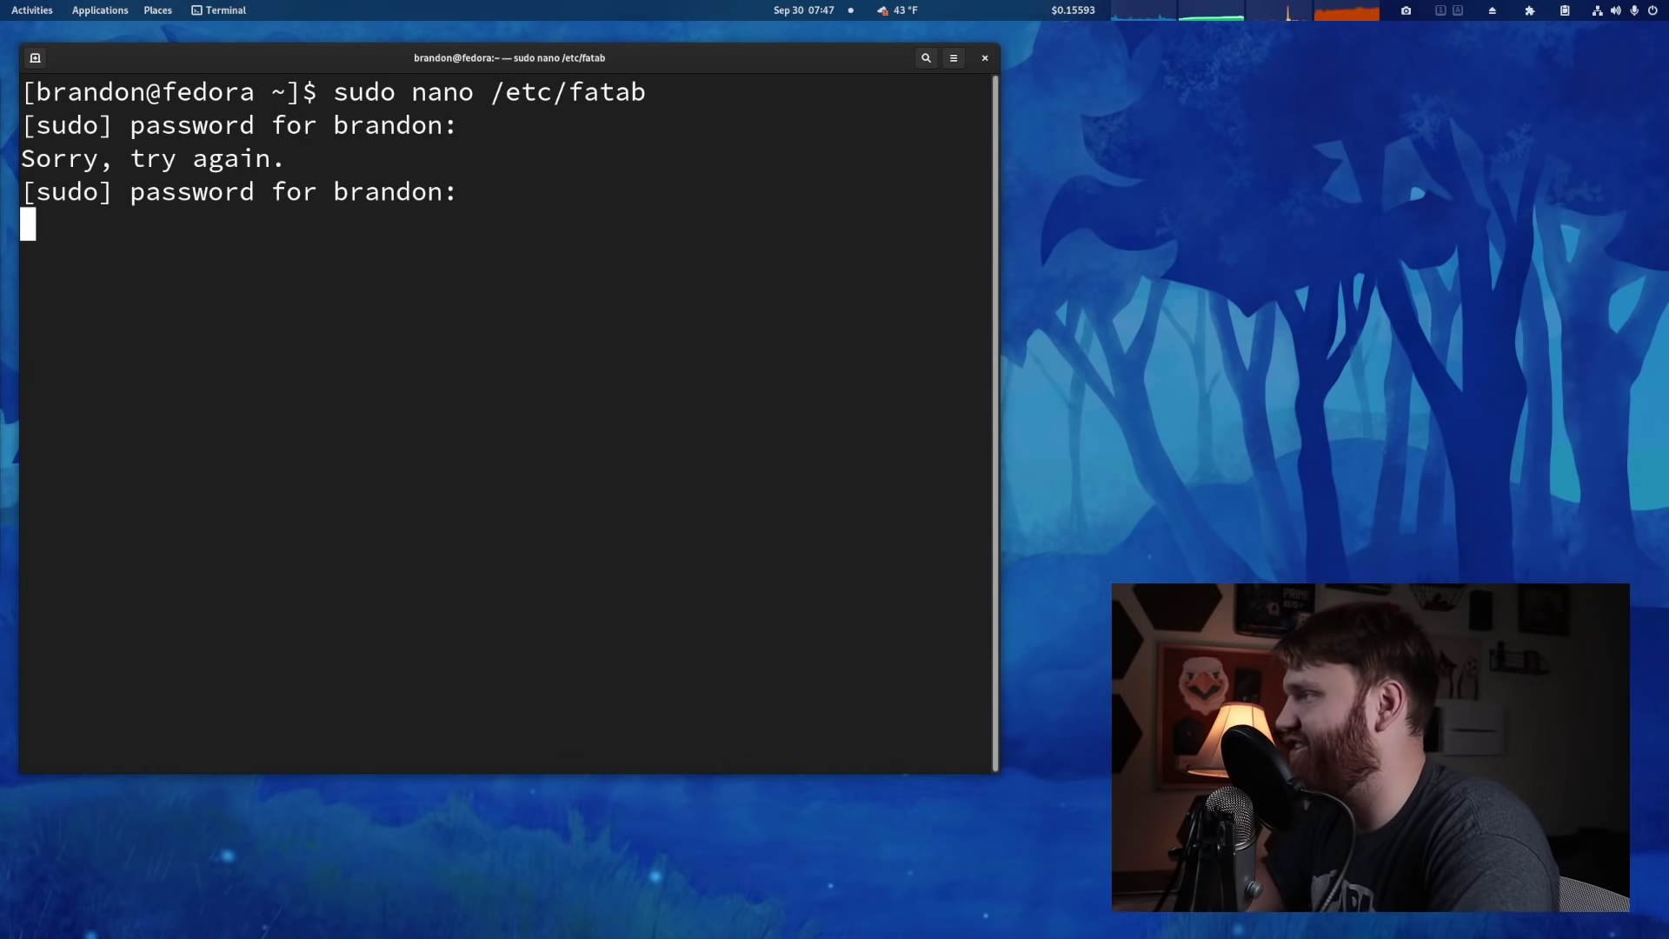
Step: Abort, then recall the command and correct the path to /etc/fstab
key(Up)
key(ctrl+c)
key(Up)
key(BackSpace)
key(BackSpace)
key(BackSpace)
key(BackSpace)
text(stab)
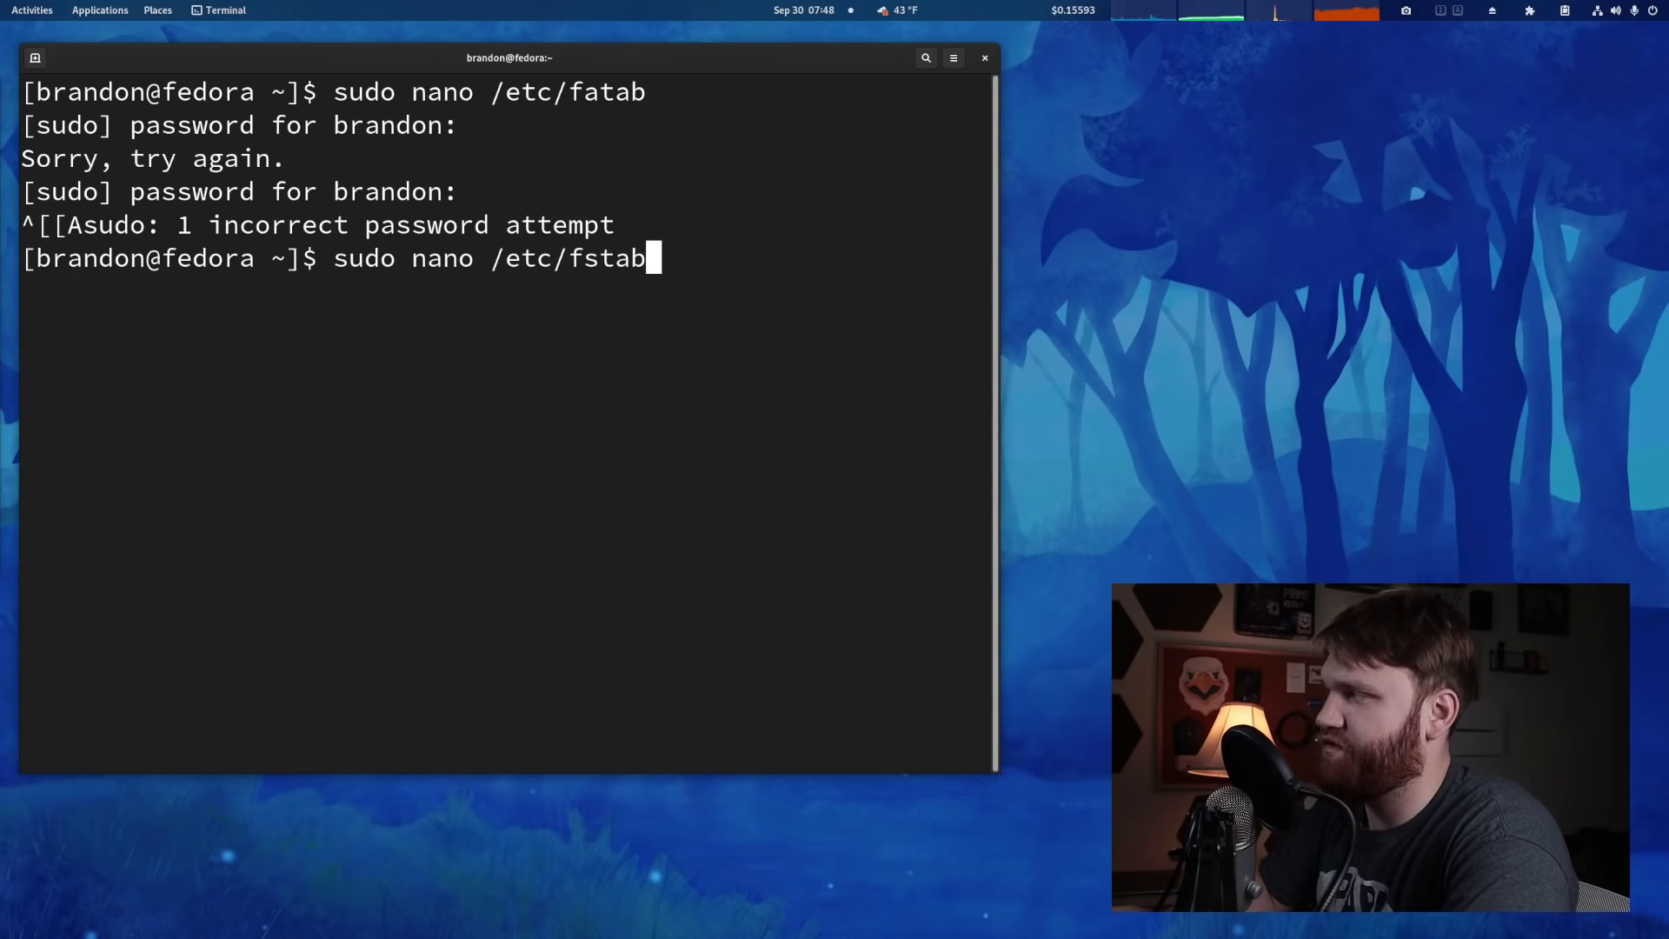
key(Return)
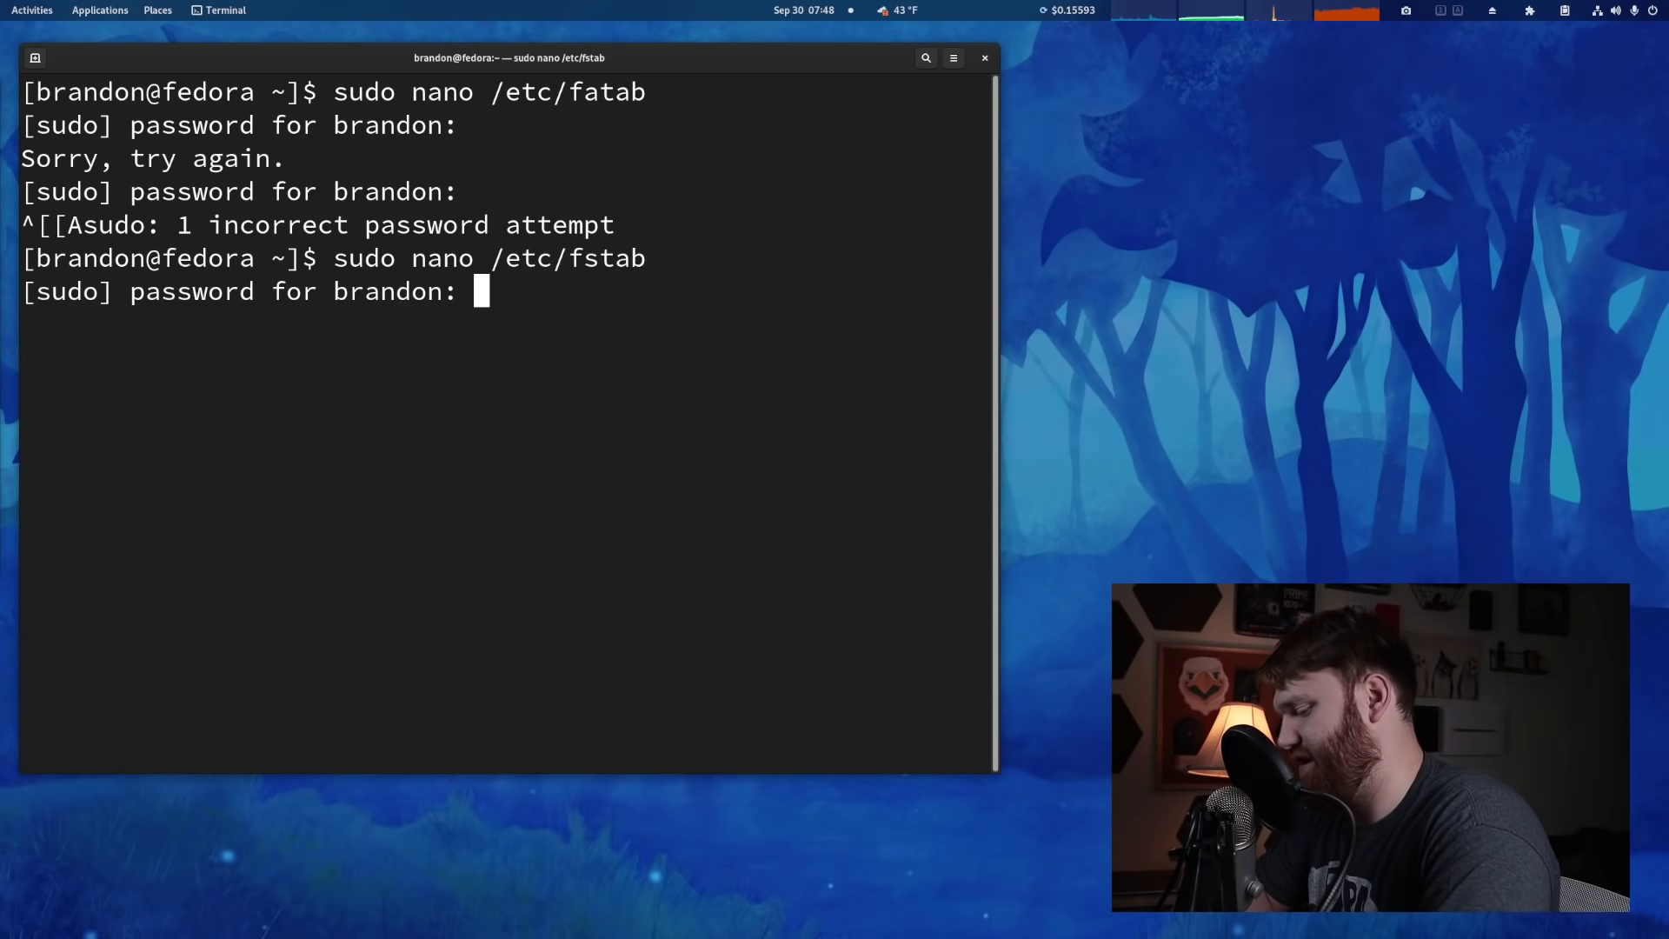
Step: Open /etc/fstab in nano, review its four mount entries, then close the terminal window
key(Return)
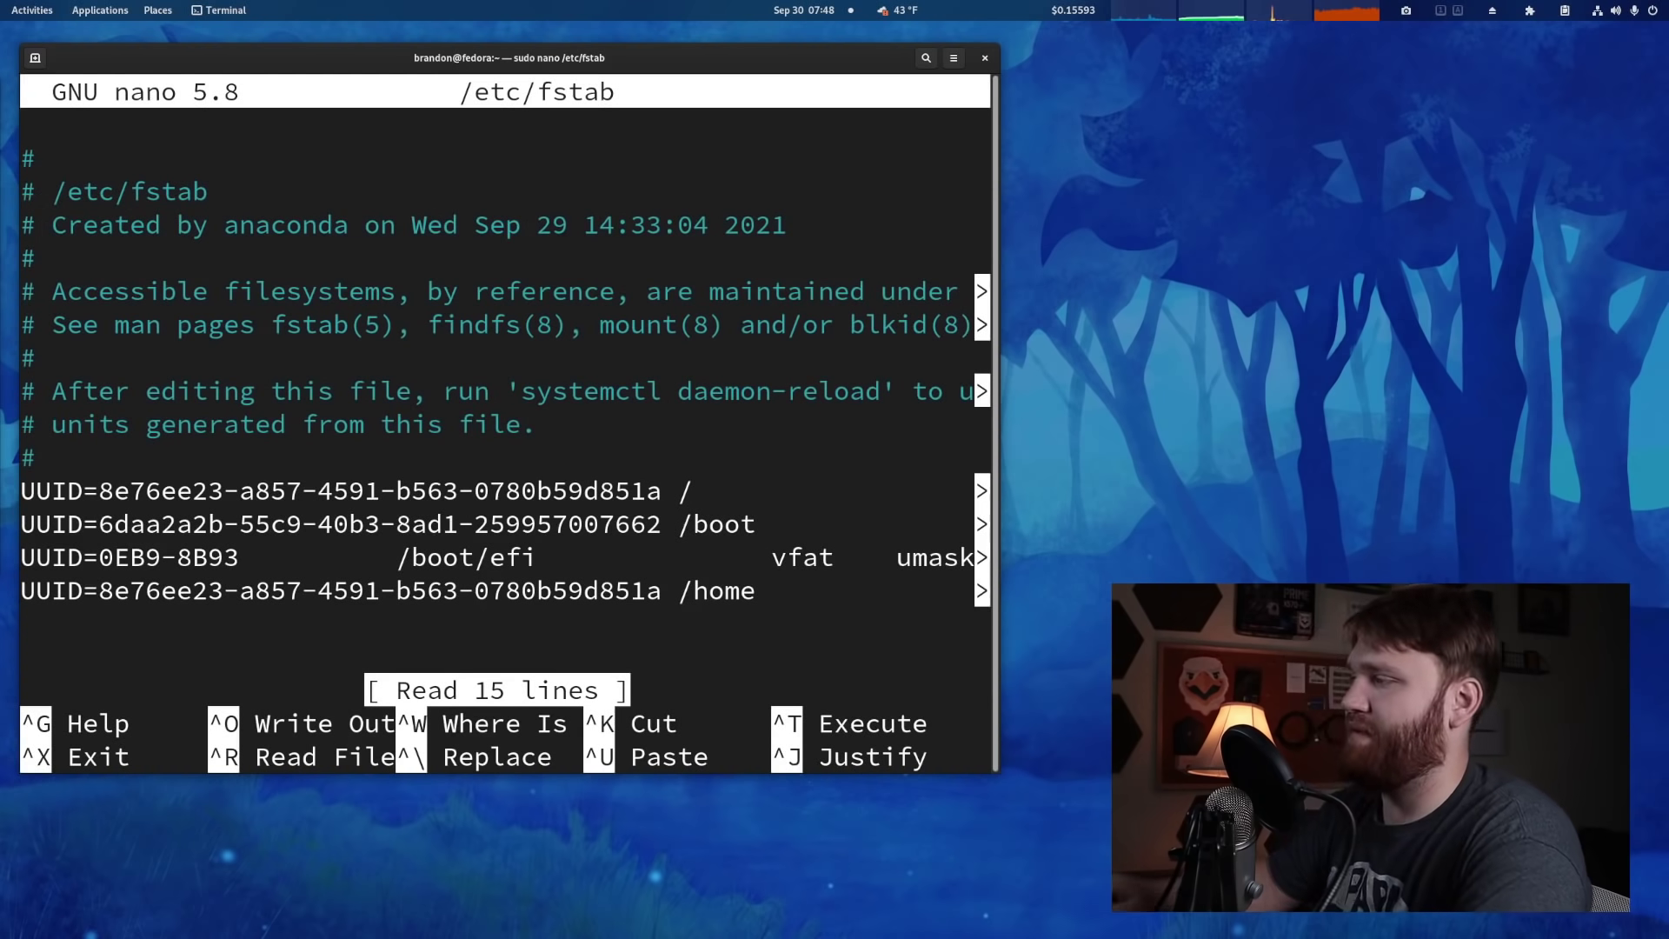
scroll(551, 366, down, 5)
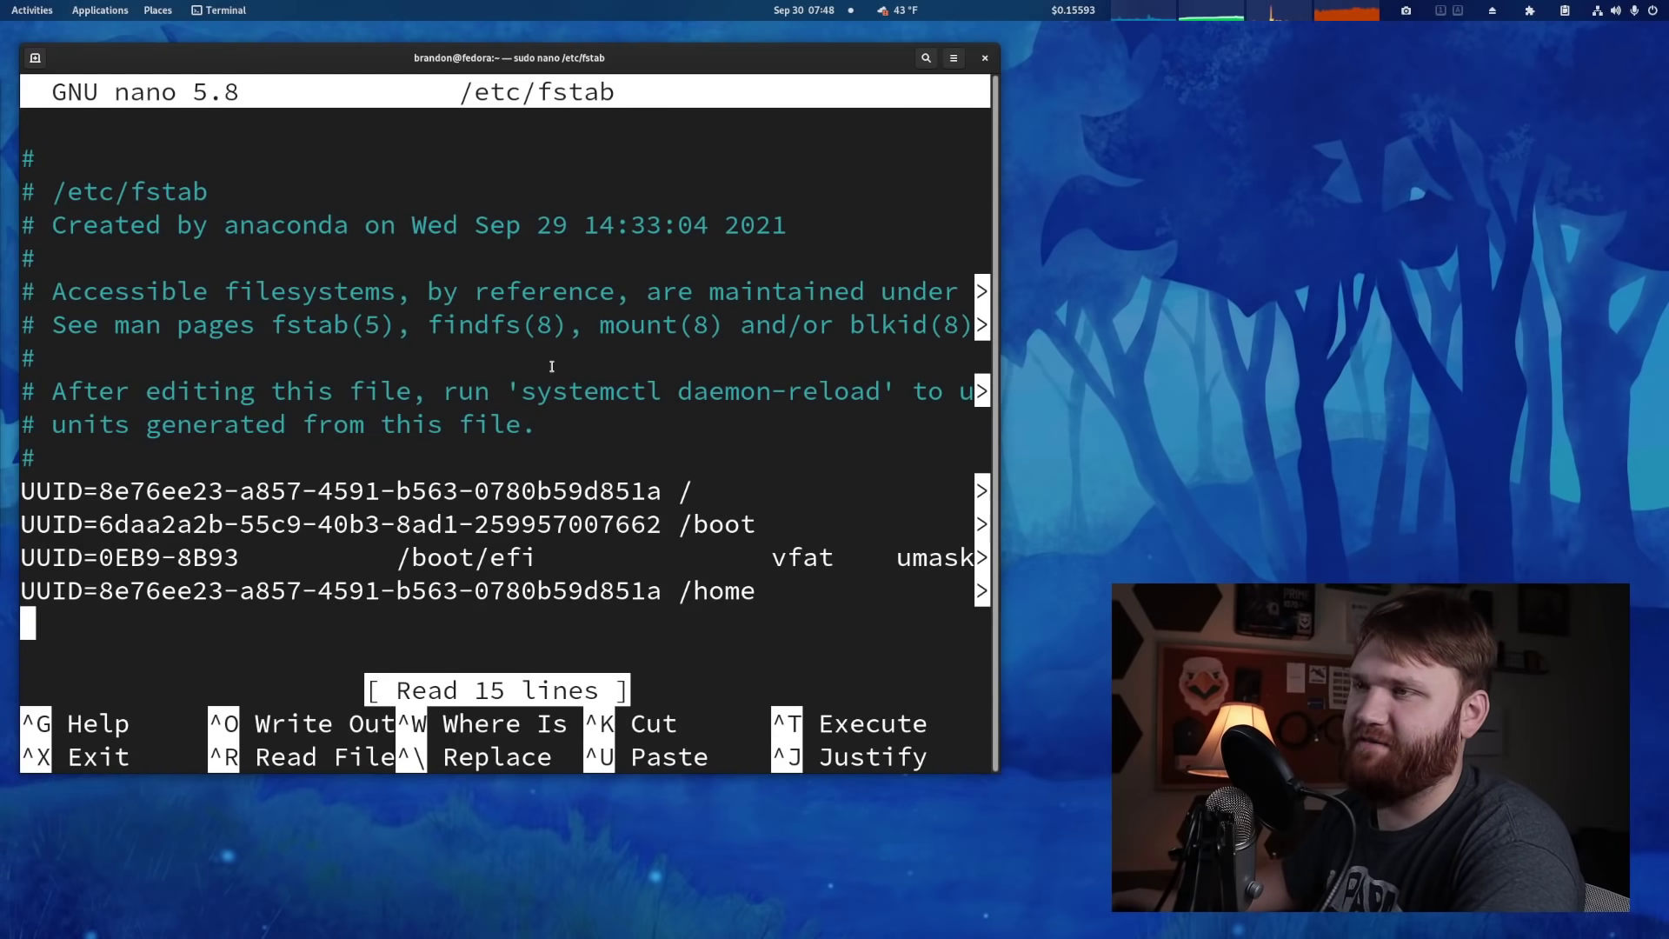
scroll(553, 360, up, 2)
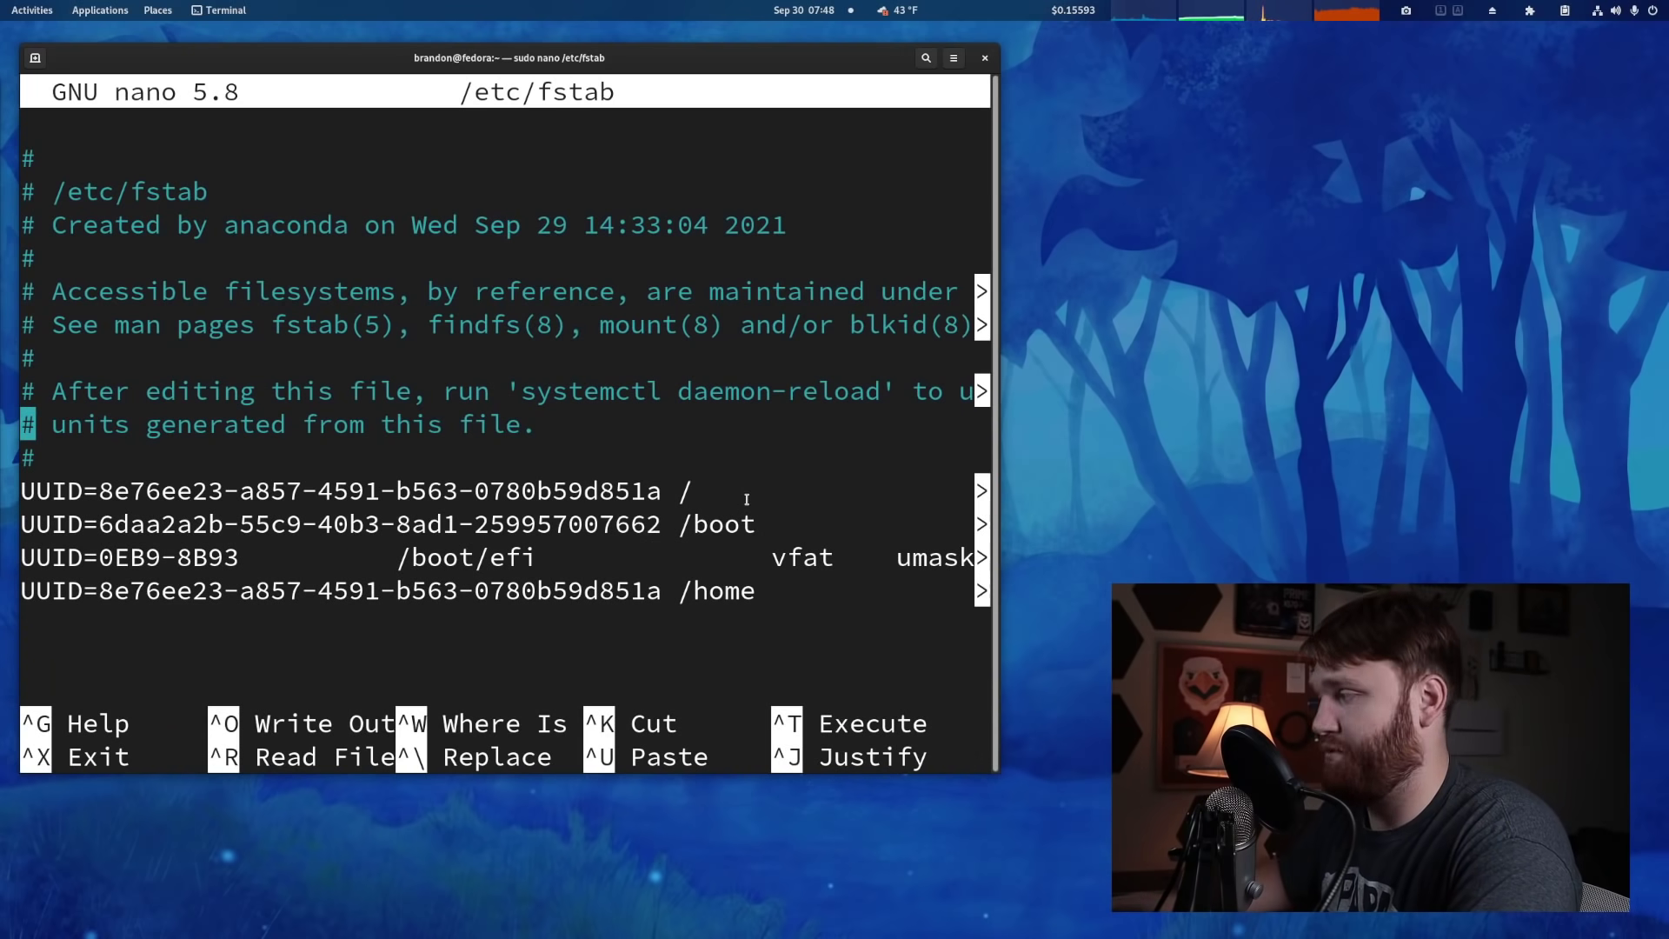
key(Down)
key(Down)
key(Down)
key(Down)
key(Down)
key(Down)
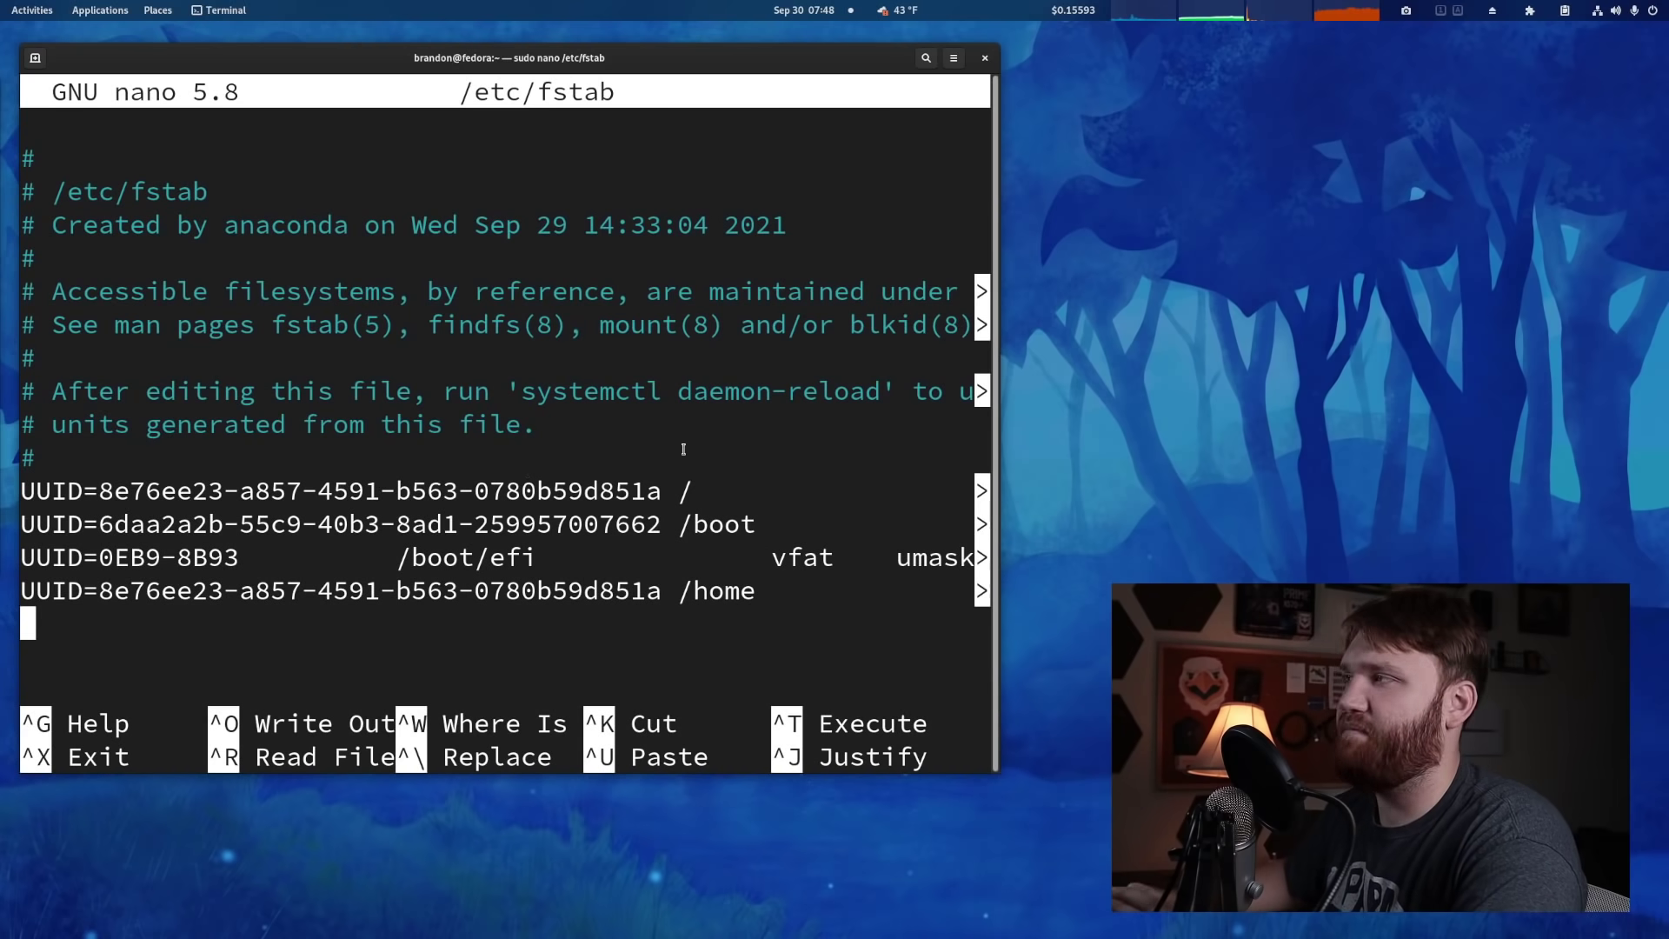
click(985, 59)
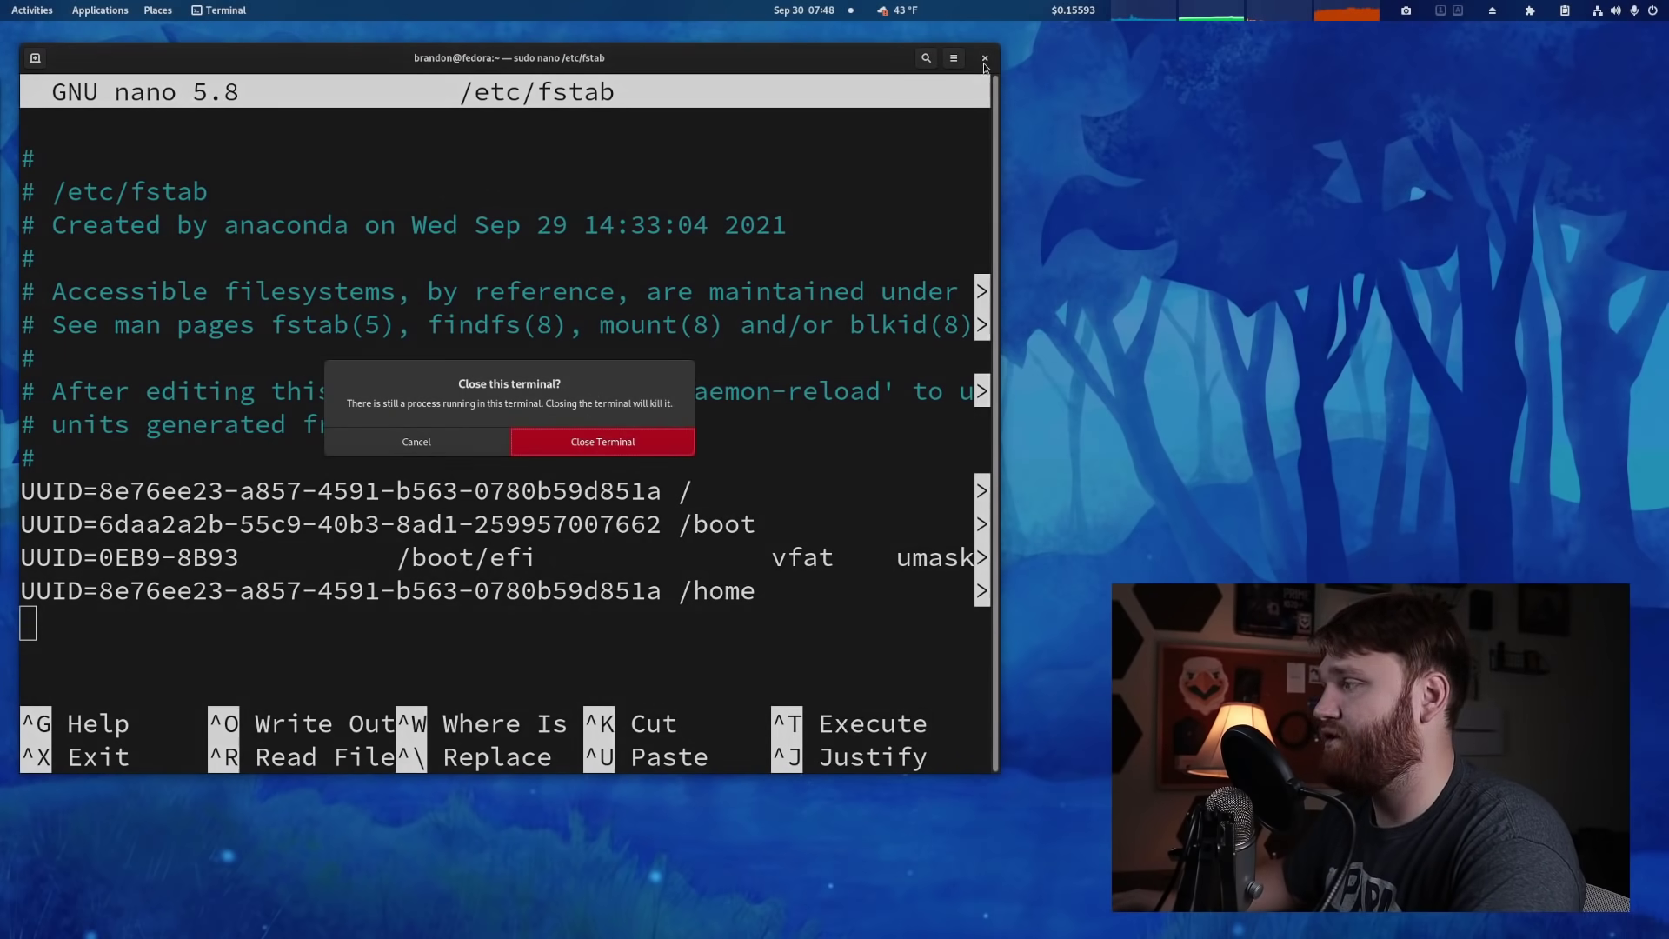
Step: Confirm closing the terminal, launch Disks via a 'dis' search, and move and enlarge its window
click(584, 440)
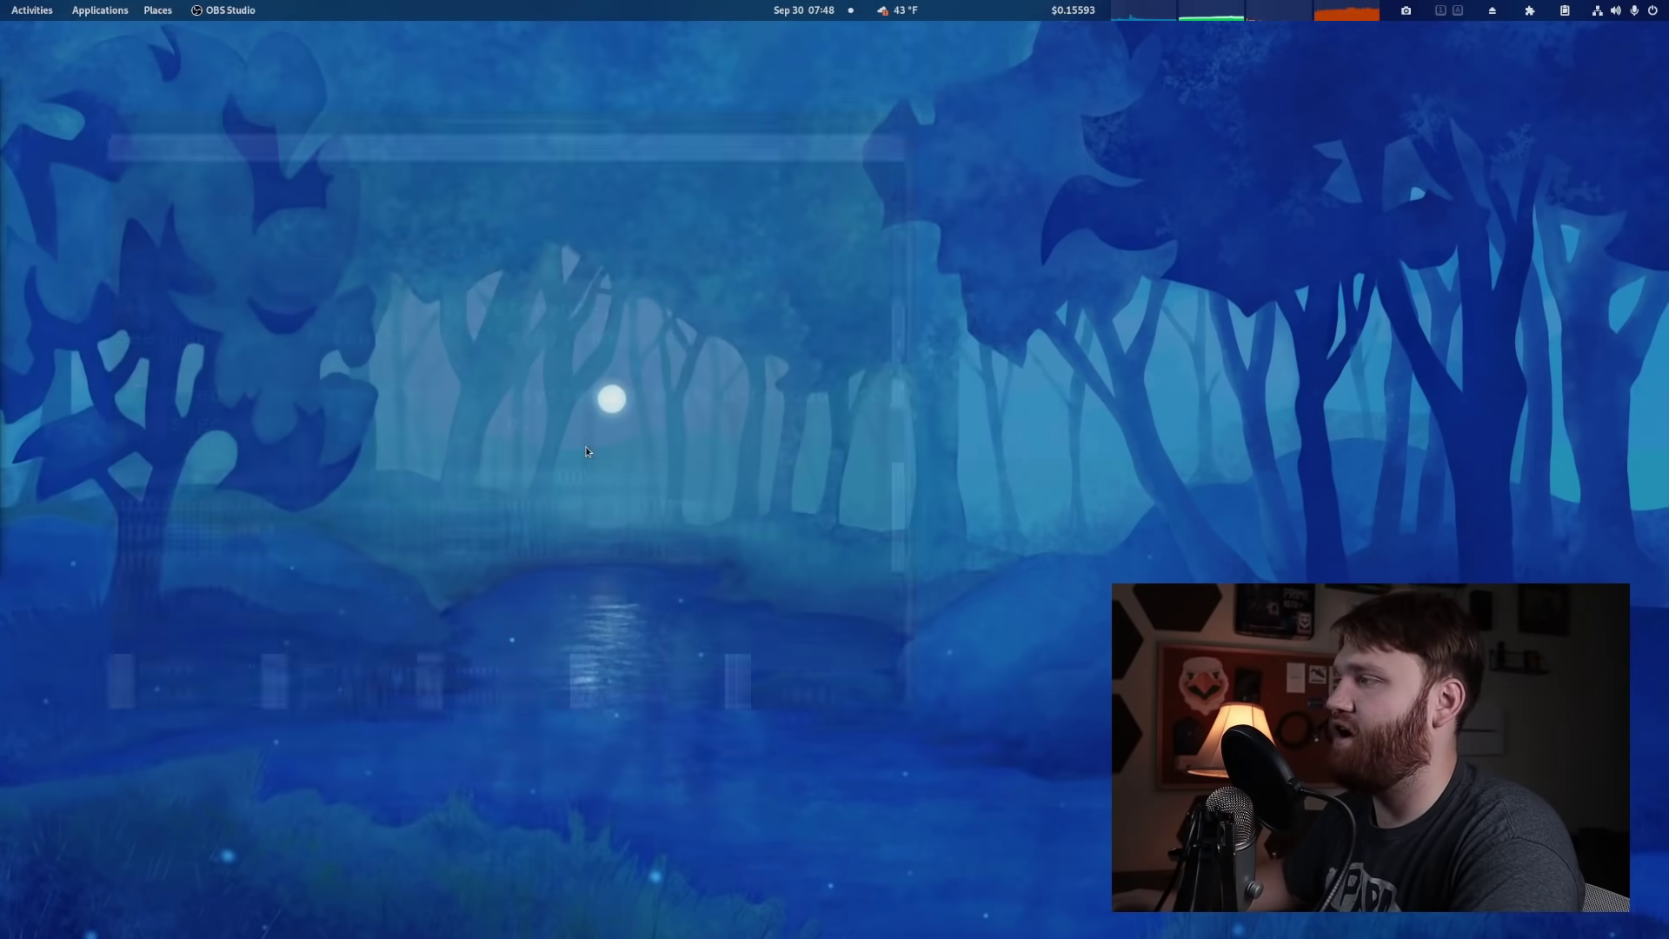
click(30, 14)
text(dis)
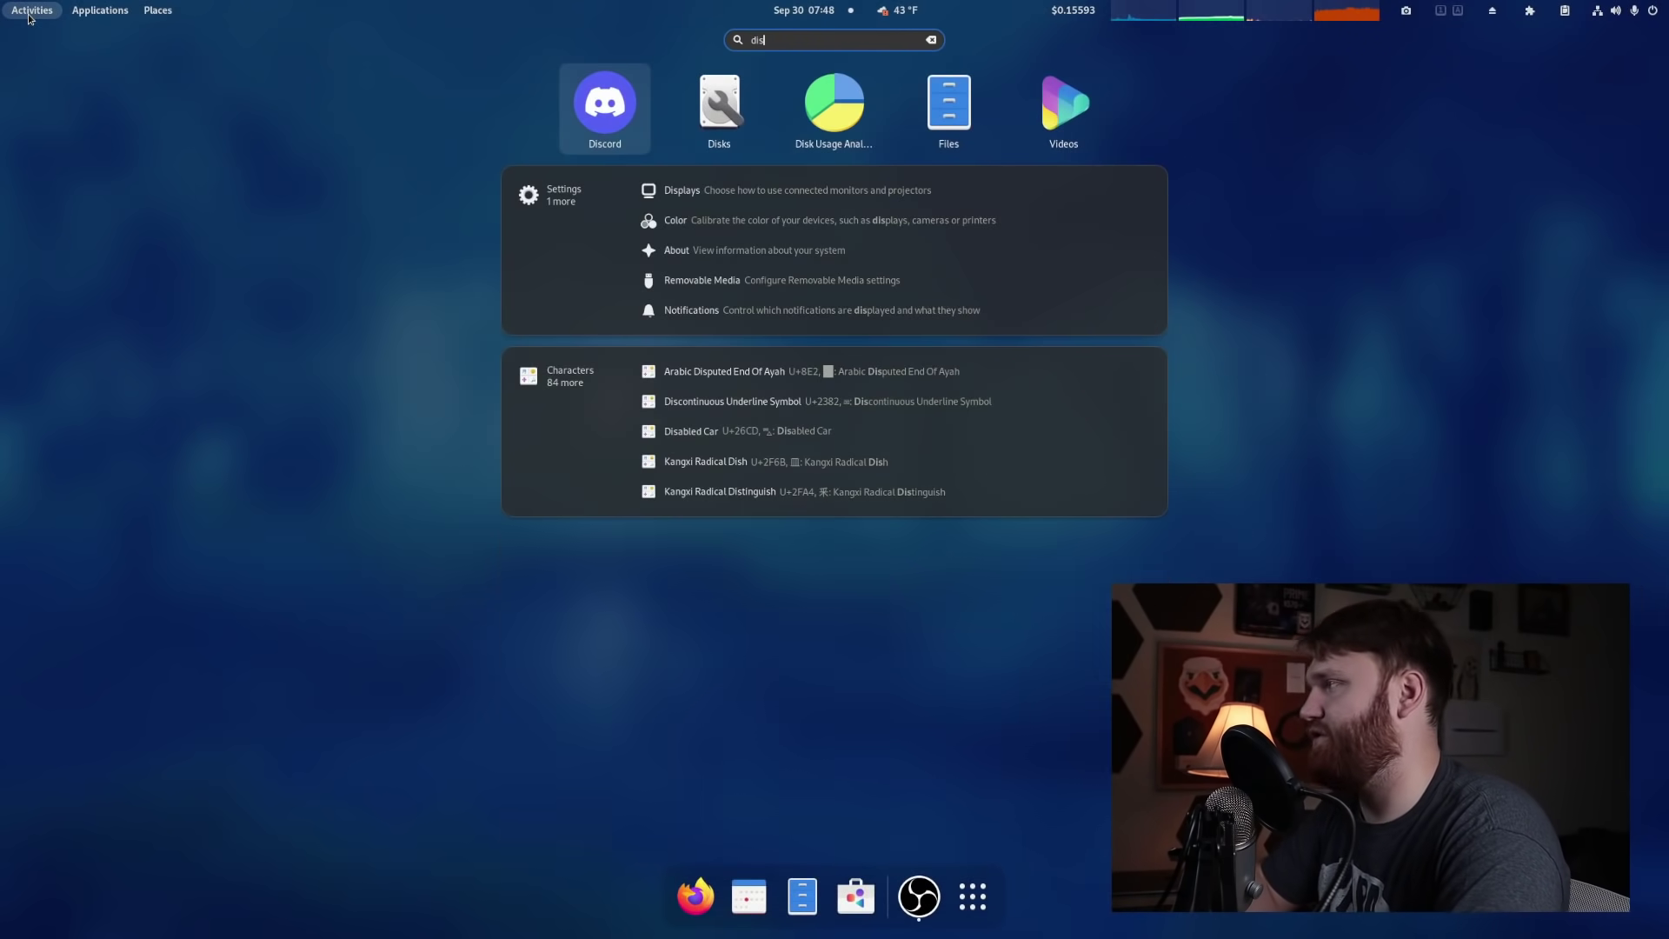
key(Right)
key(Return)
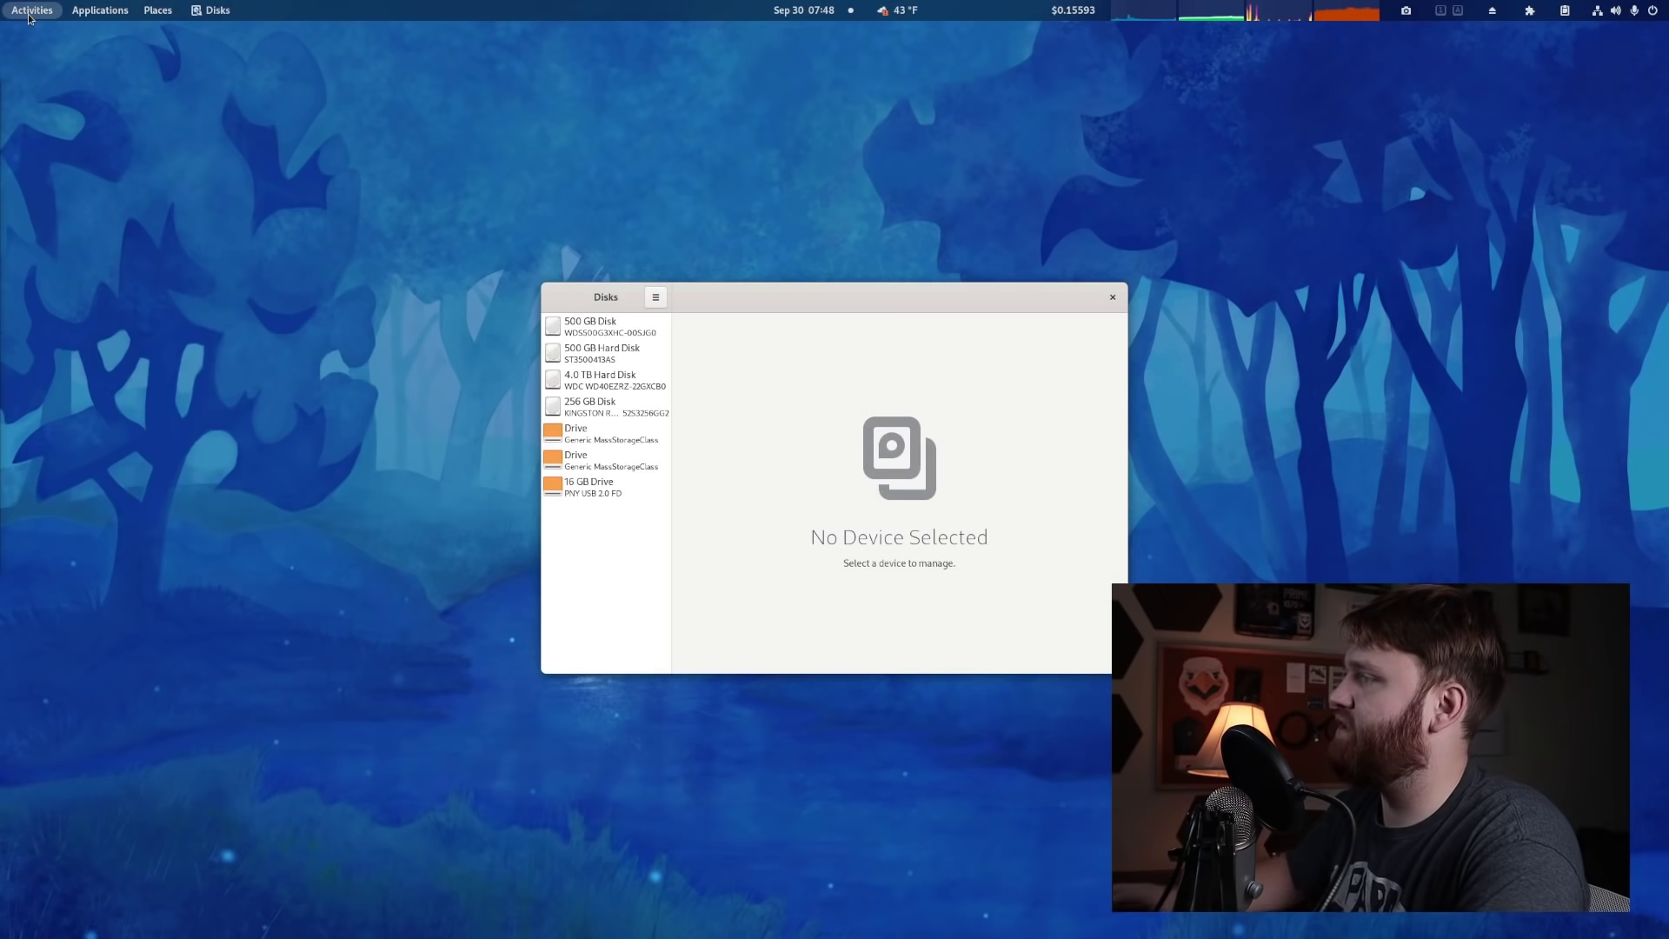
drag(758, 308, 302, 114)
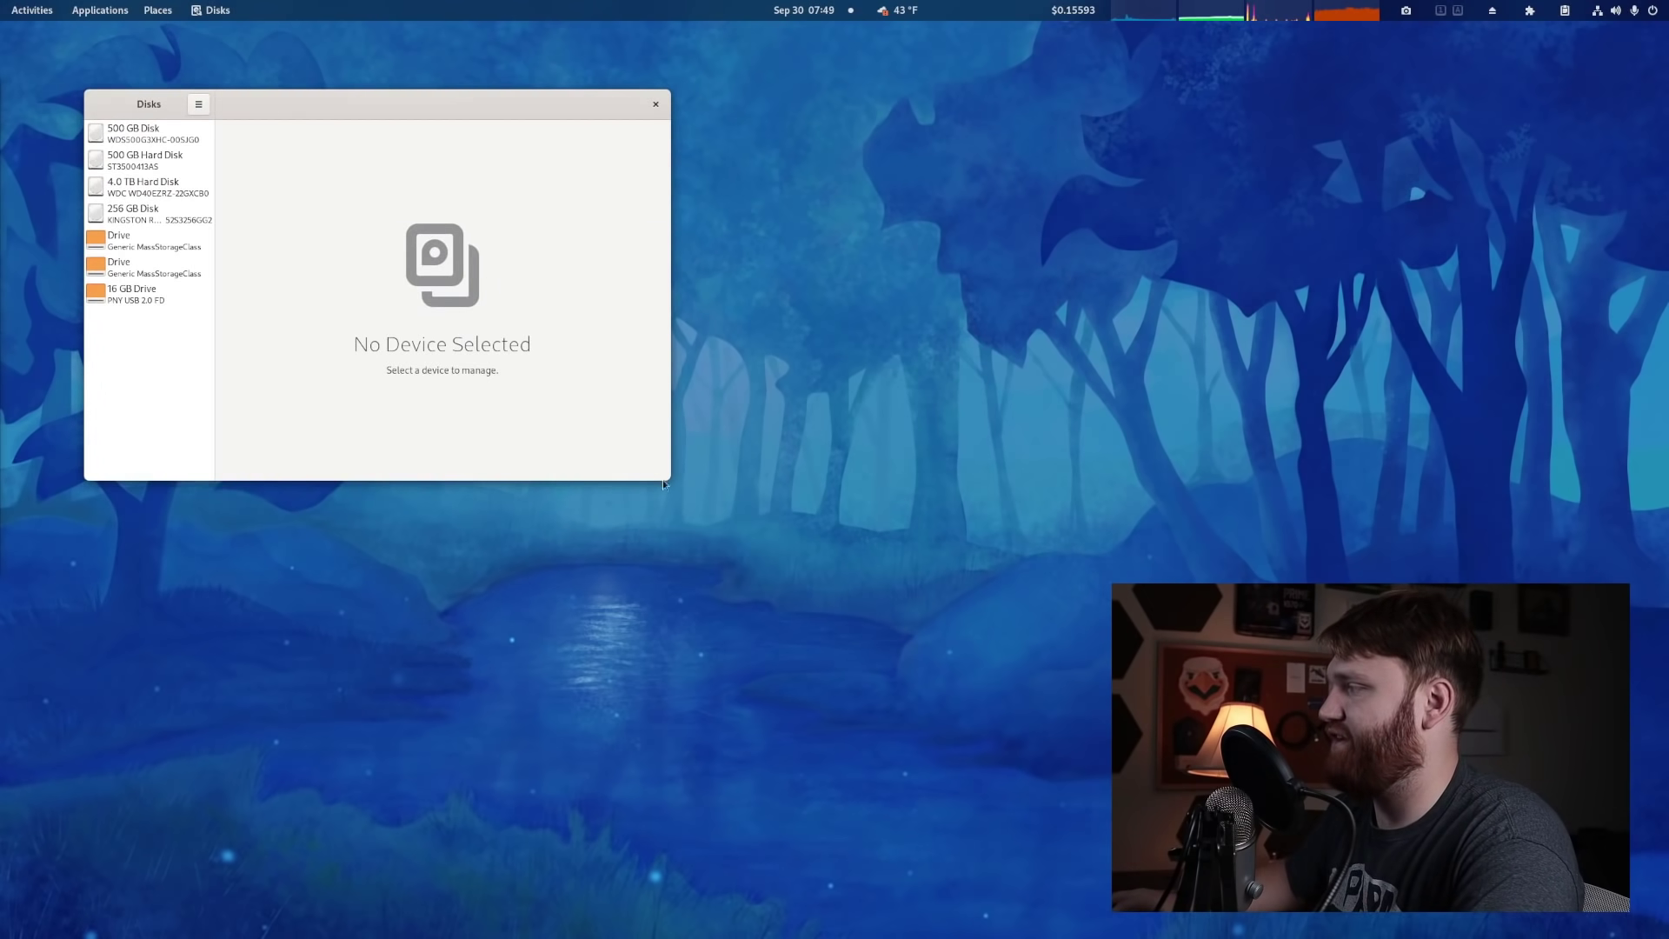
drag(663, 483, 762, 697)
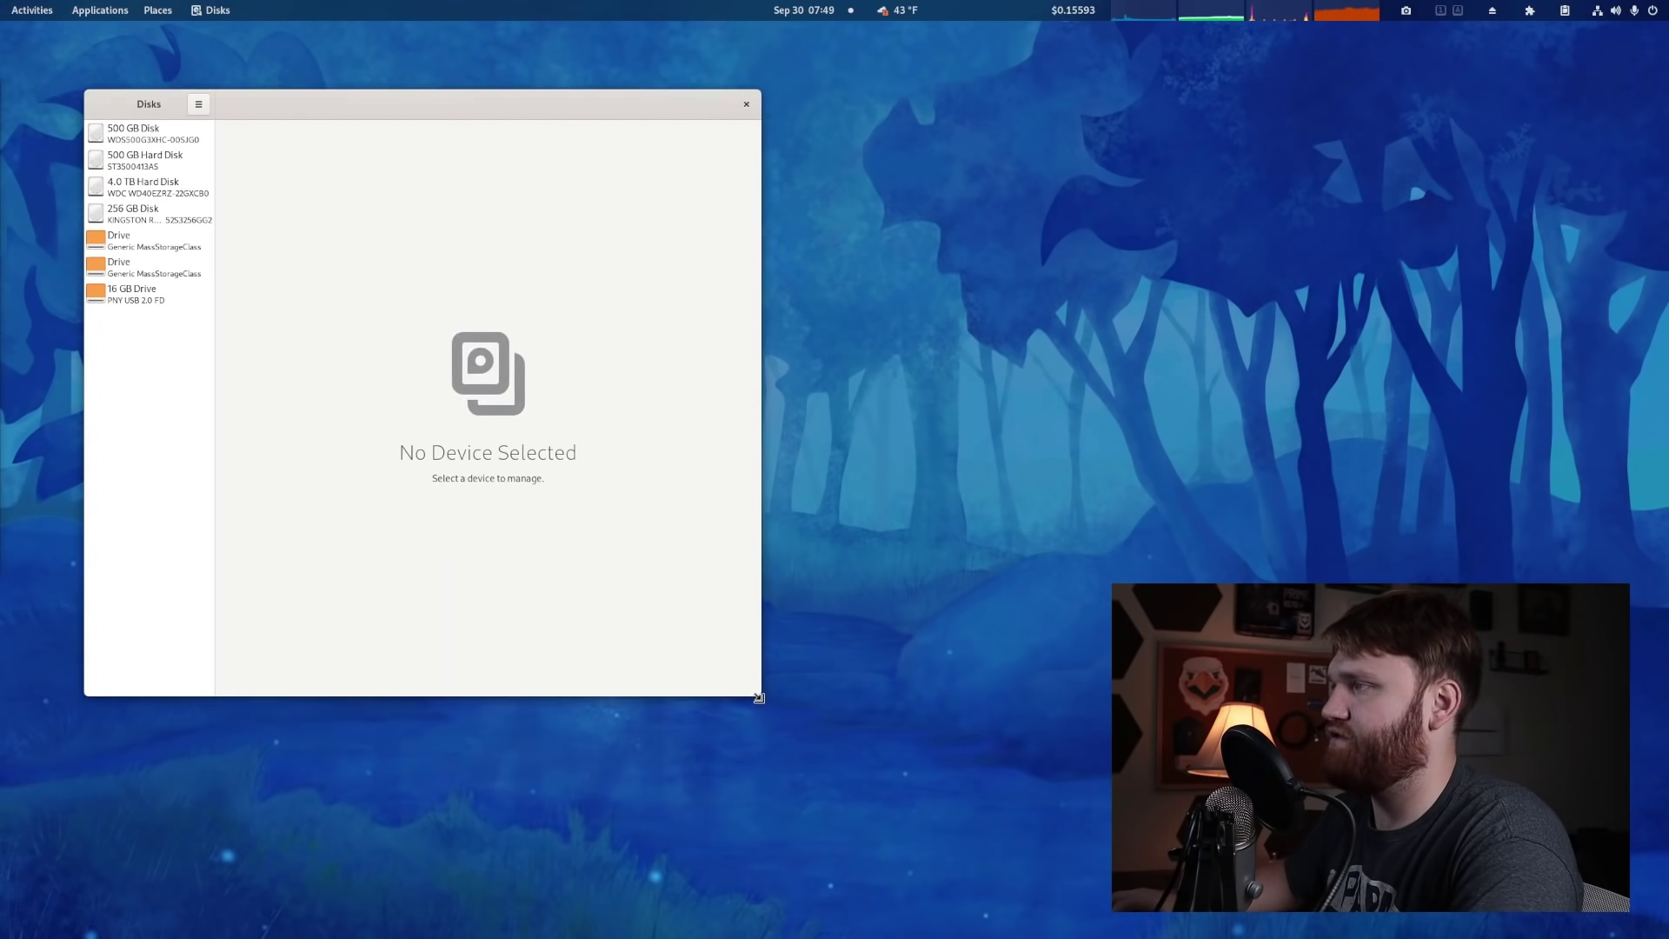
Step: Select the 4.0 TB Hard Disk and open Edit Mount Options for its partition
click(131, 186)
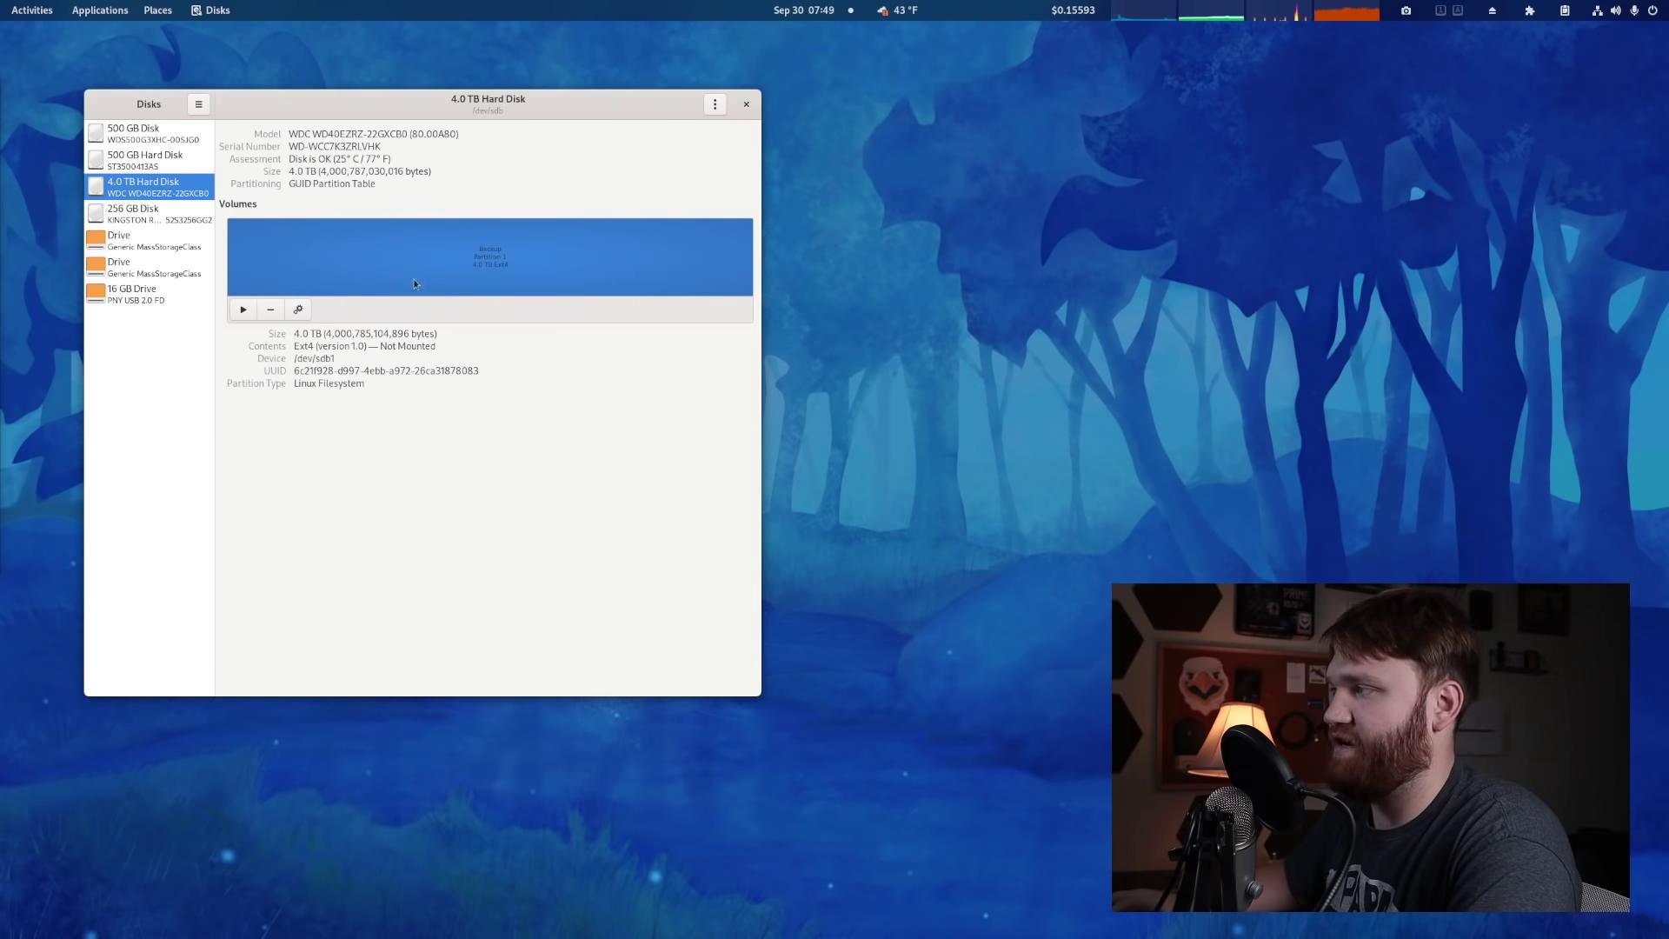
click(299, 310)
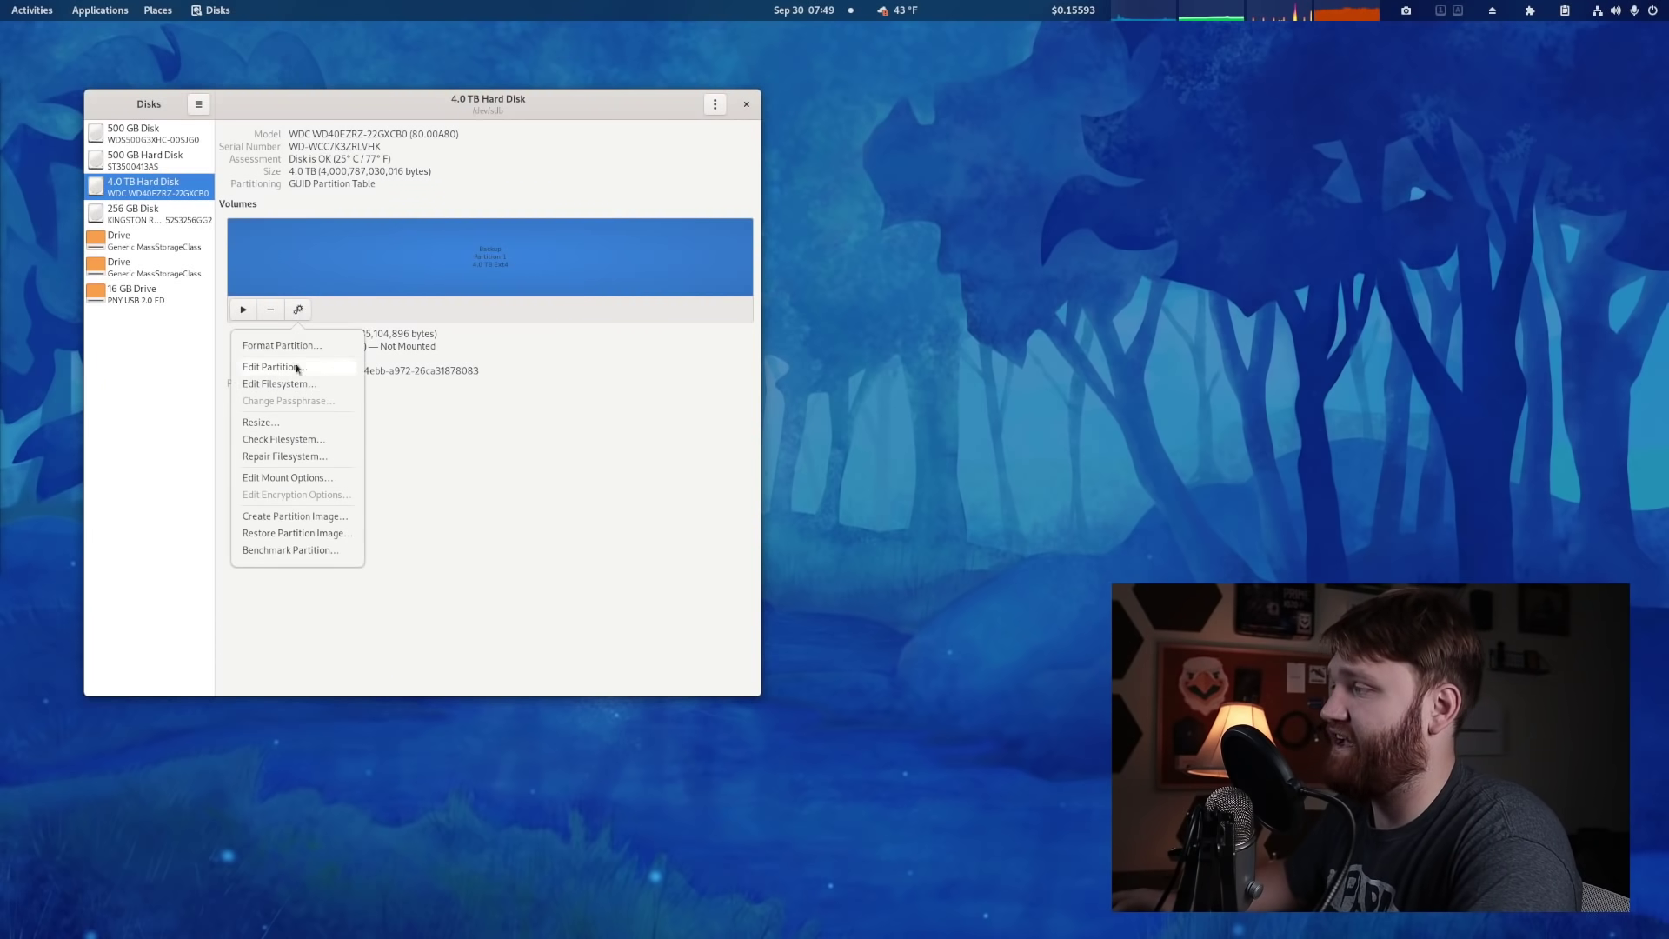
click(307, 479)
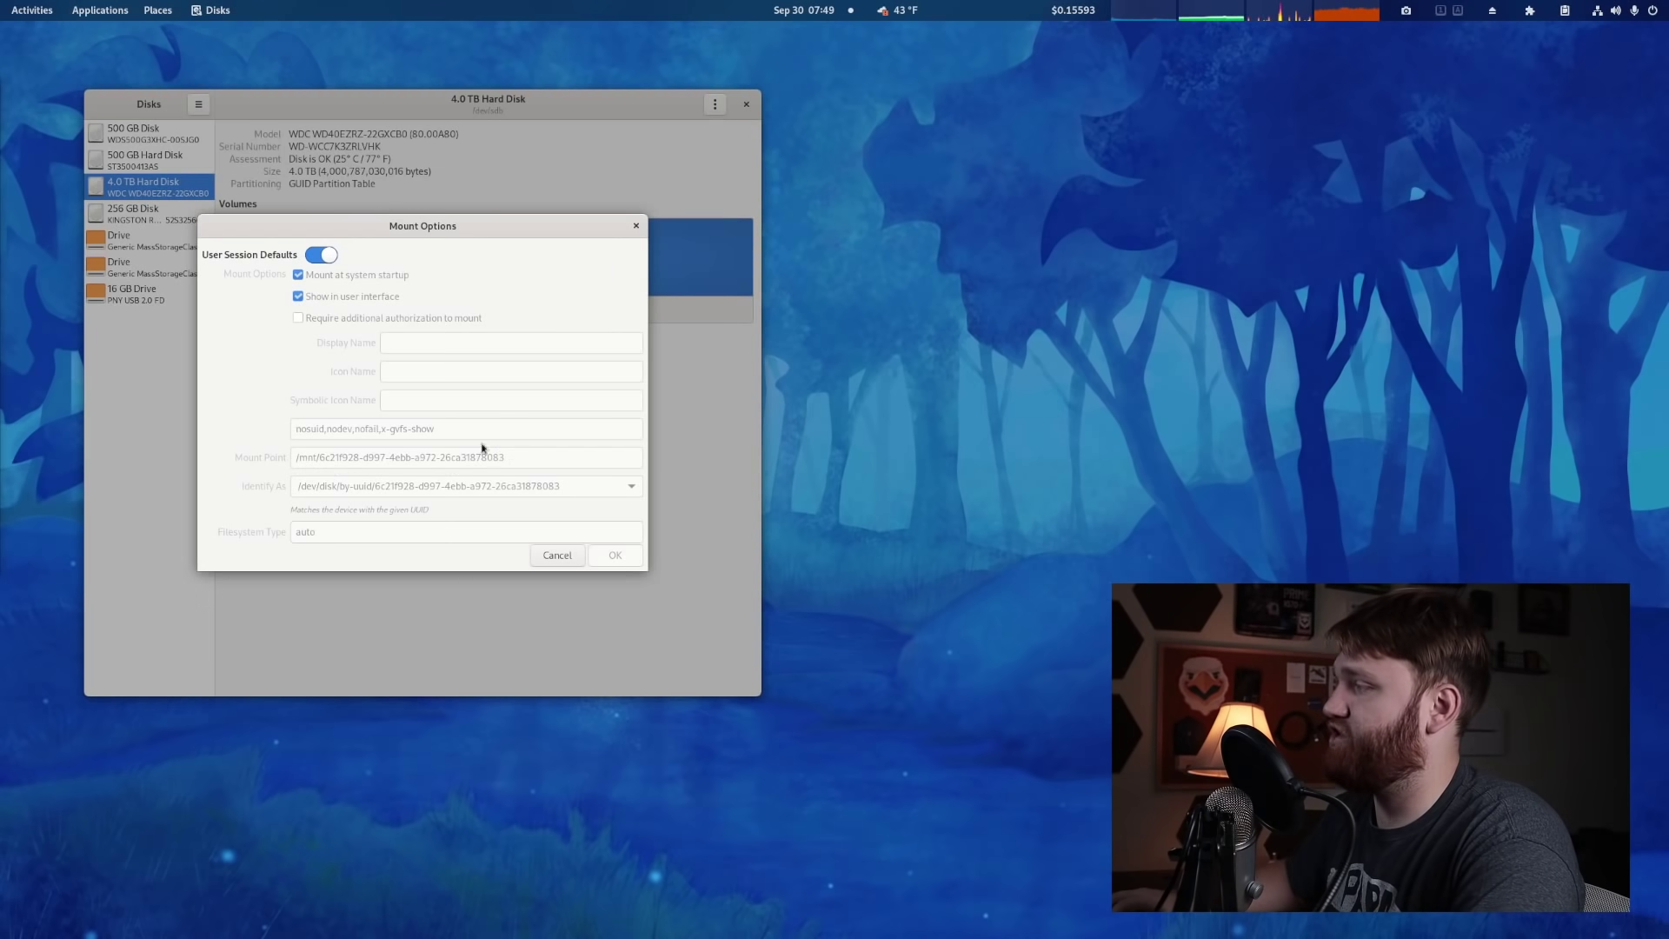
Step: Turn off user session defaults, then select the mount point UUID and the mount options text
click(319, 257)
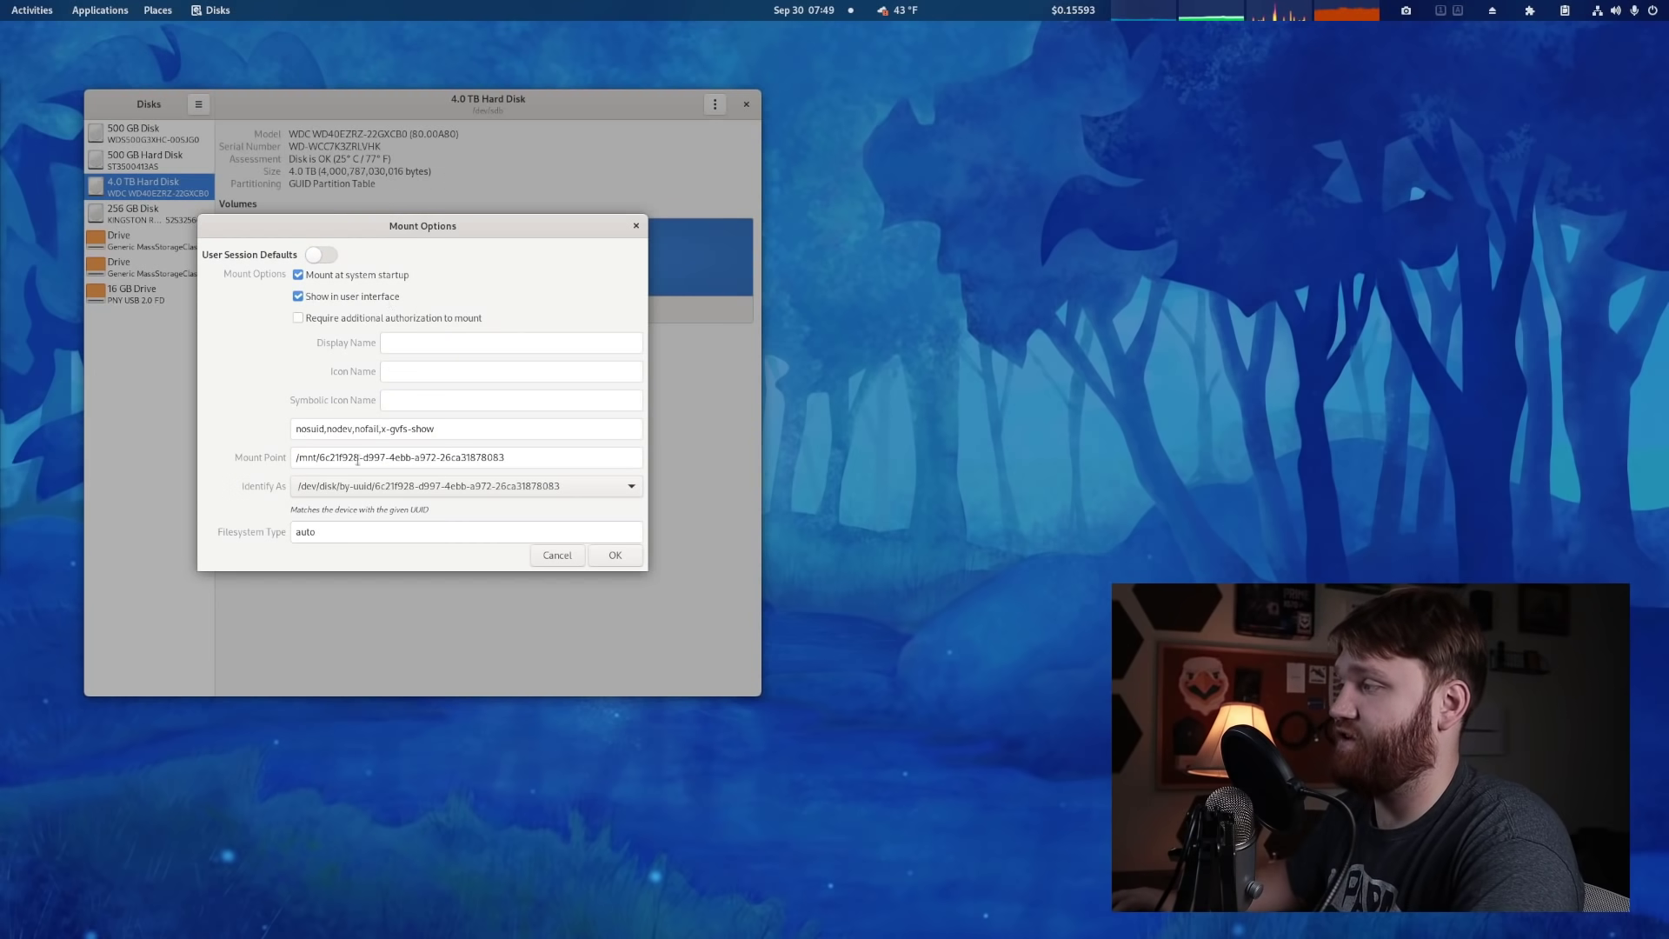
drag(319, 458, 523, 453)
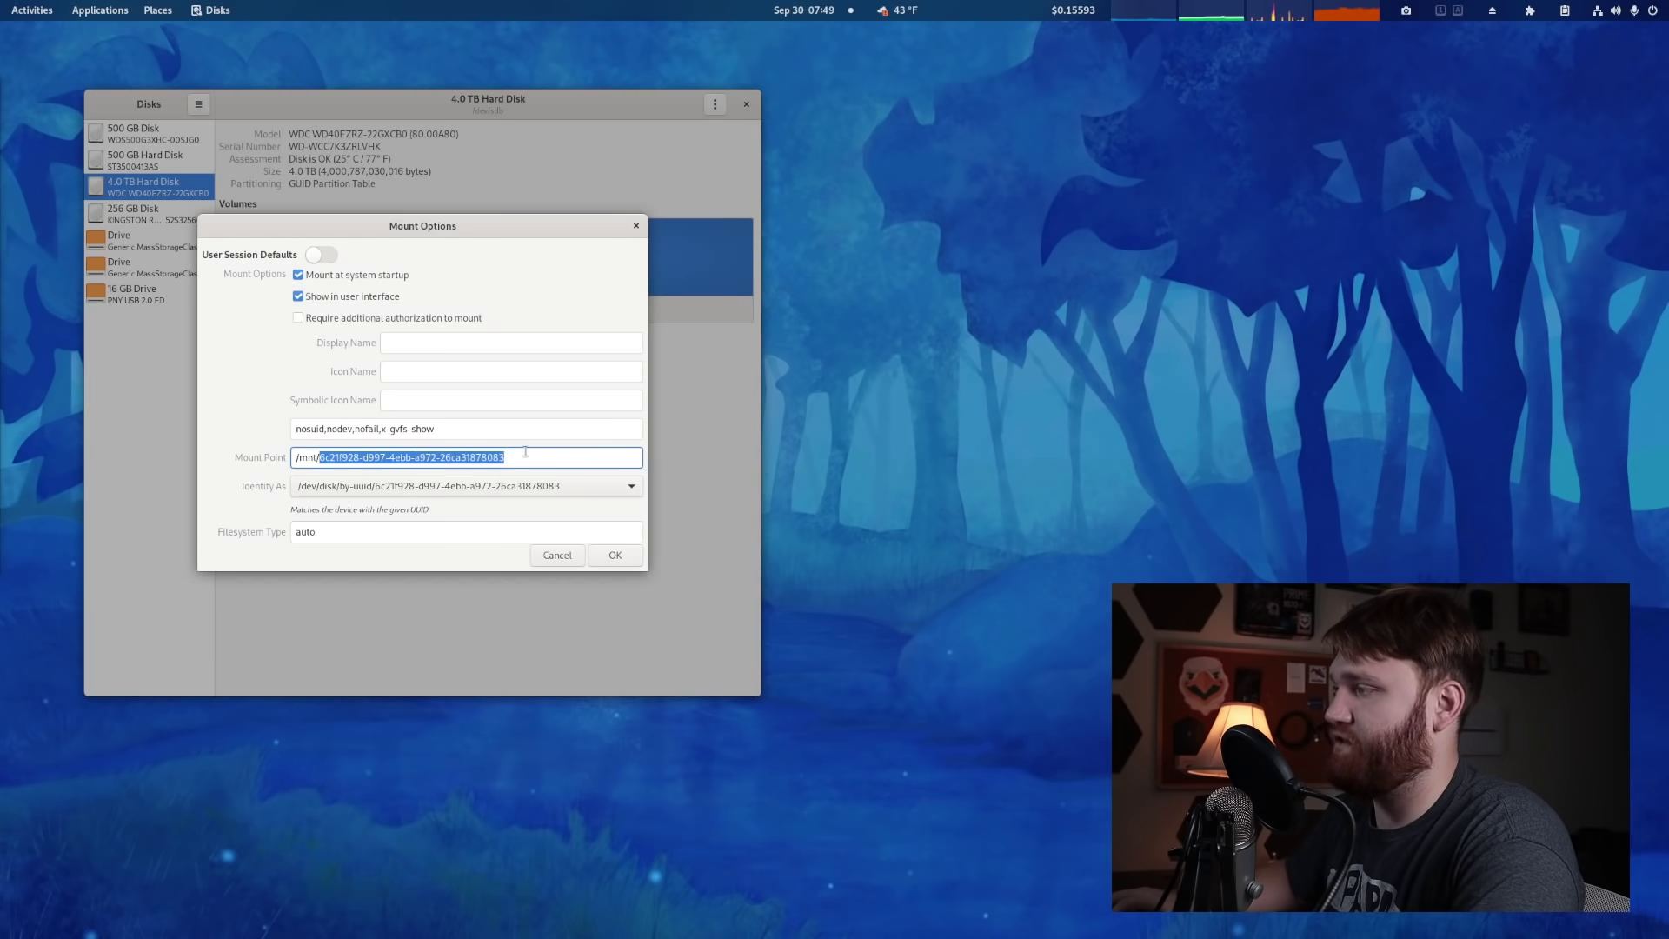
triple_click(446, 429)
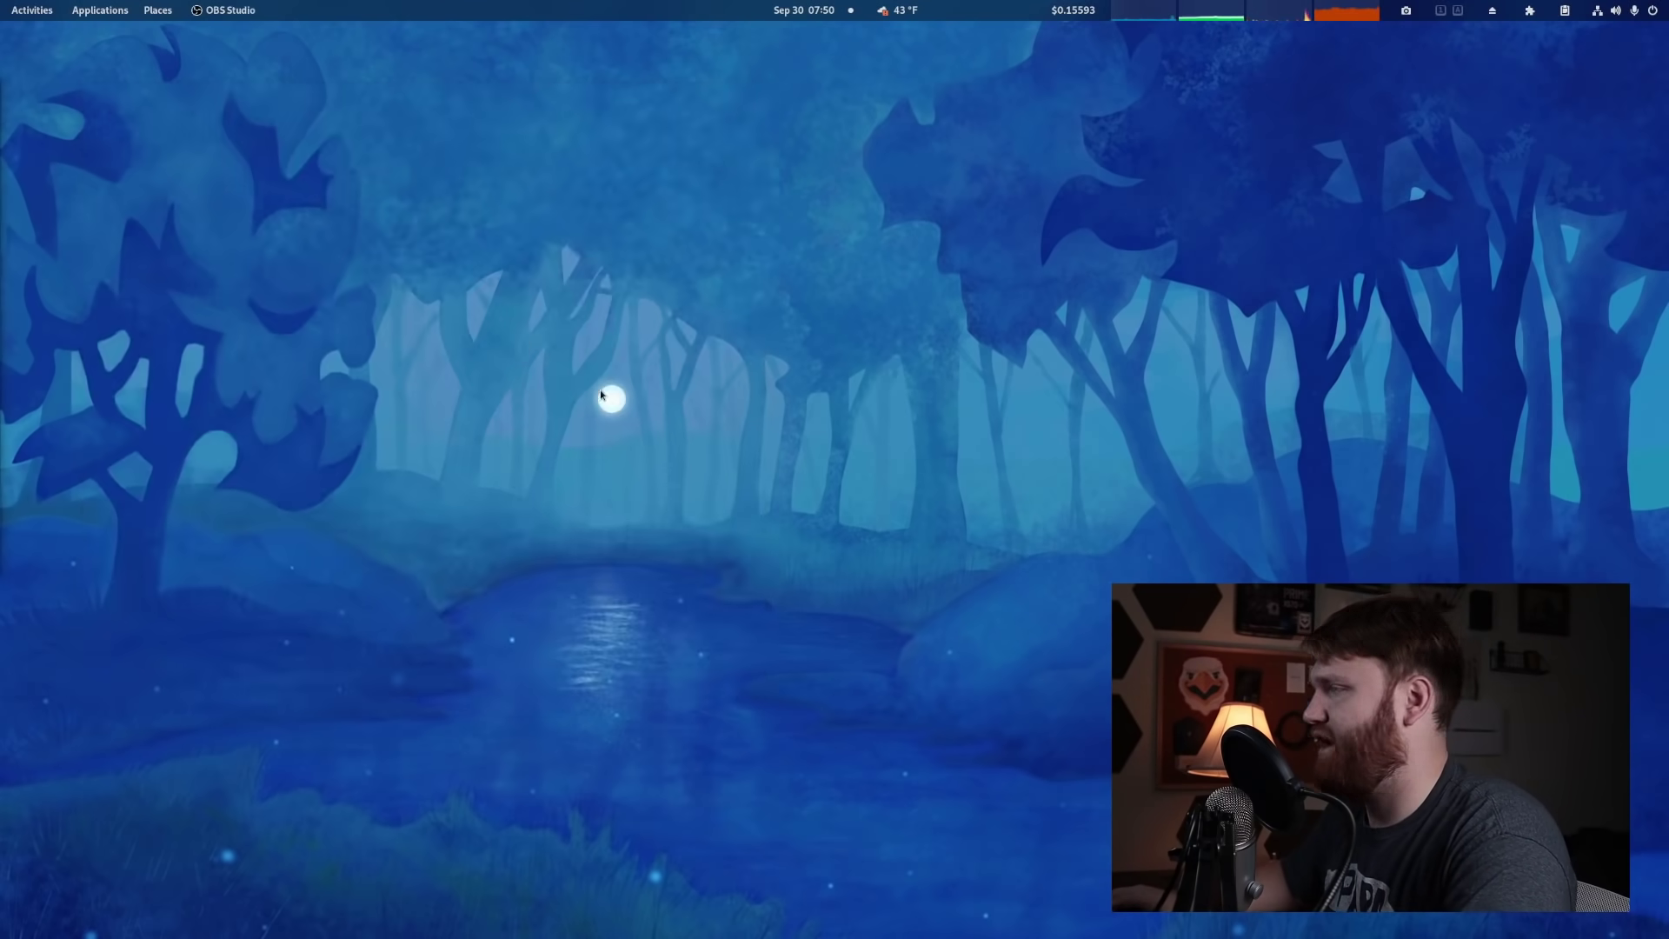
Step: Launch Firefox via a 'fir' search and open a new tab
click(17, 7)
text(fi)
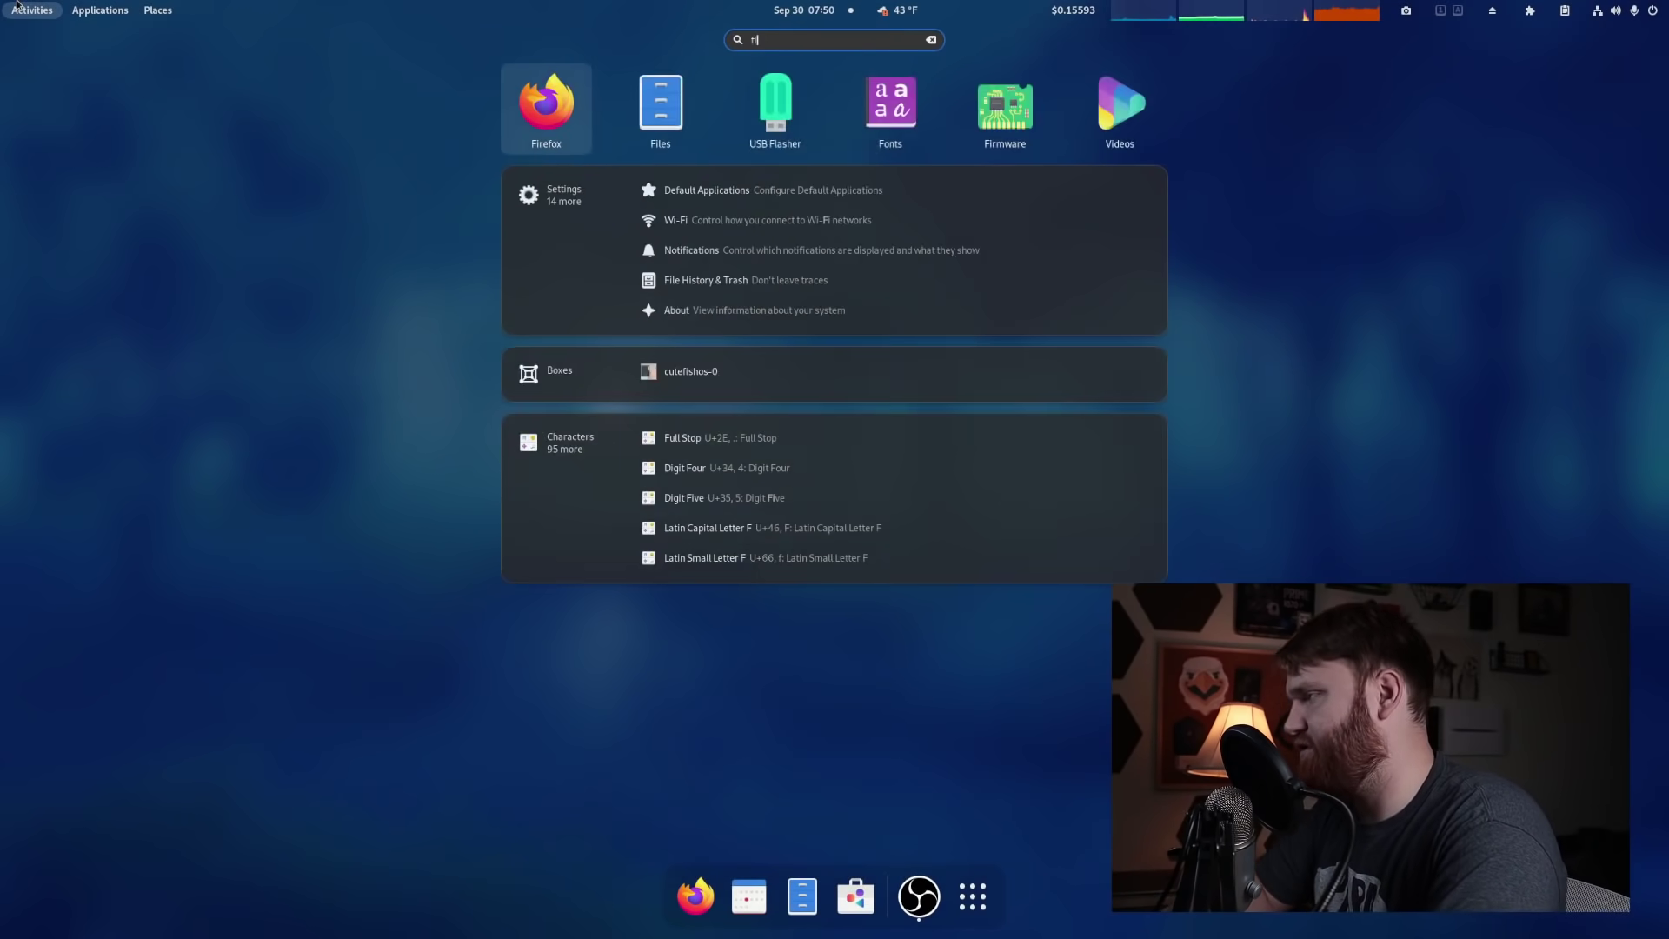
text(re)
key(Return)
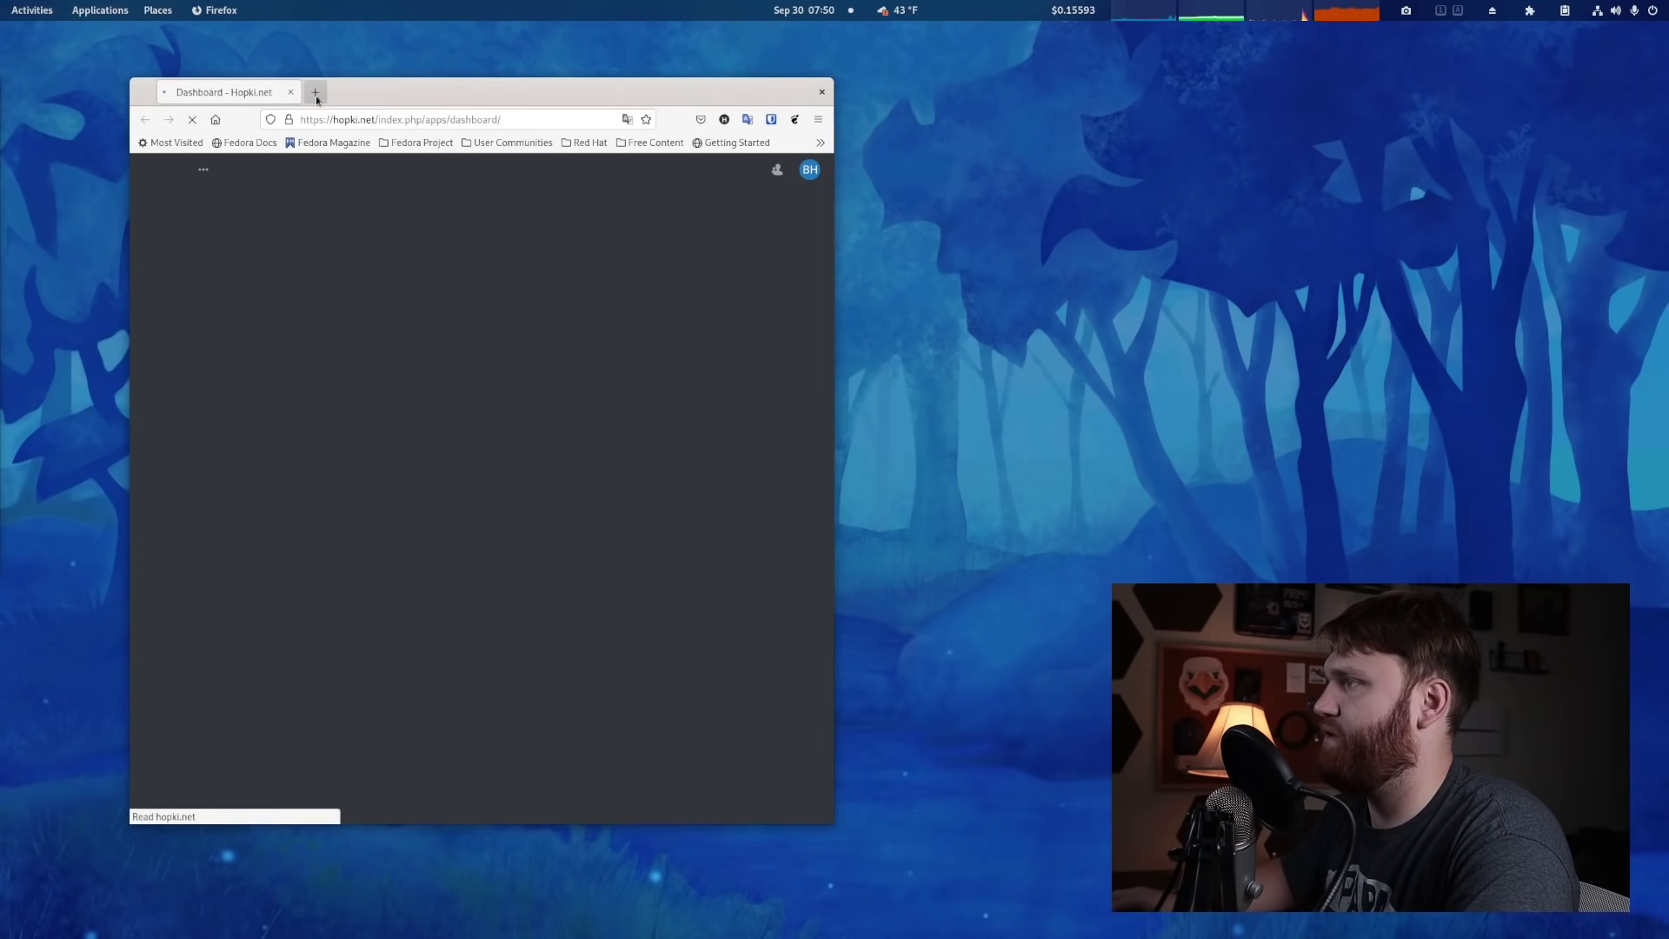
click(316, 92)
drag(469, 100, 417, 95)
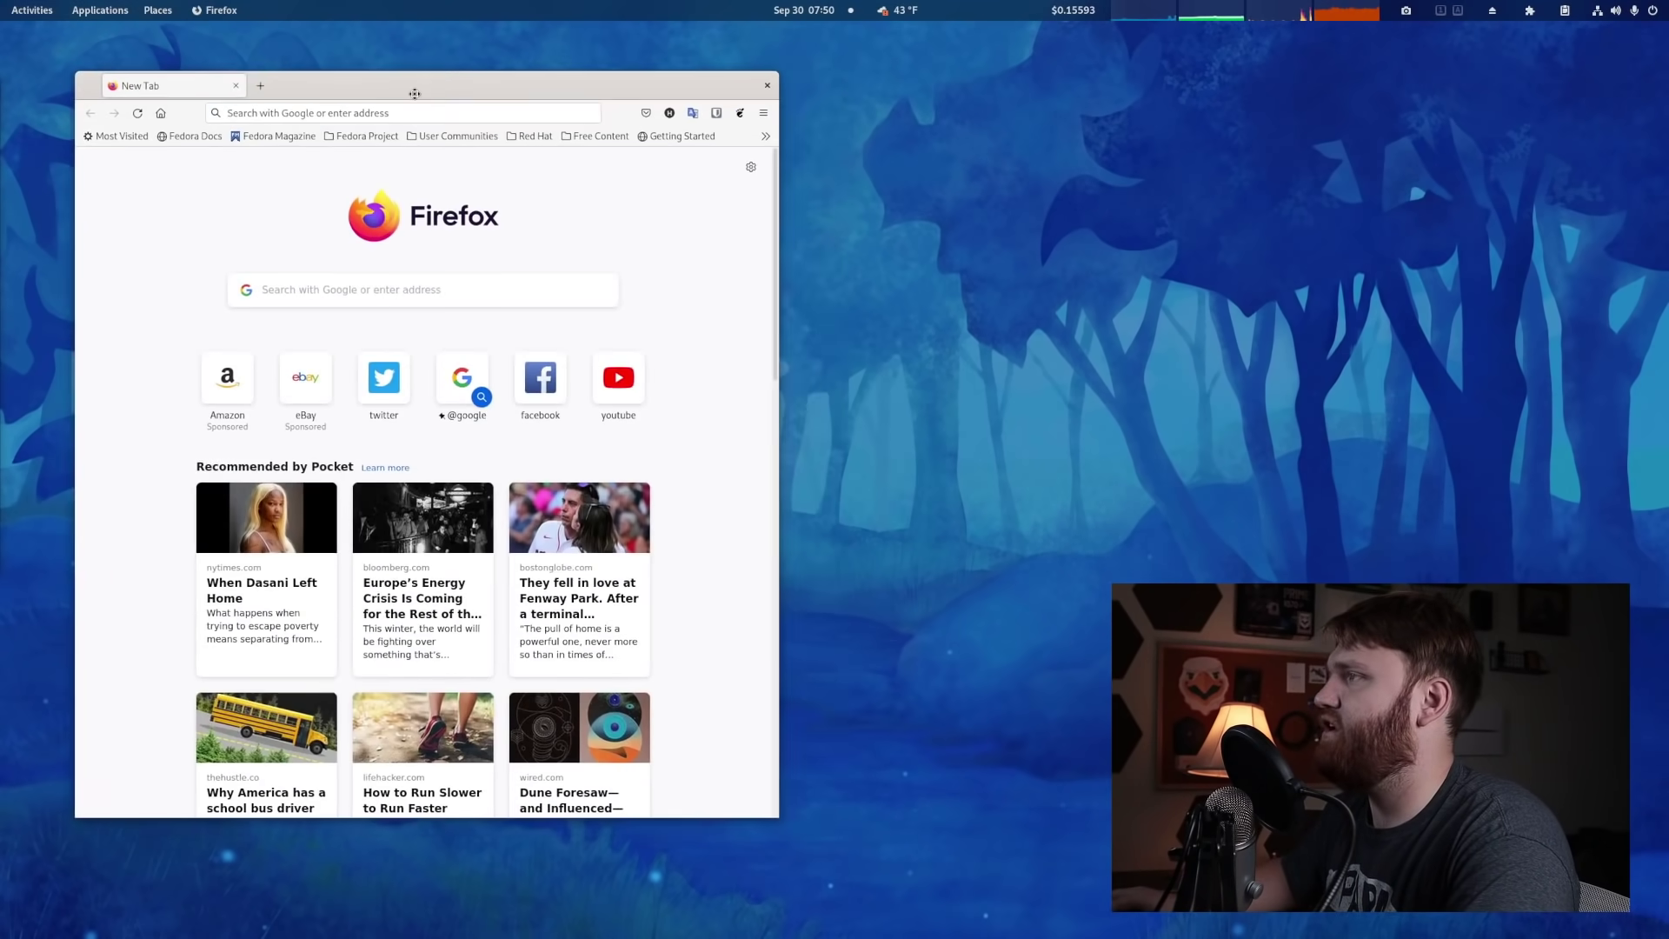
Step: Search Google for 'enable rpm fusion' and open the Configuration - RPM Fusion result
click(372, 112)
text(r)
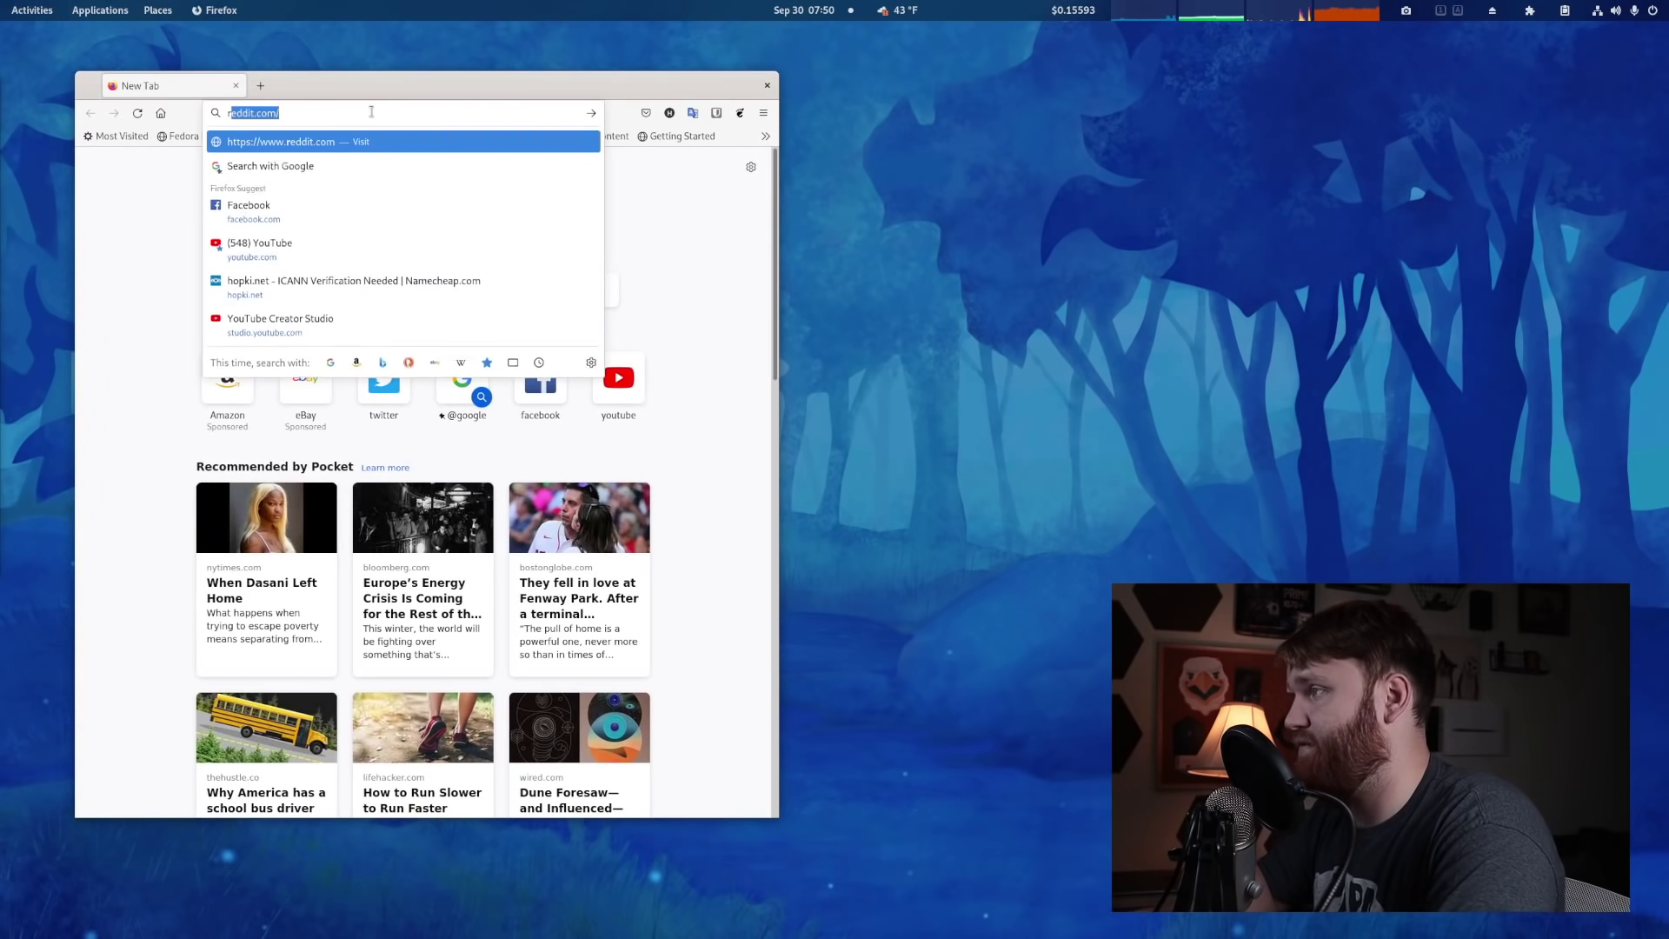
text(pm)
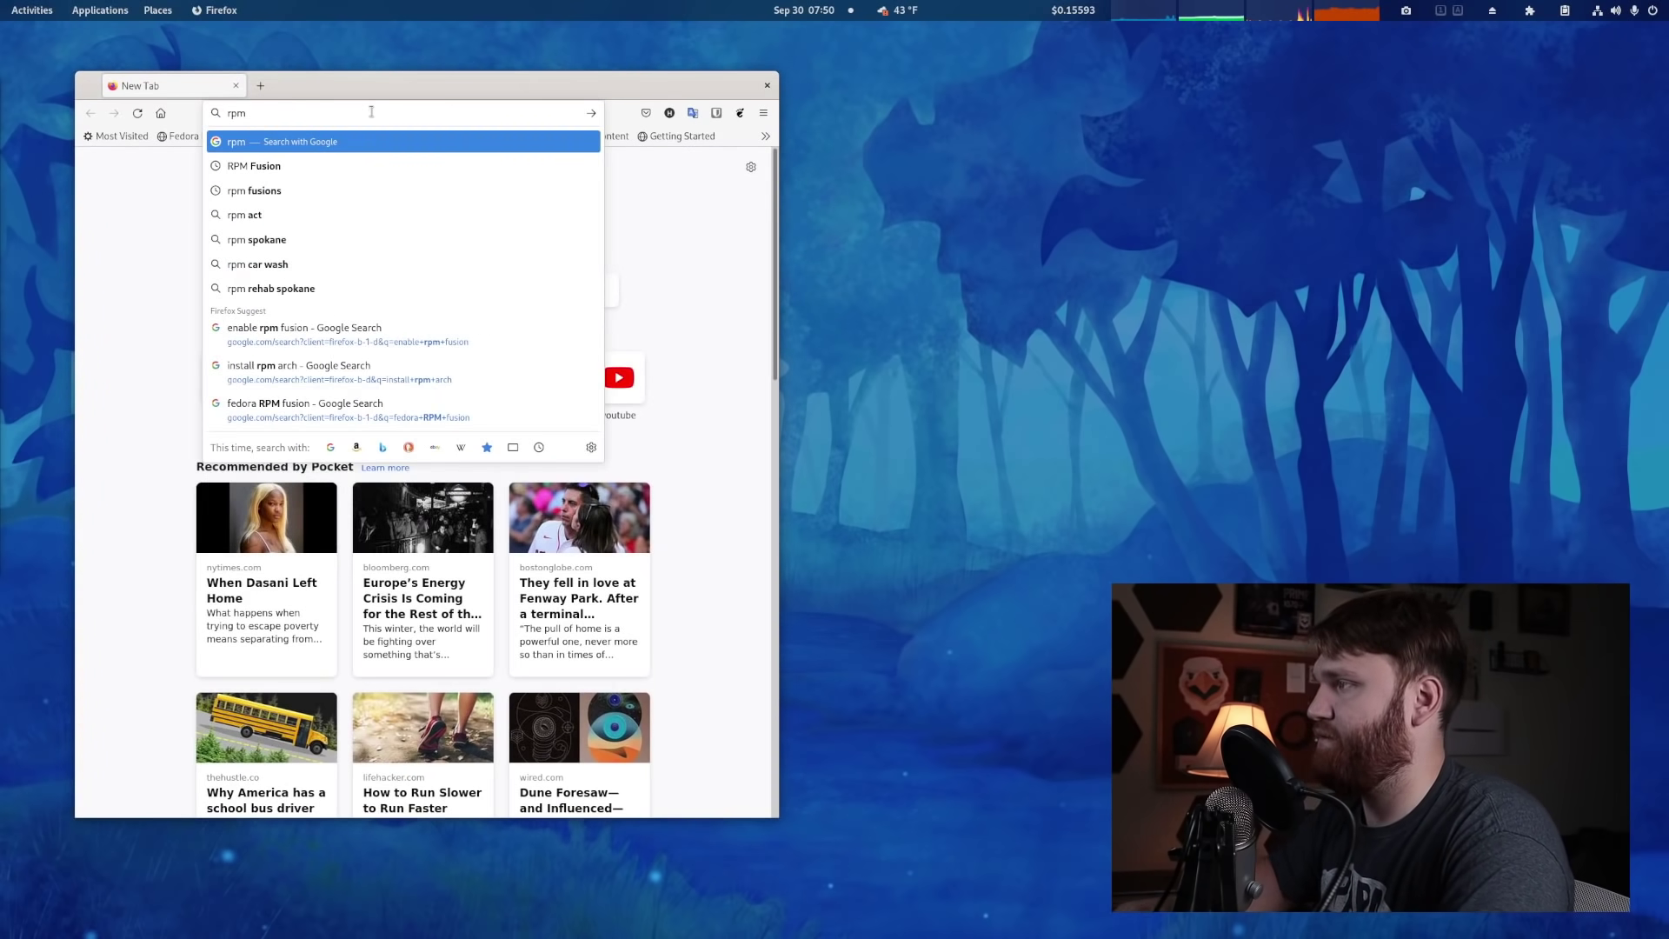
key(Down)
key(Down)
key(Down)
key(Down)
key(Down)
key(Down)
key(Down)
key(Return)
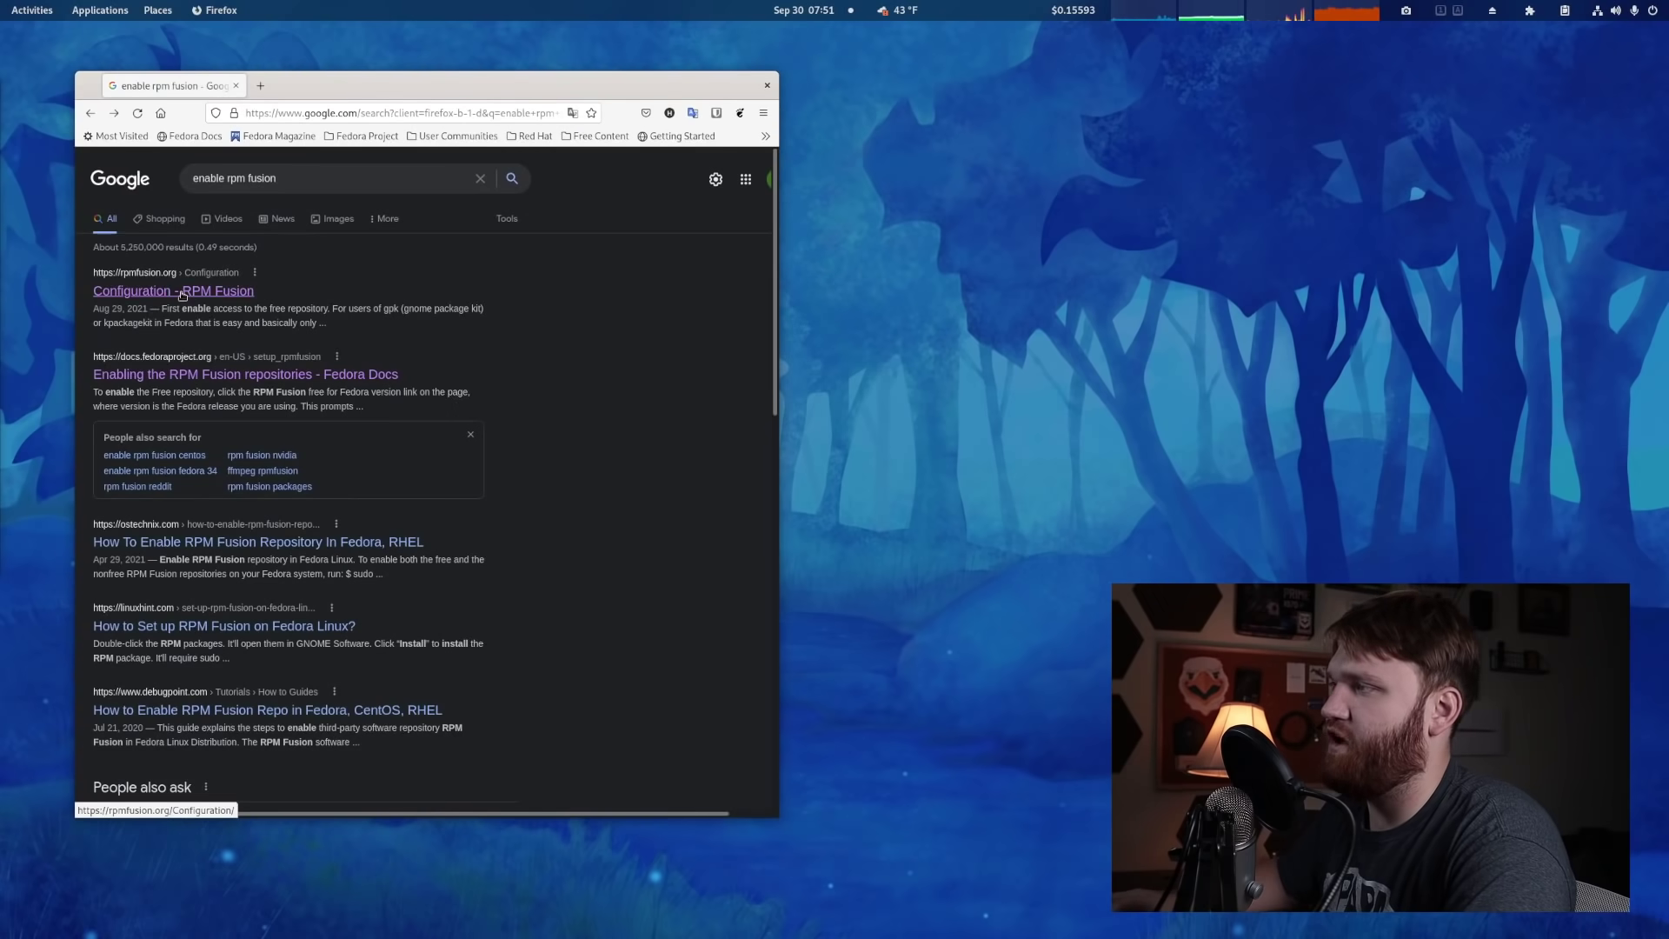
click(182, 293)
Step: Scroll the page, select the Fedora dnf install command, then clear the selection
scroll(479, 313, down, 10)
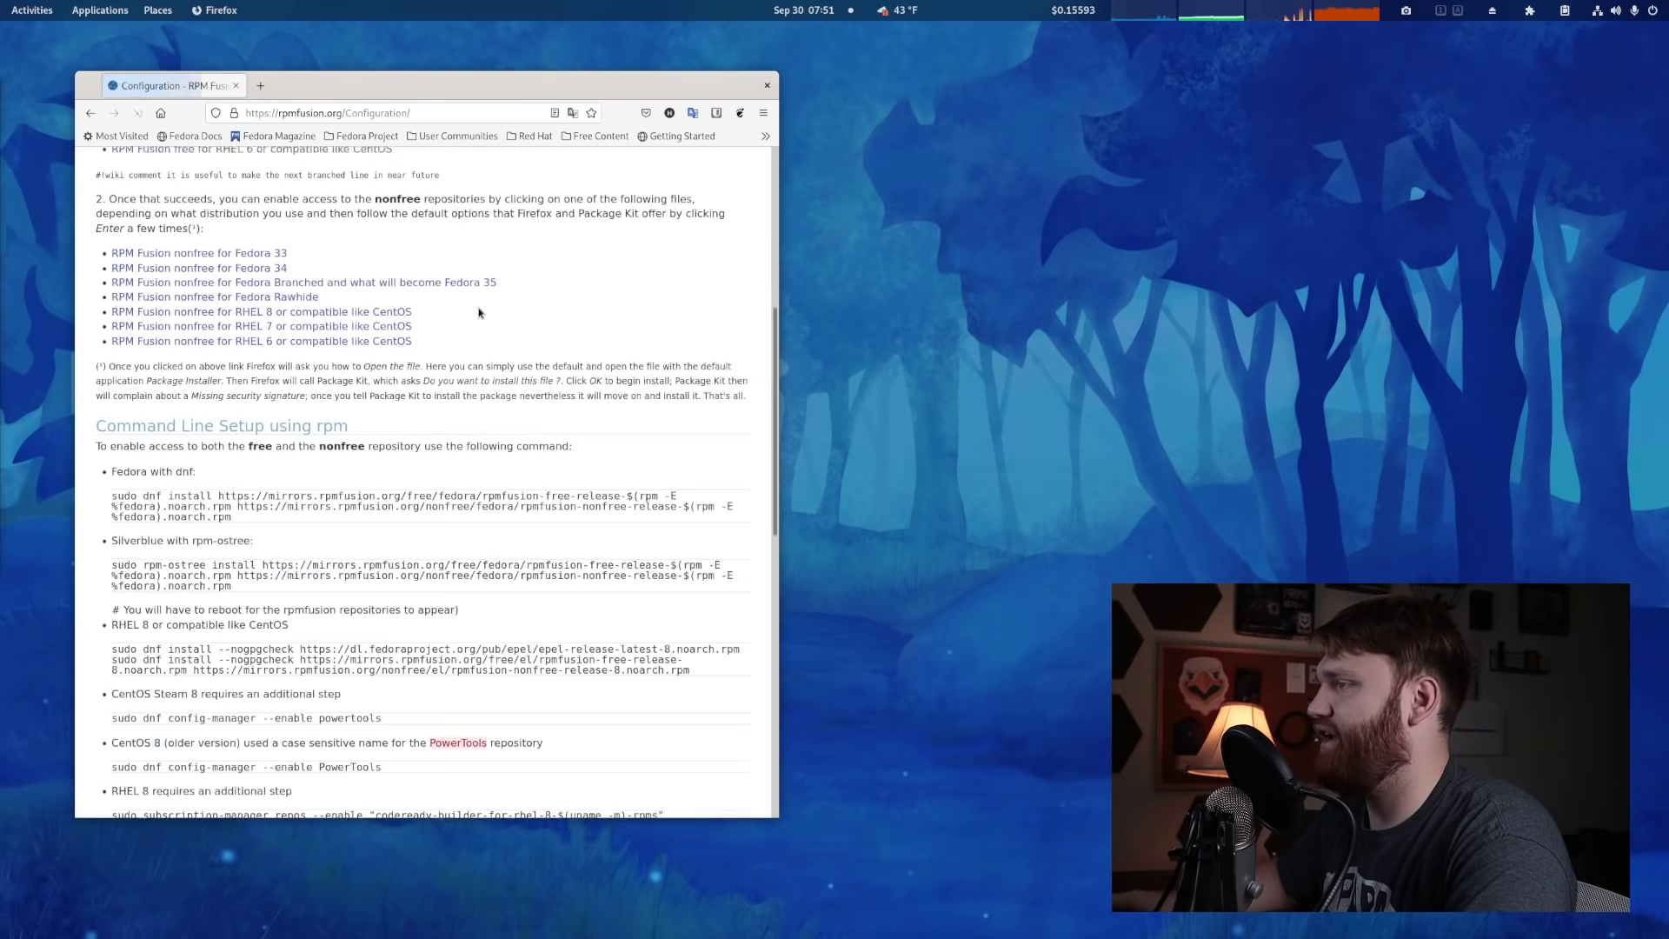
scroll(479, 313, down, 6)
scroll(482, 311, up, 3)
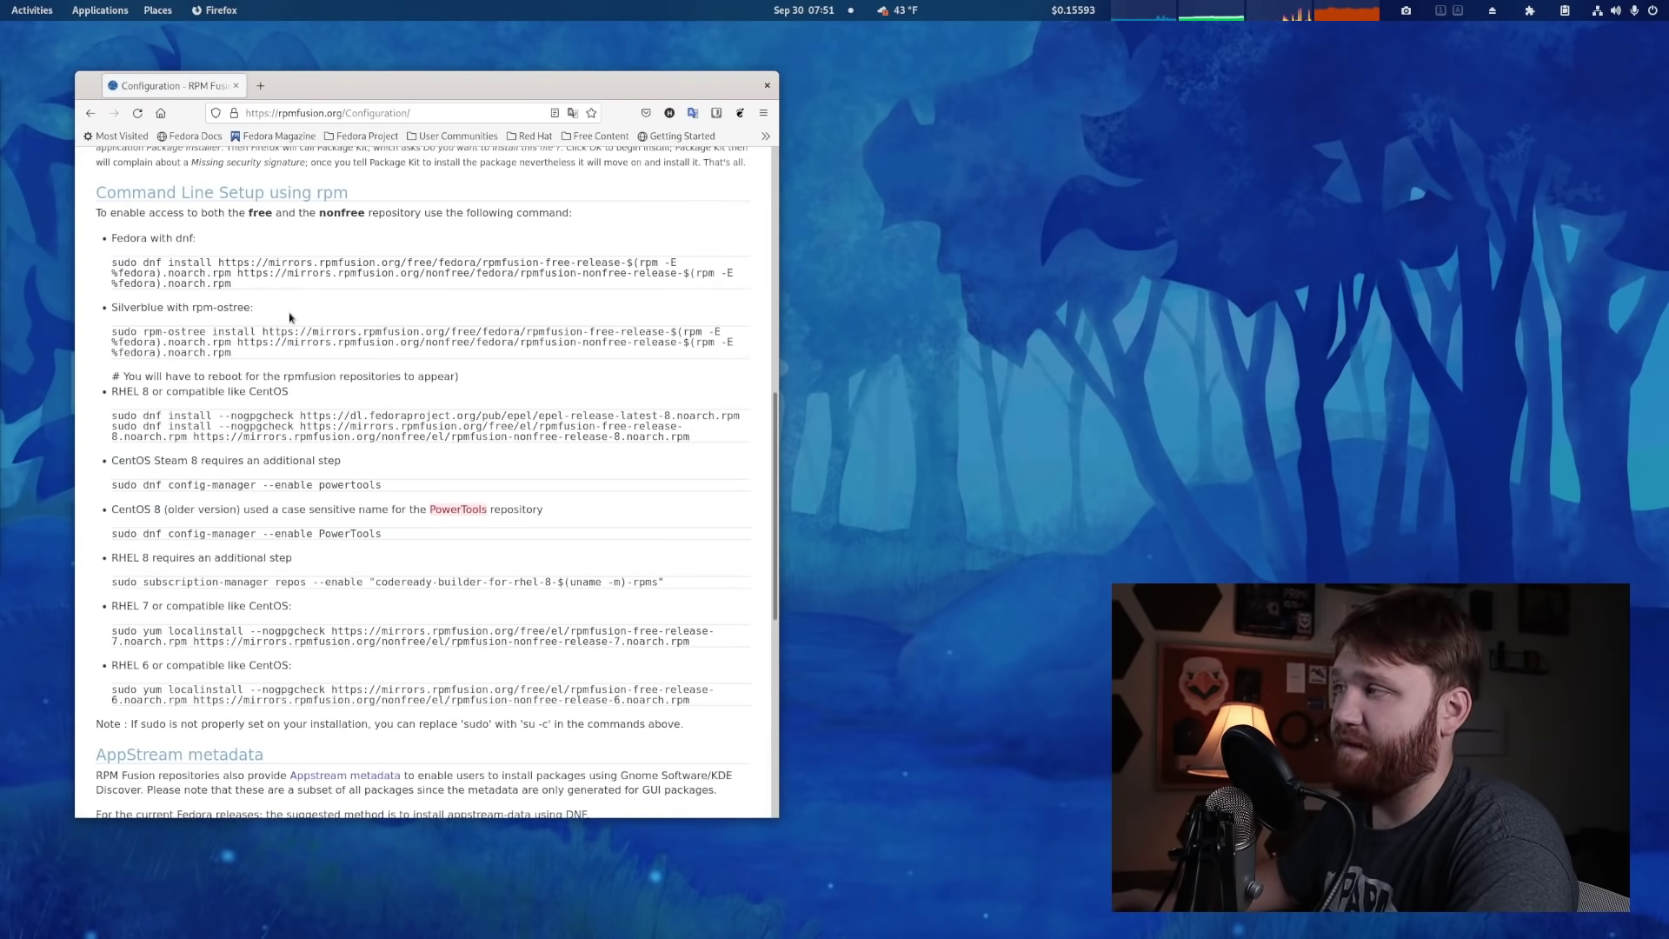
drag(264, 292, 125, 261)
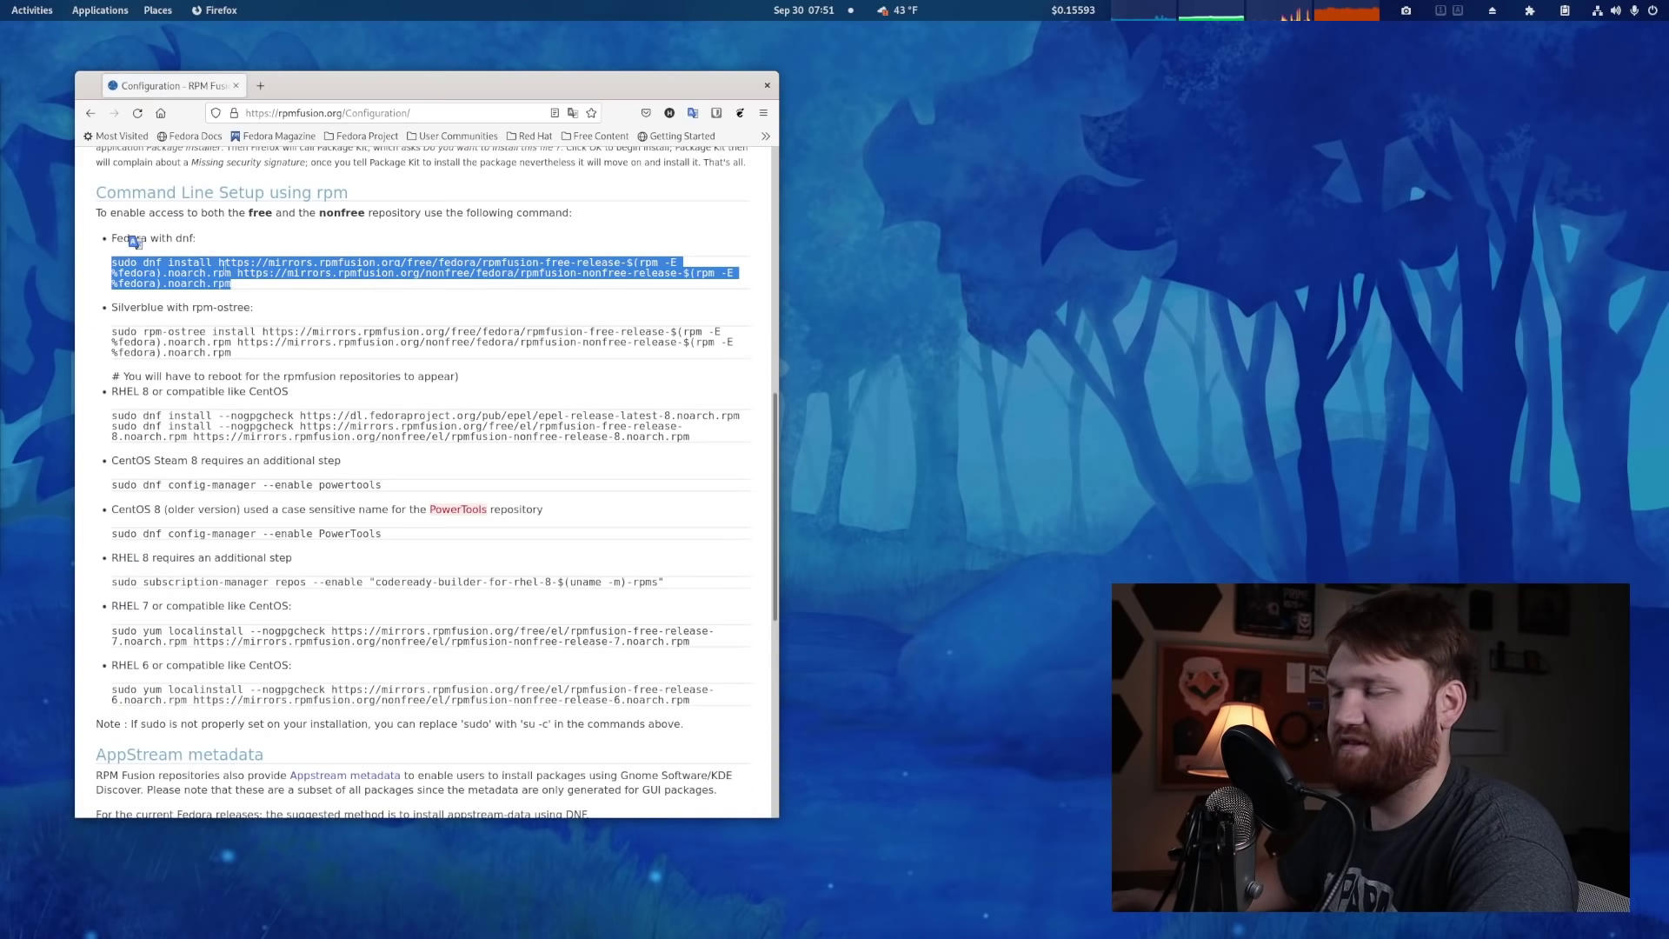
scroll(305, 409, down, 6)
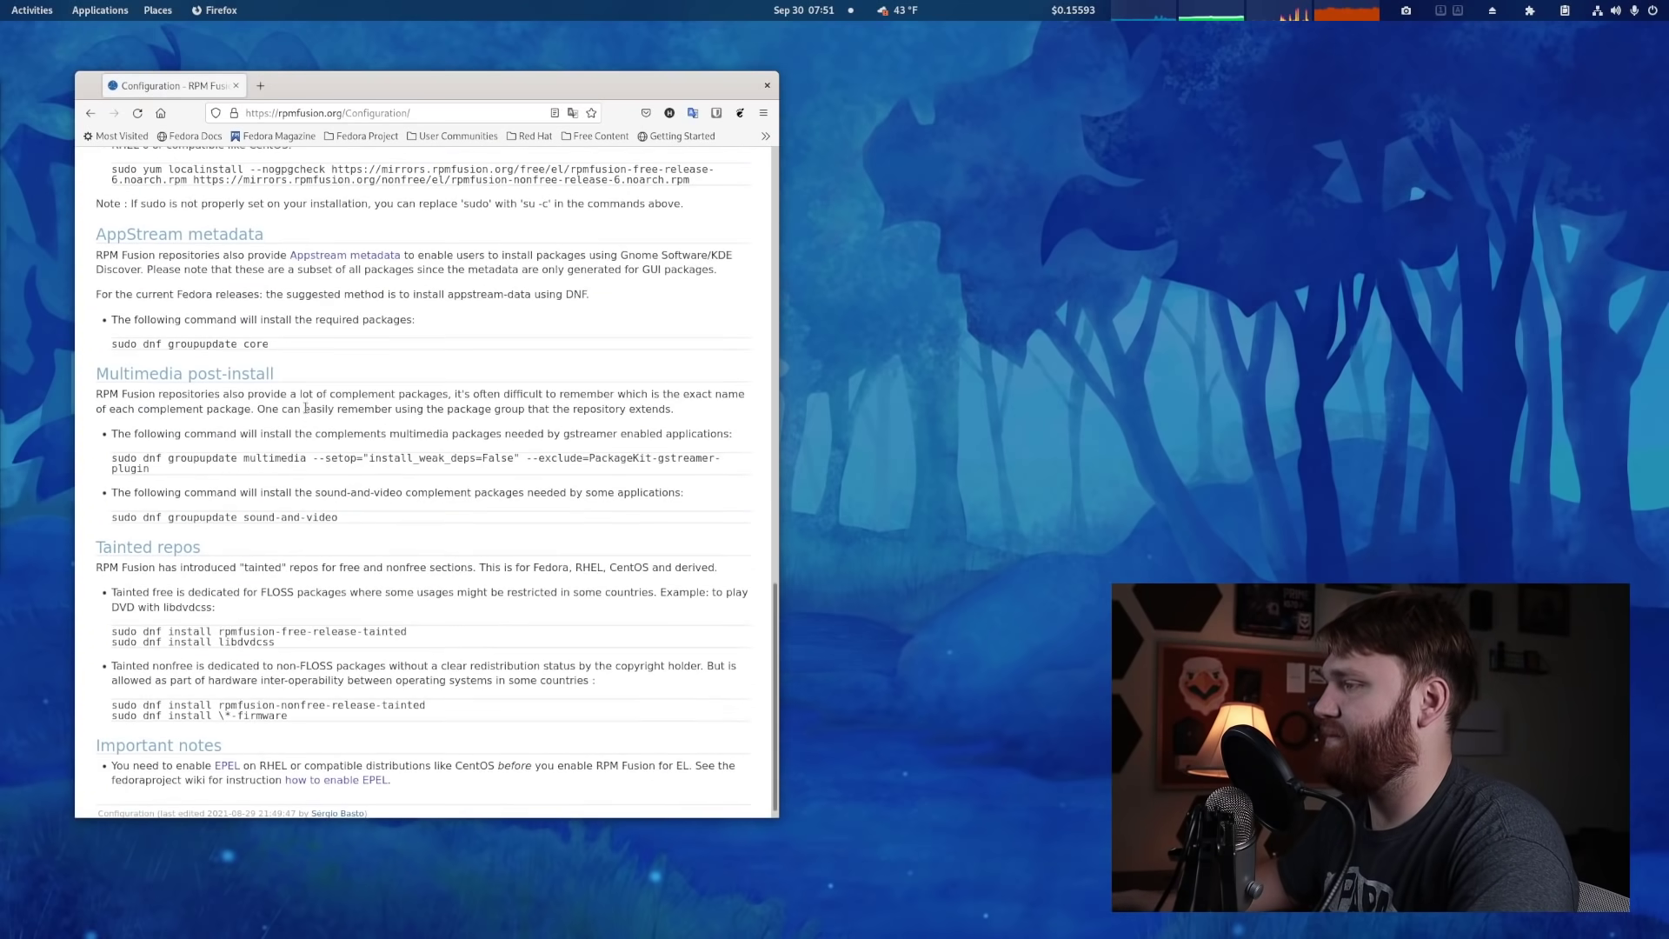
scroll(306, 409, down, 1)
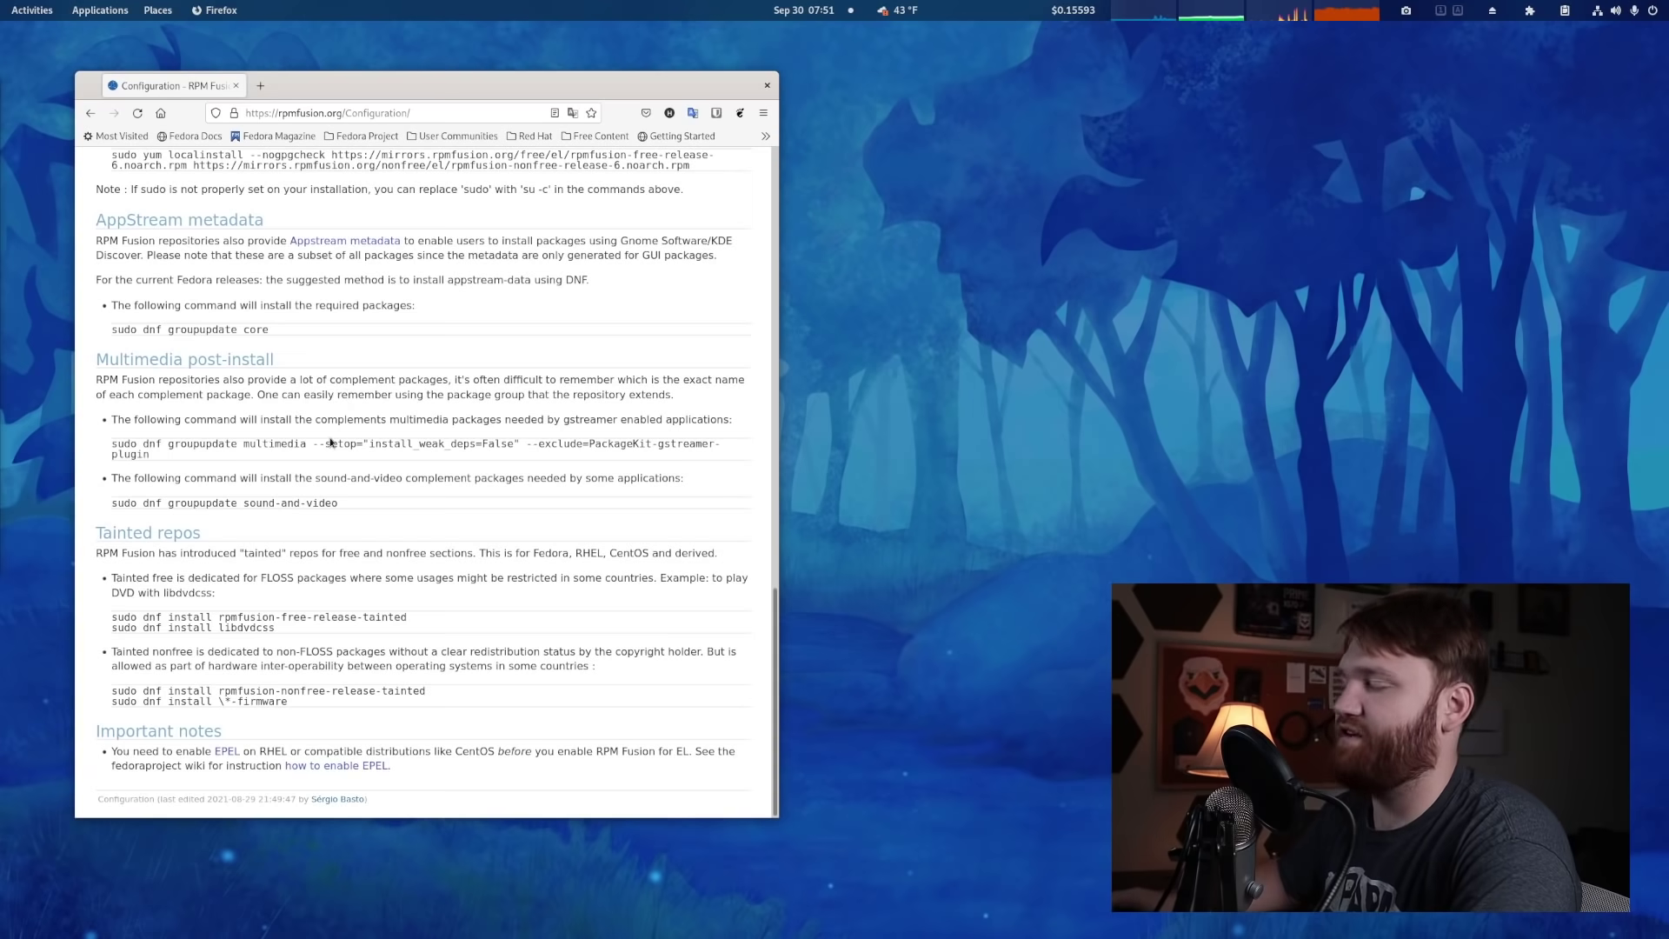
scroll(379, 369, up, 8)
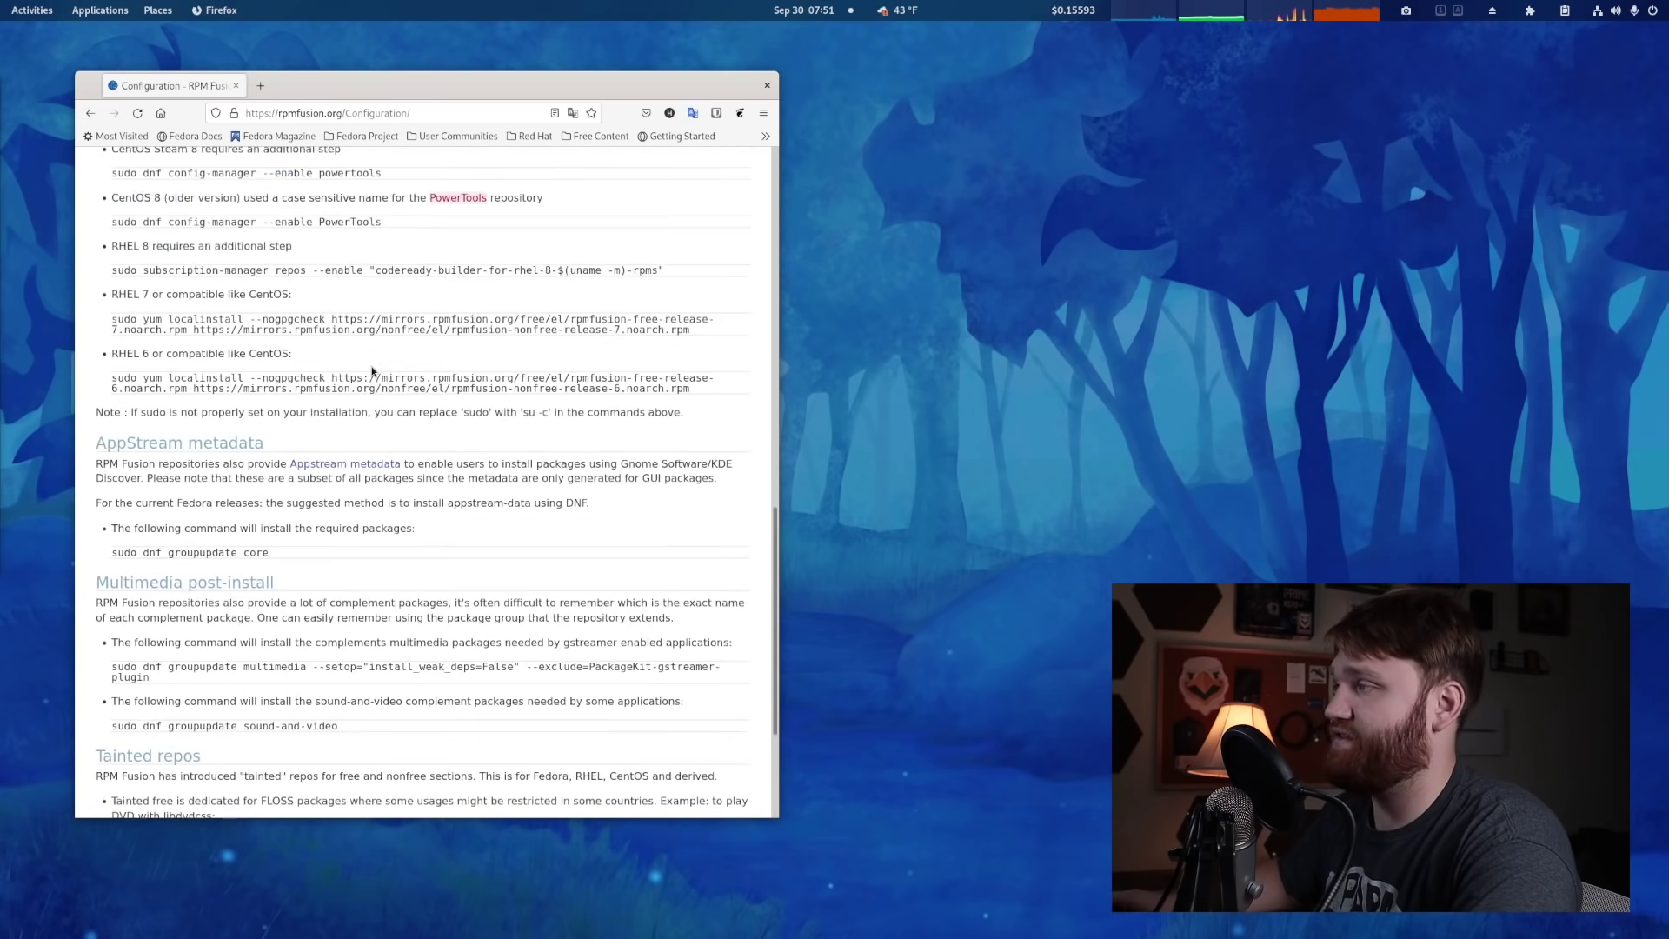
click(335, 414)
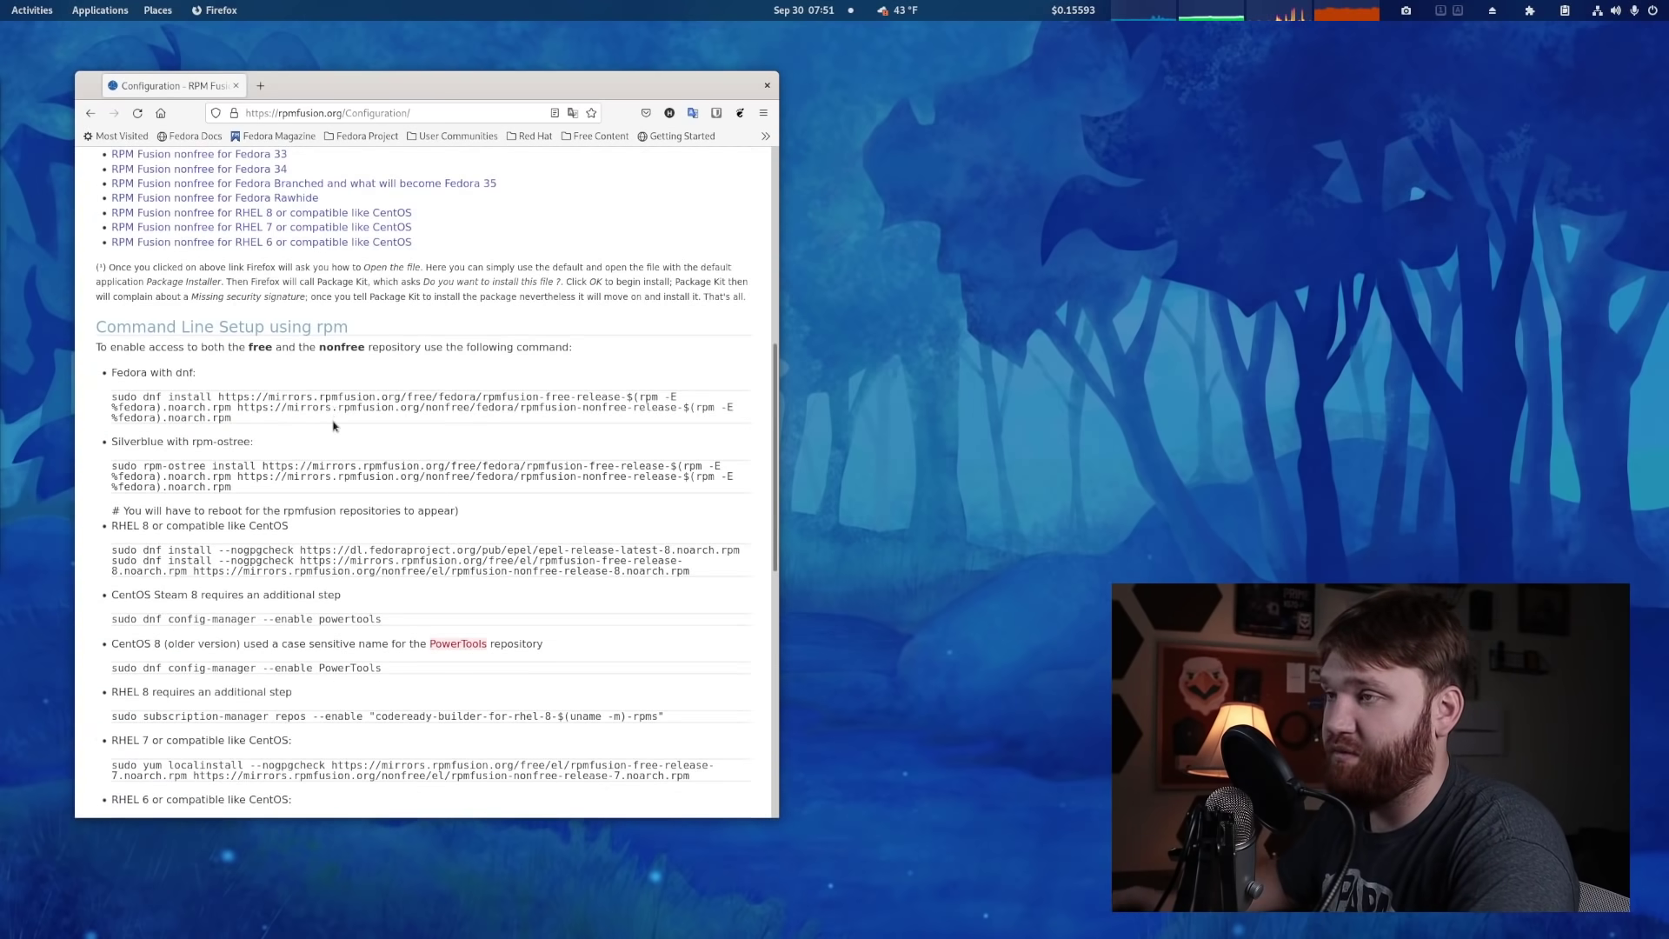
scroll(372, 406, up, 5)
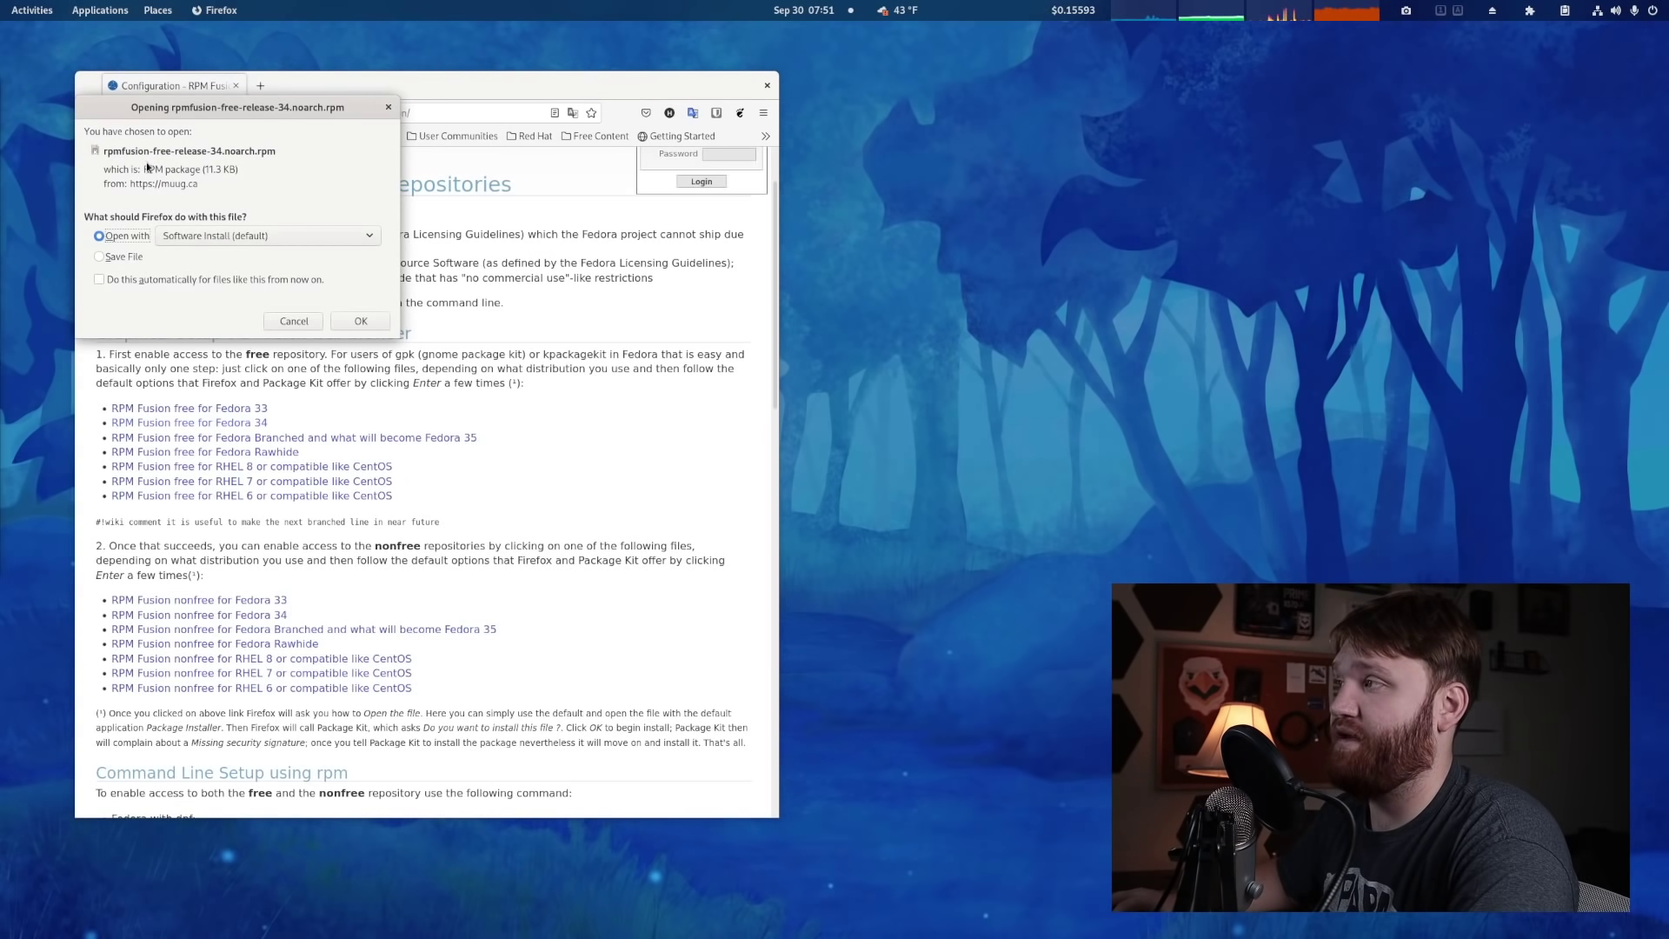
Step: Open the RPM Fusion free for Fedora 34 package with Software Install and move its window over Firefox
click(380, 325)
drag(1106, 94, 360, 68)
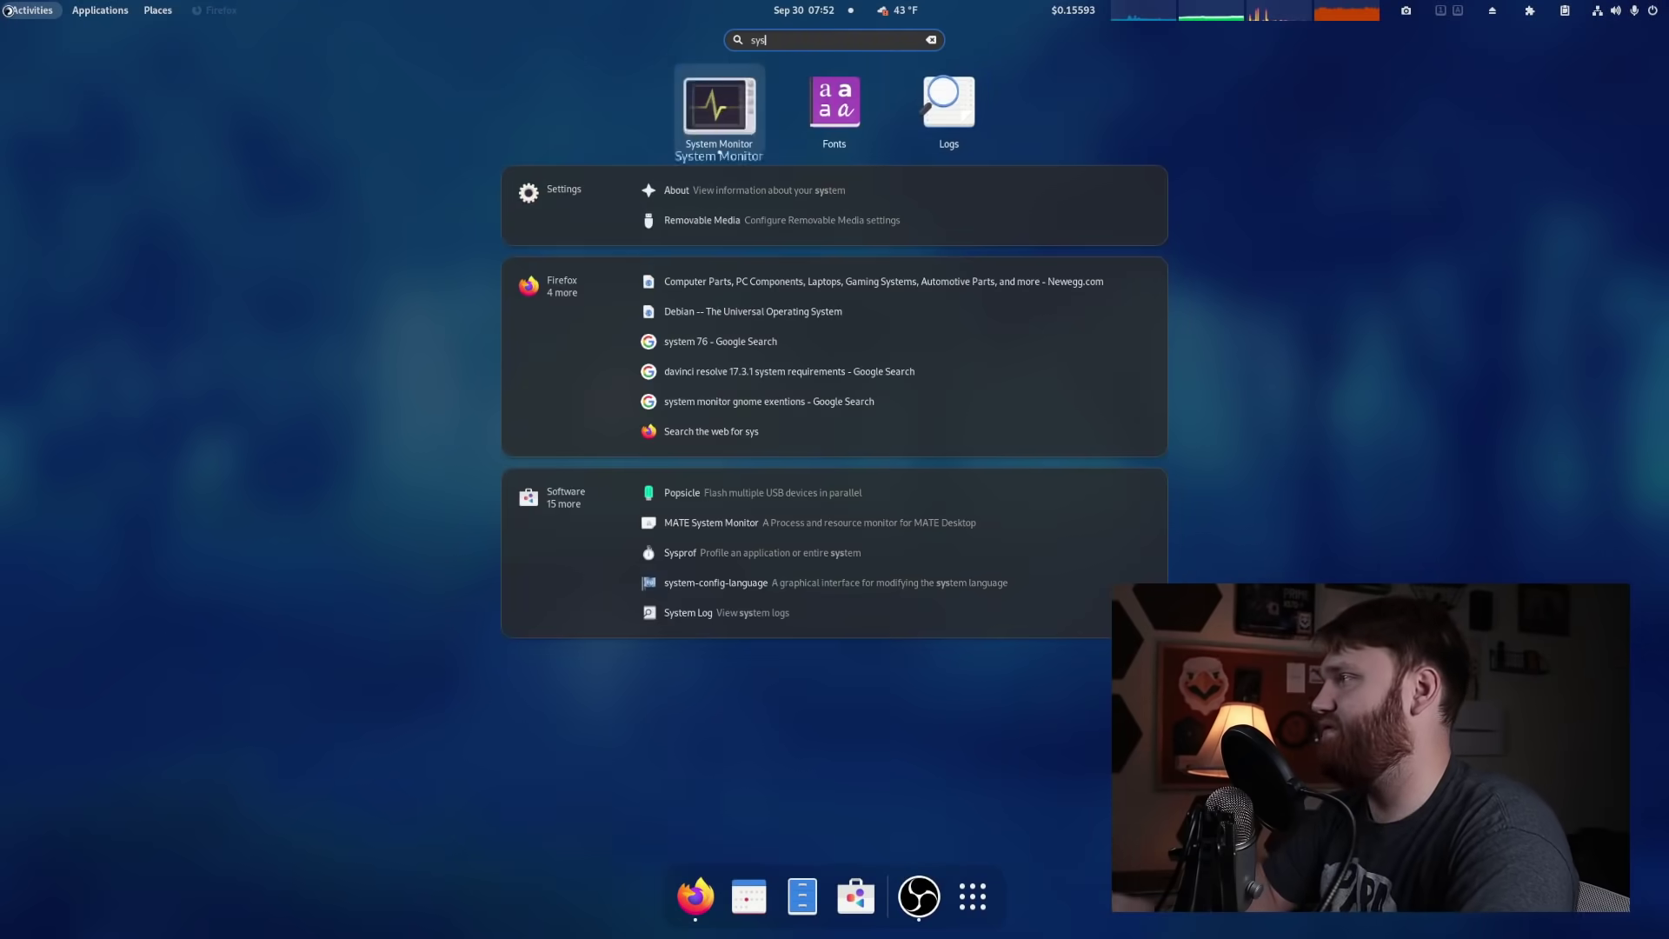
Step: Launch System Monitor, browse its Processes, Resources and File Systems tabs, then close it
key(Return)
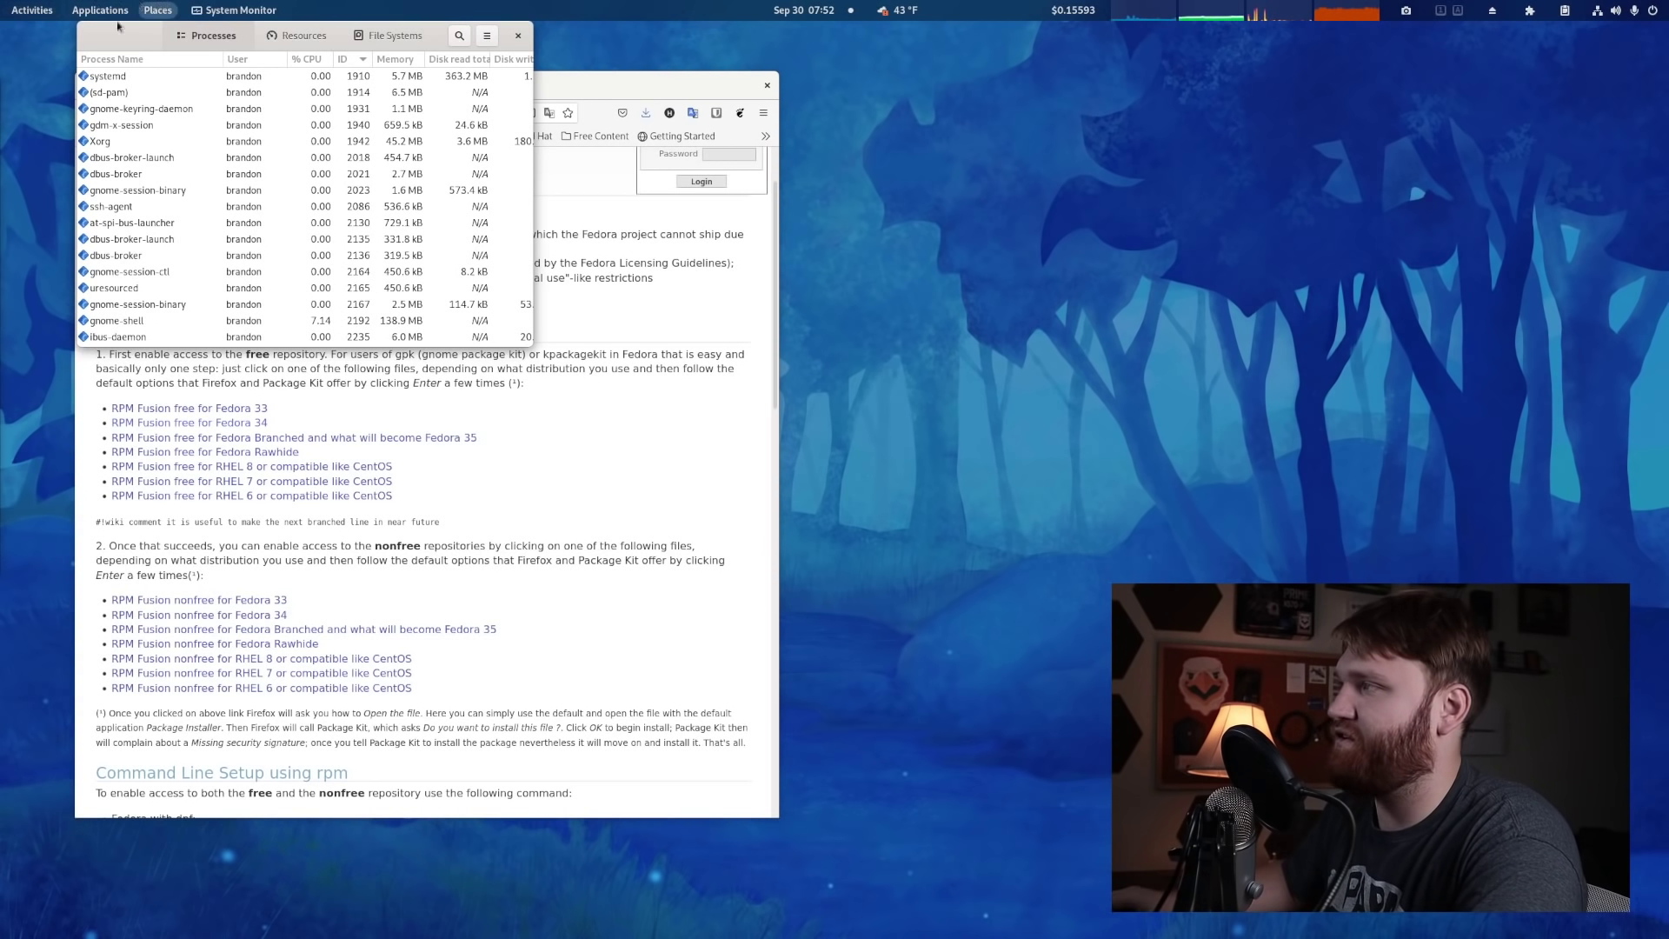
scroll(243, 105, down, 3)
click(304, 37)
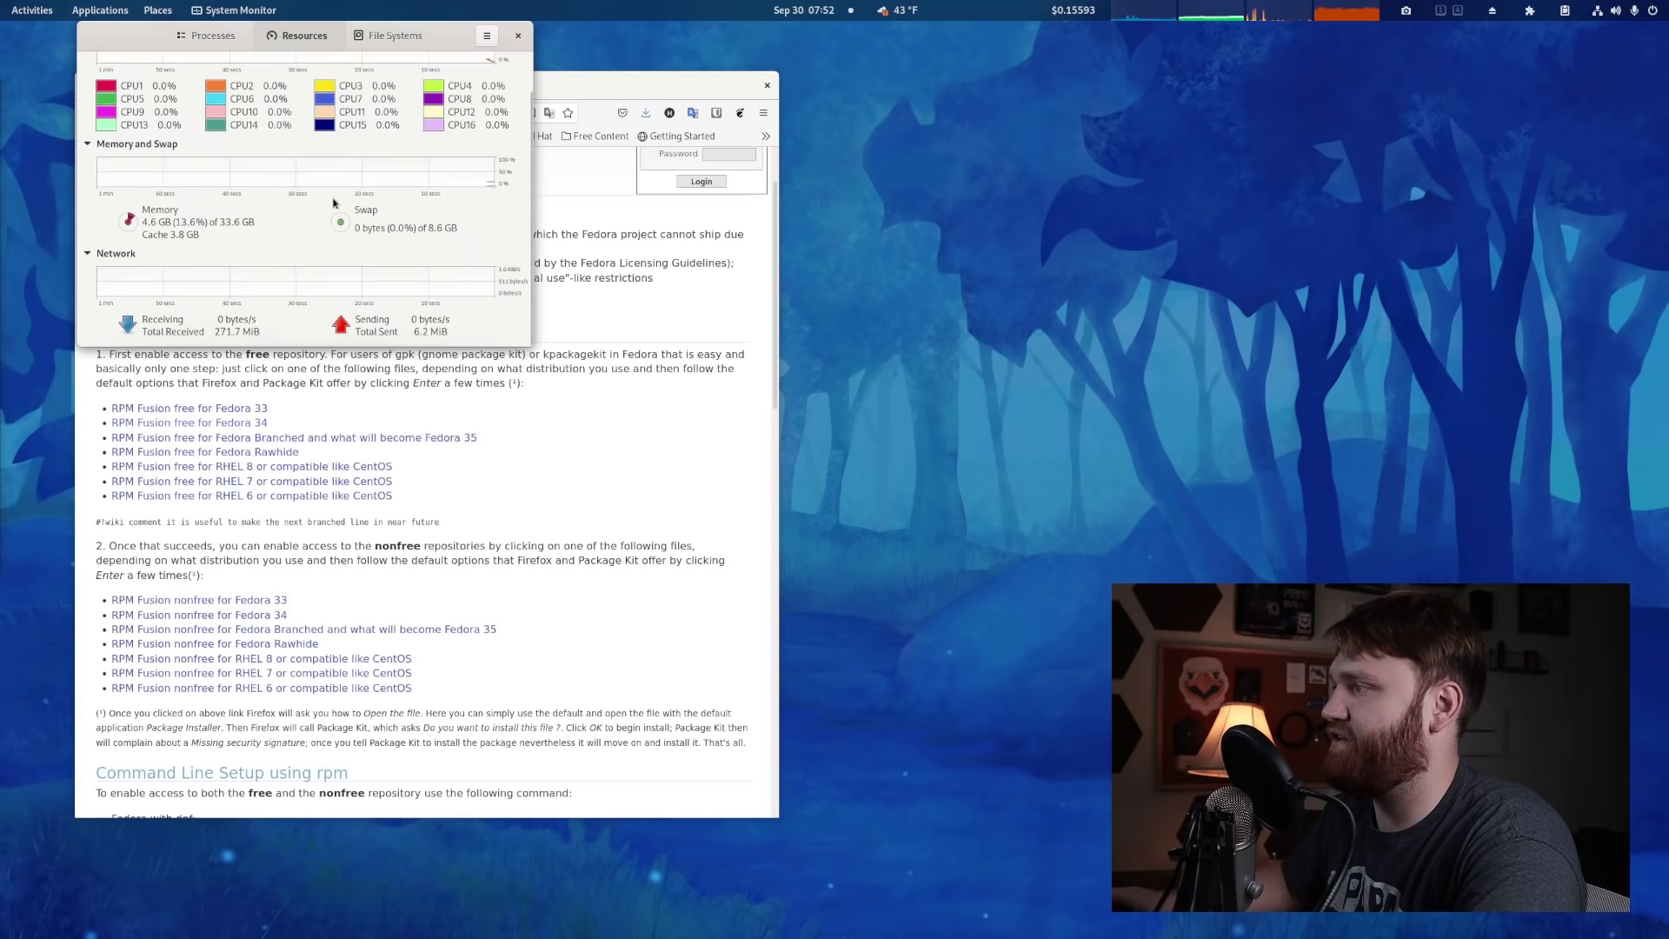
click(389, 36)
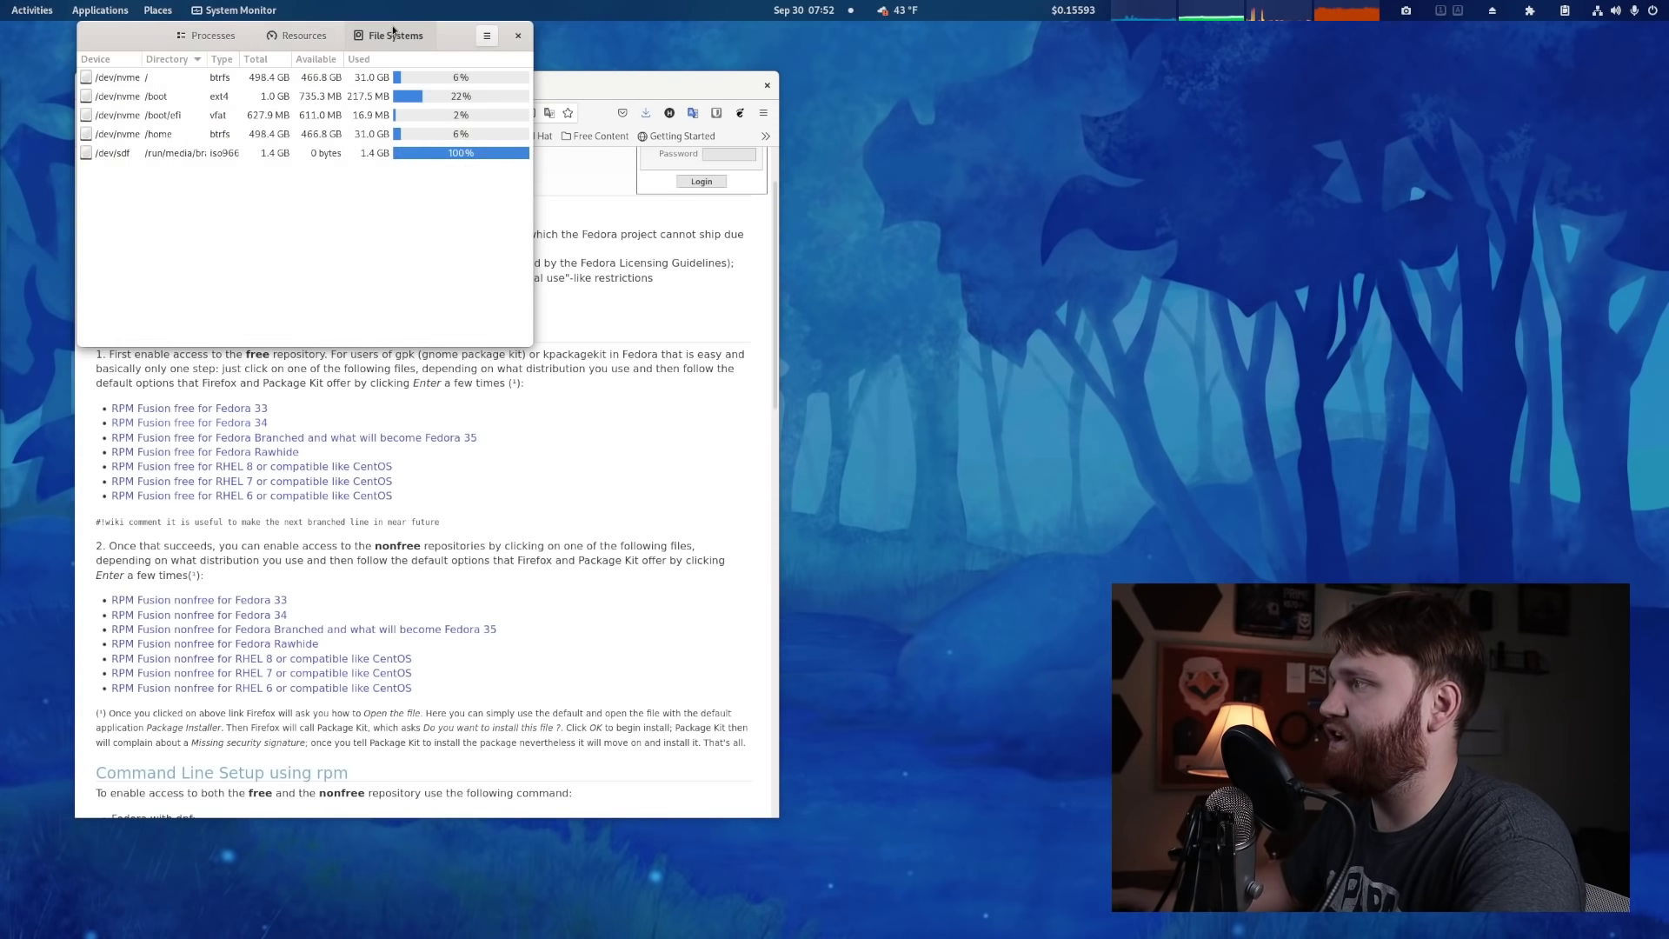
drag(457, 37, 411, 75)
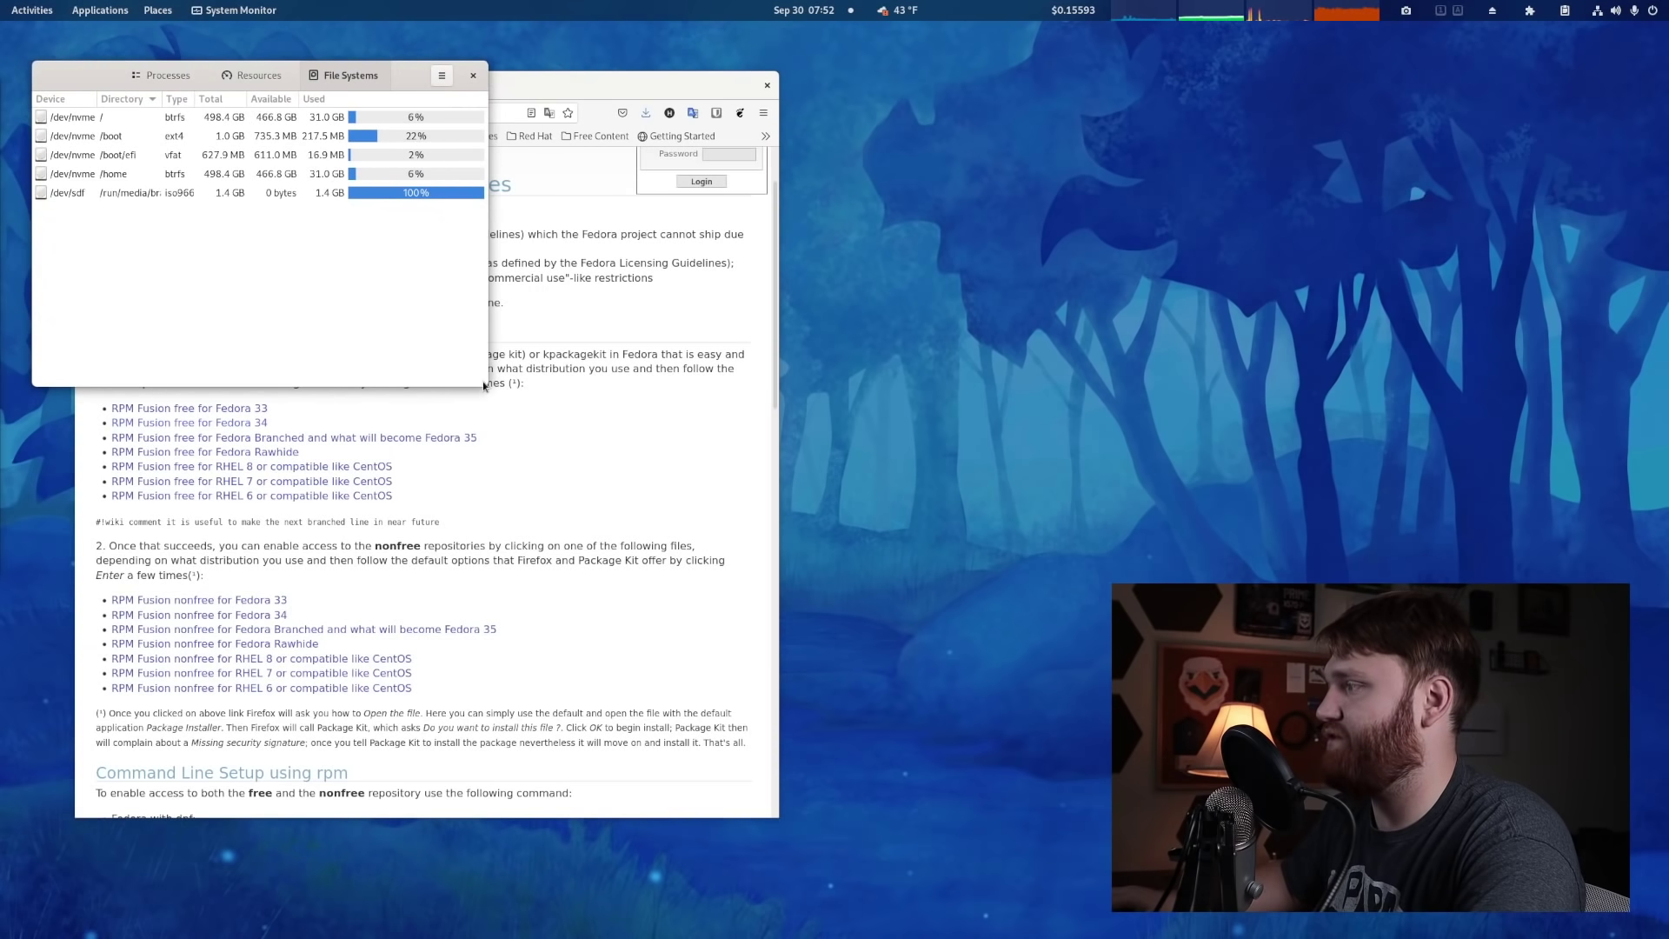
click(264, 78)
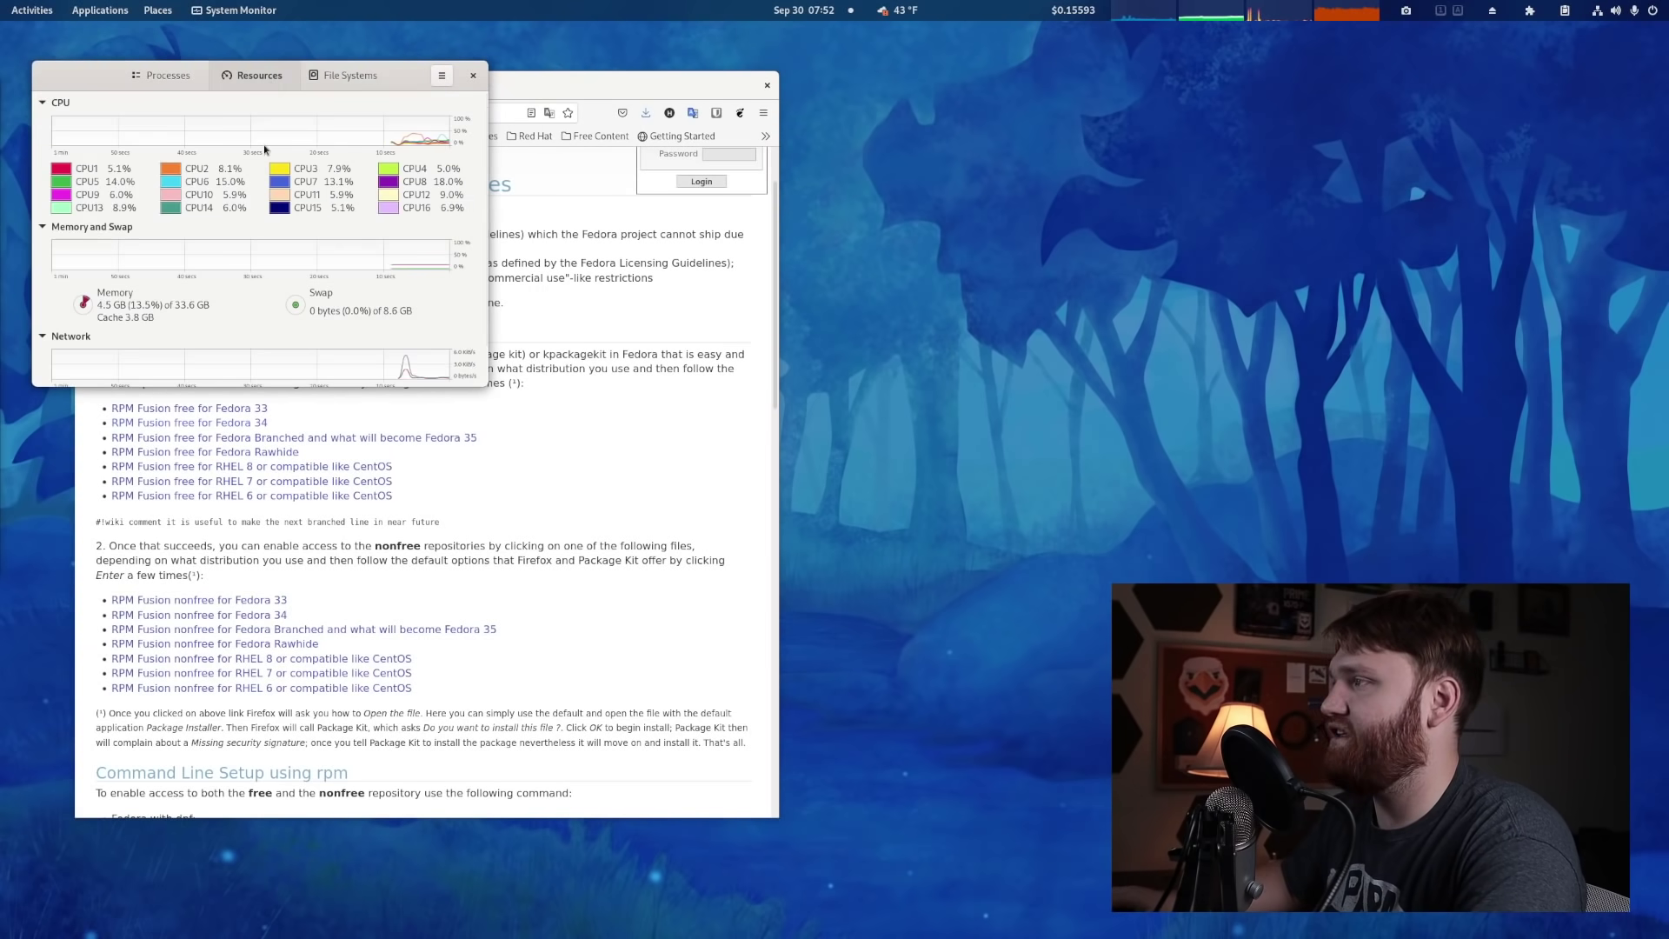
click(469, 81)
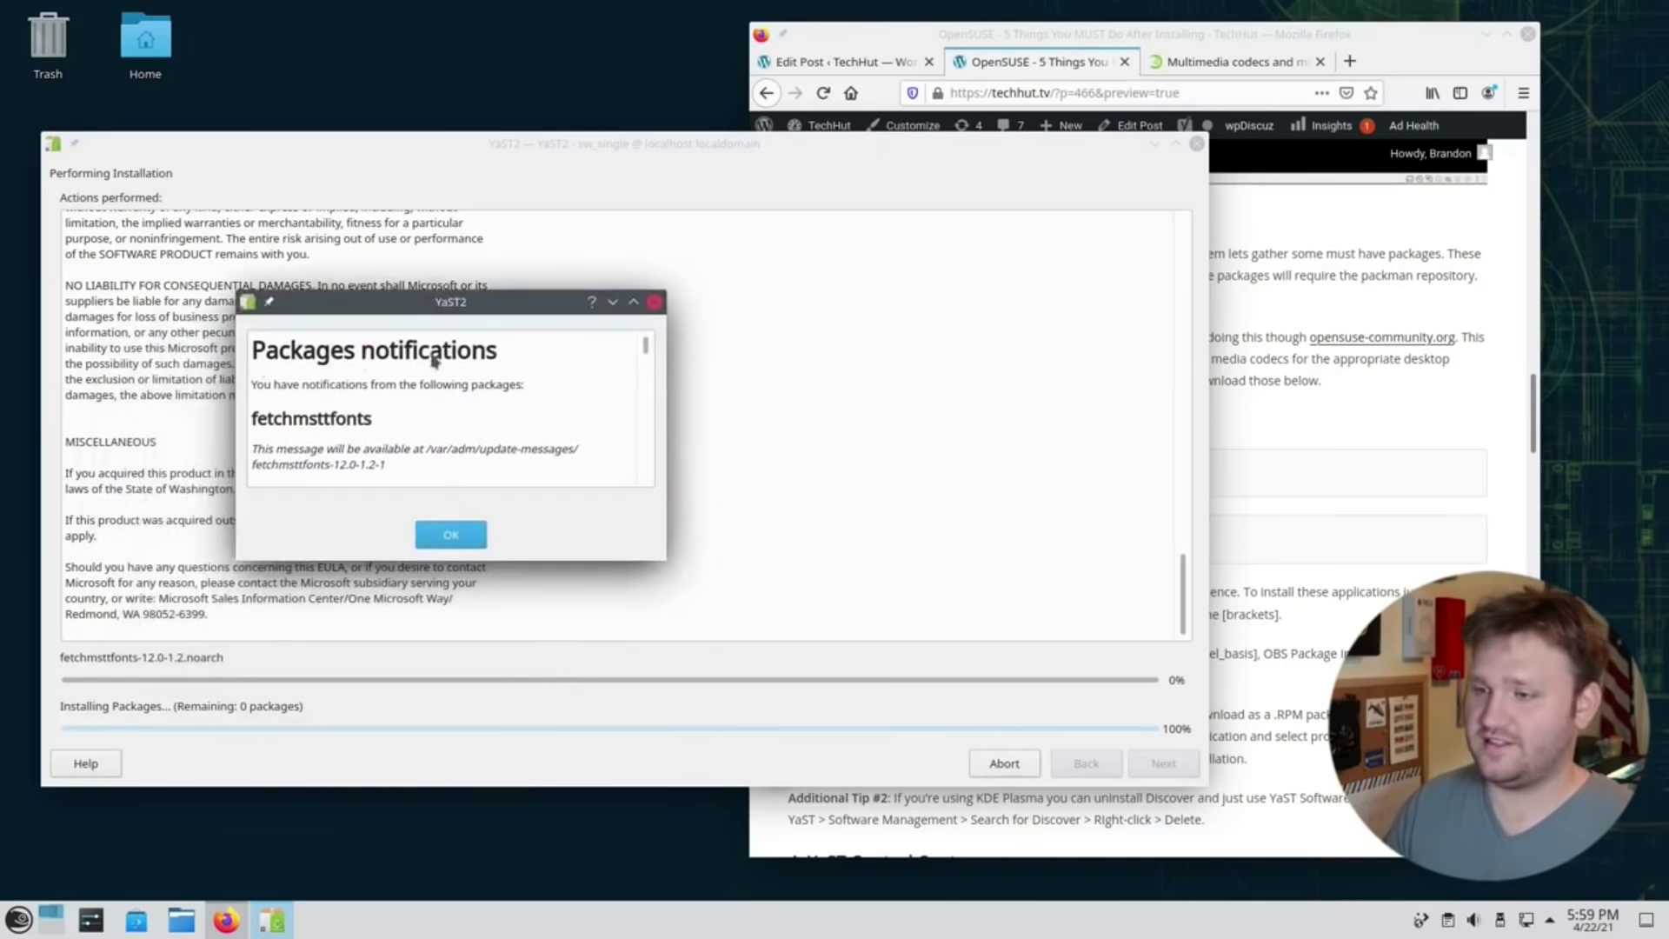
Step: Dismiss the fetchmsttfonts package notice to reach the Installation Report showing 3 packages installed
drag(649, 351, 647, 339)
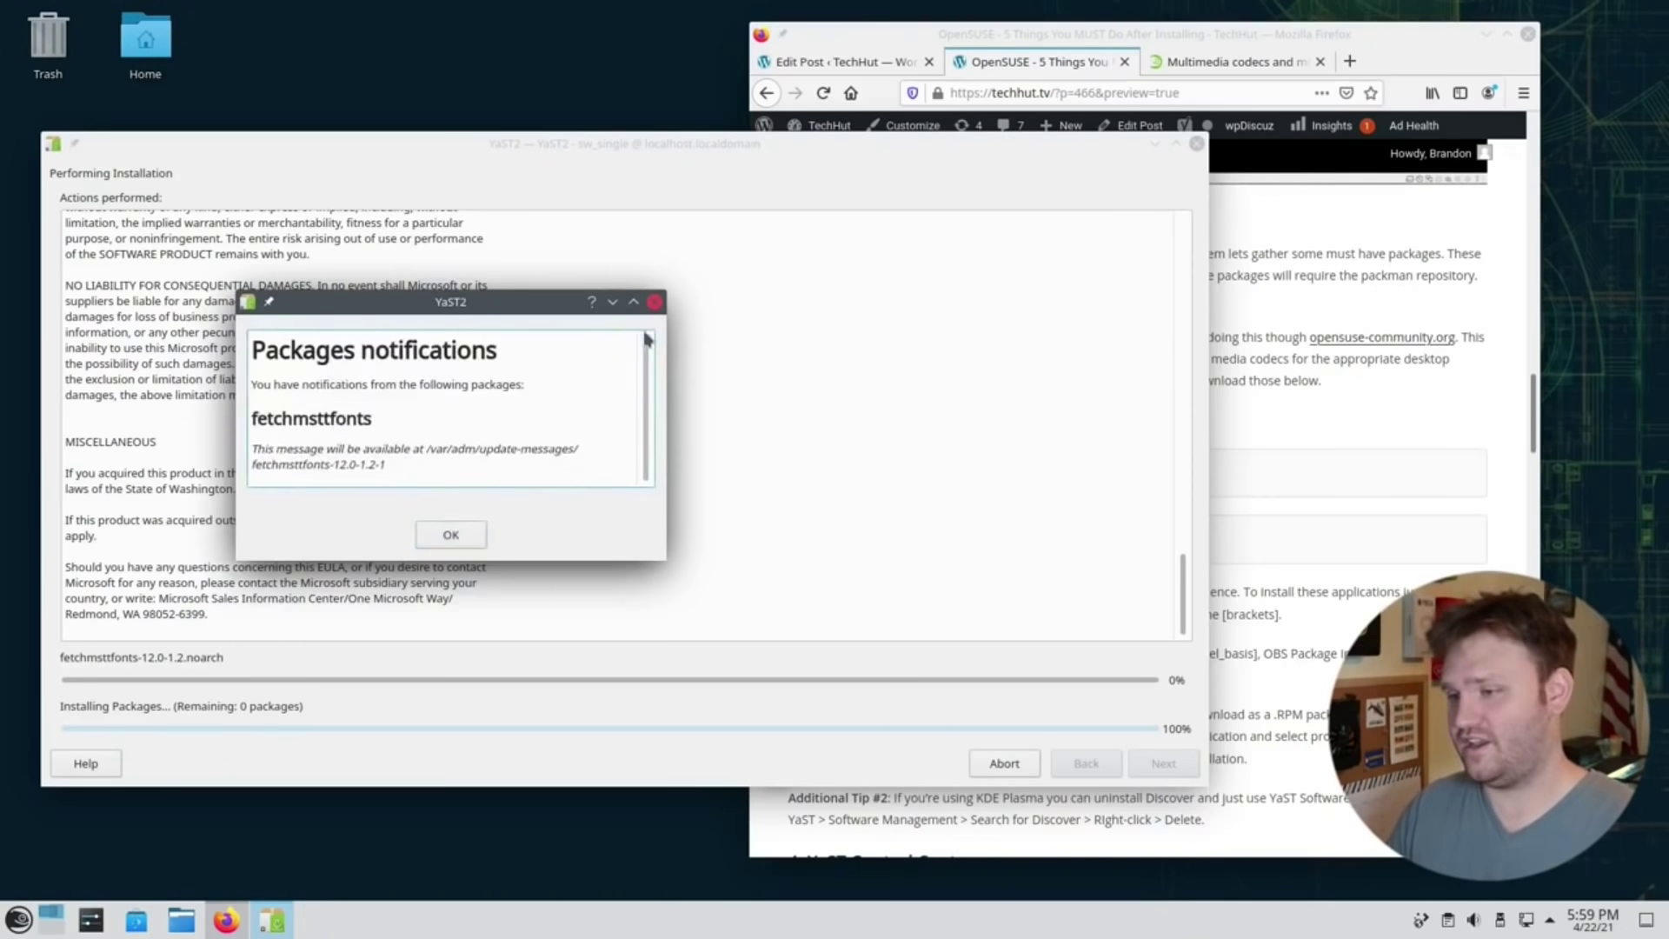
click(449, 536)
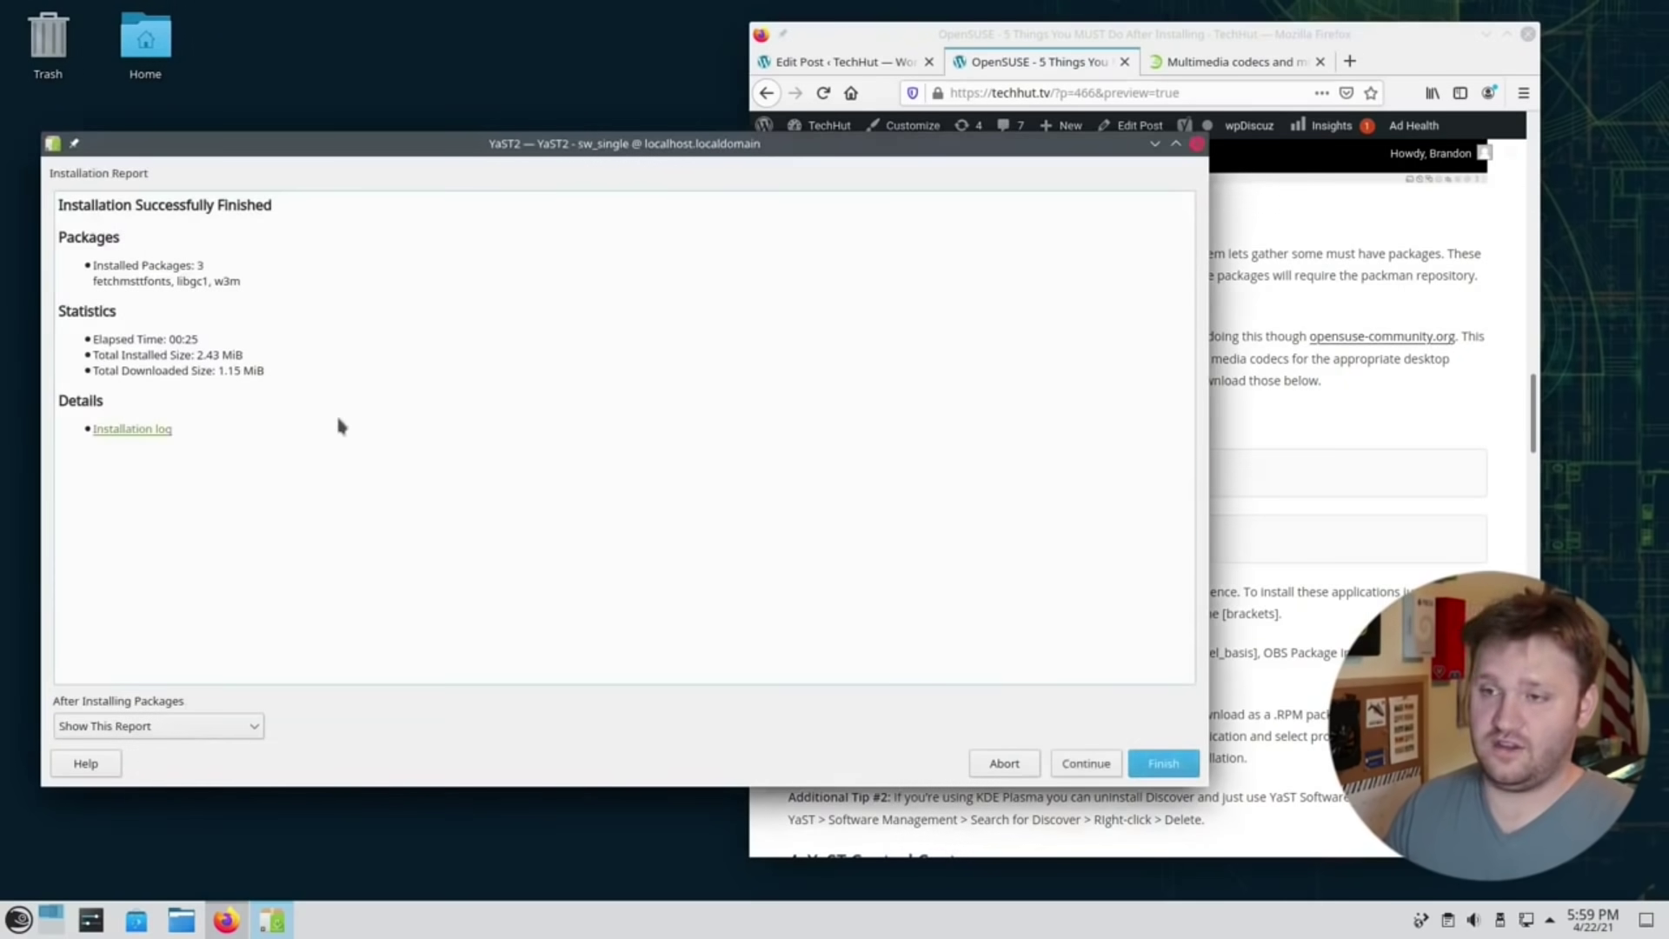